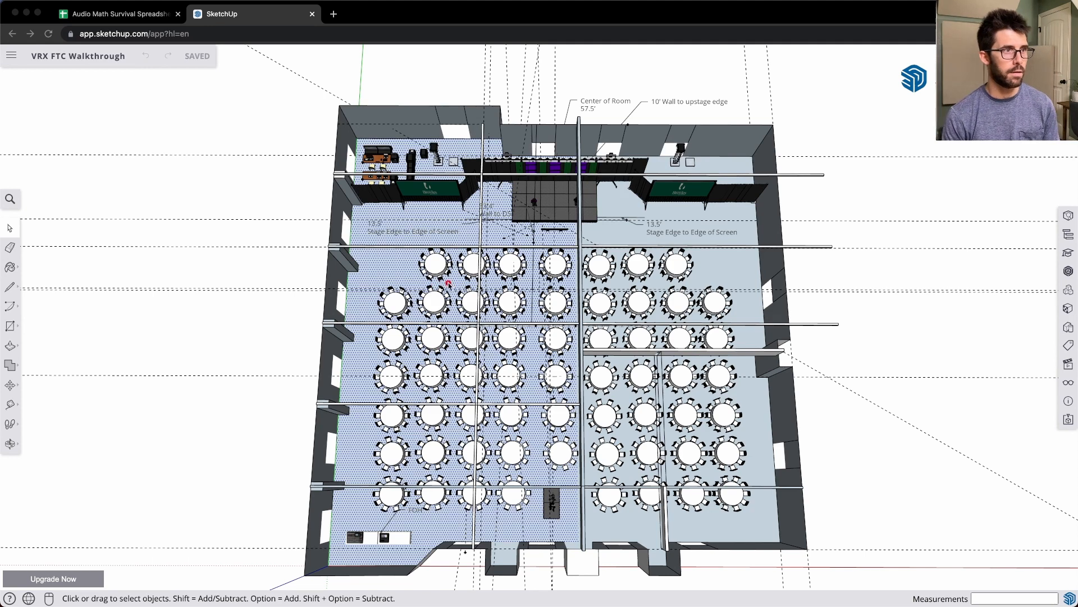
# - Mark the seating area's width, its depth and the spread from the stage centre to the rear corner tables with temporary arrows, and clear them
pyautogui.moveTo(379, 244)
pyautogui.mouseDown()
pyautogui.moveTo(591, 404)
pyautogui.moveTo(696, 460)
pyautogui.moveTo(730, 509)
pyautogui.moveTo(764, 325)
pyautogui.moveTo(739, 254)
pyautogui.mouseUp()
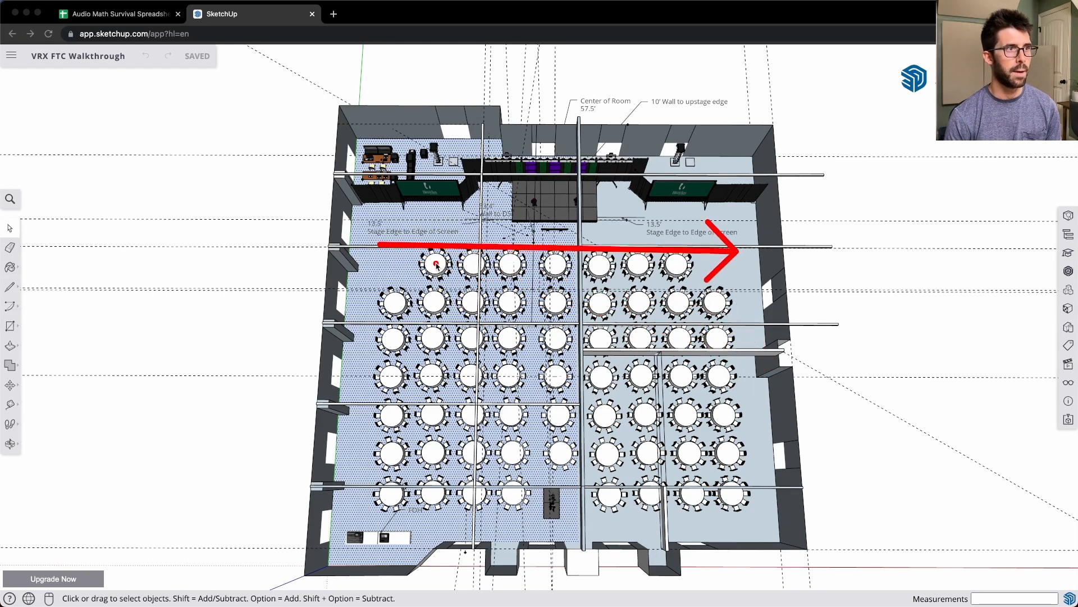
pyautogui.moveTo(381, 245); pyautogui.dragTo(366, 502)
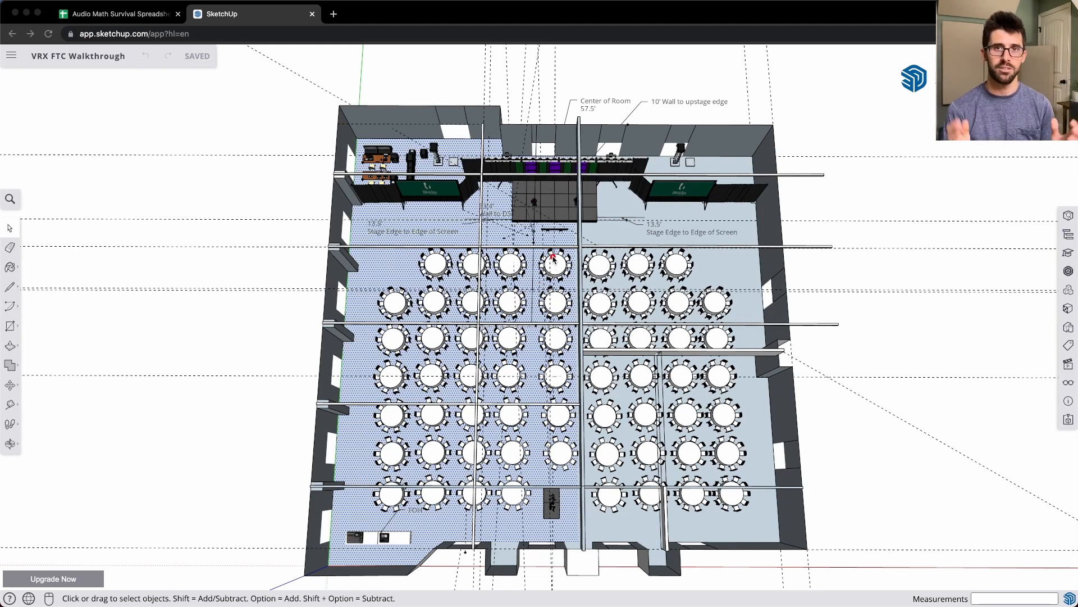
pyautogui.moveTo(549, 246)
pyautogui.mouseDown()
pyautogui.moveTo(543, 324)
pyautogui.moveTo(457, 525)
pyautogui.moveTo(352, 523)
pyautogui.moveTo(369, 511)
pyautogui.mouseUp()
pyautogui.moveTo(551, 249)
pyautogui.mouseDown()
pyautogui.moveTo(706, 508)
pyautogui.moveTo(752, 513)
pyautogui.mouseUp()
pyautogui.press('Delete')
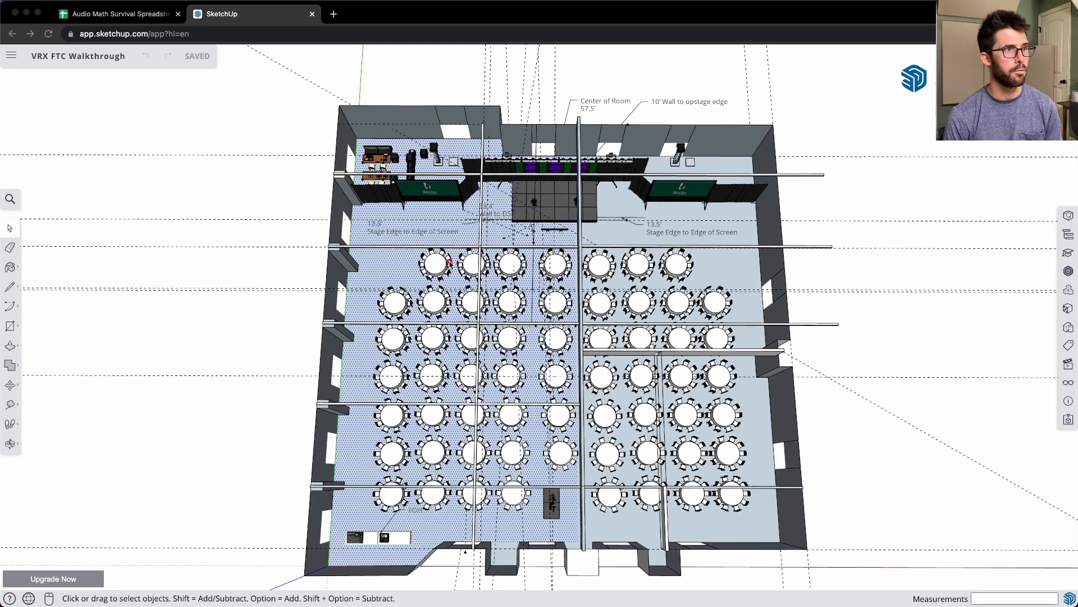
# - Mark the front table row, the downstage edge, the gap from stage to tables and both front stage corners with temporary arrows
pyautogui.moveTo(480, 246); pyautogui.dragTo(636, 246)
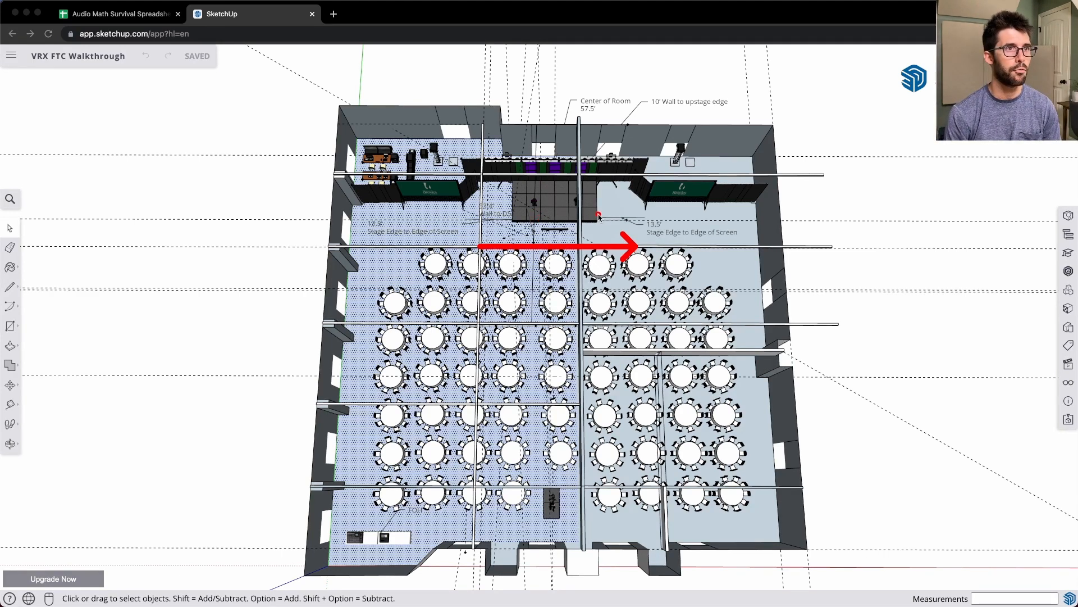
pyautogui.moveTo(601, 218); pyautogui.dragTo(604, 245)
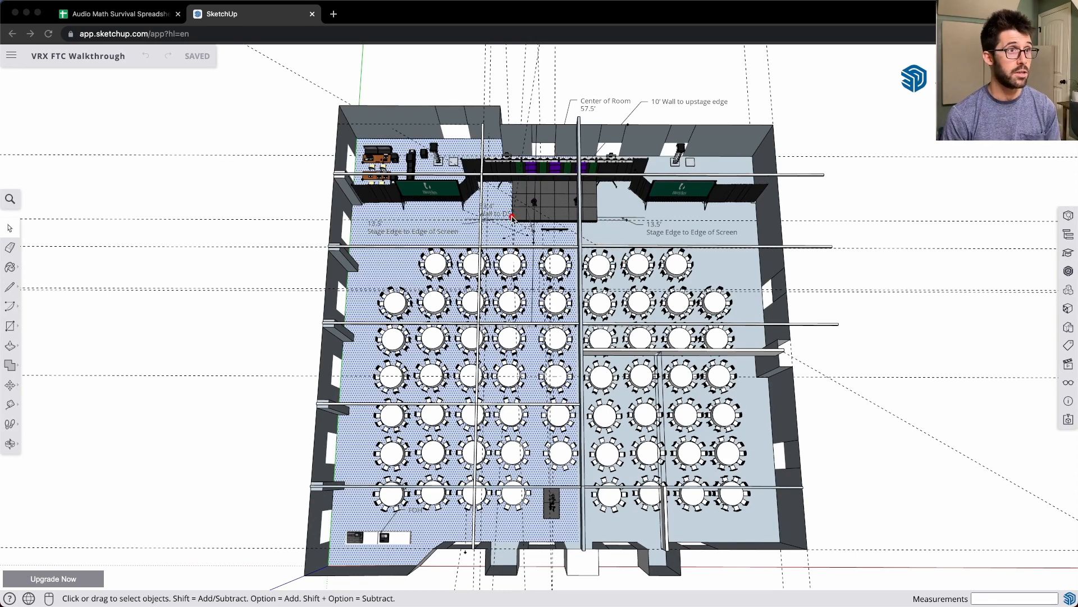
pyautogui.moveTo(504, 217); pyautogui.dragTo(602, 223)
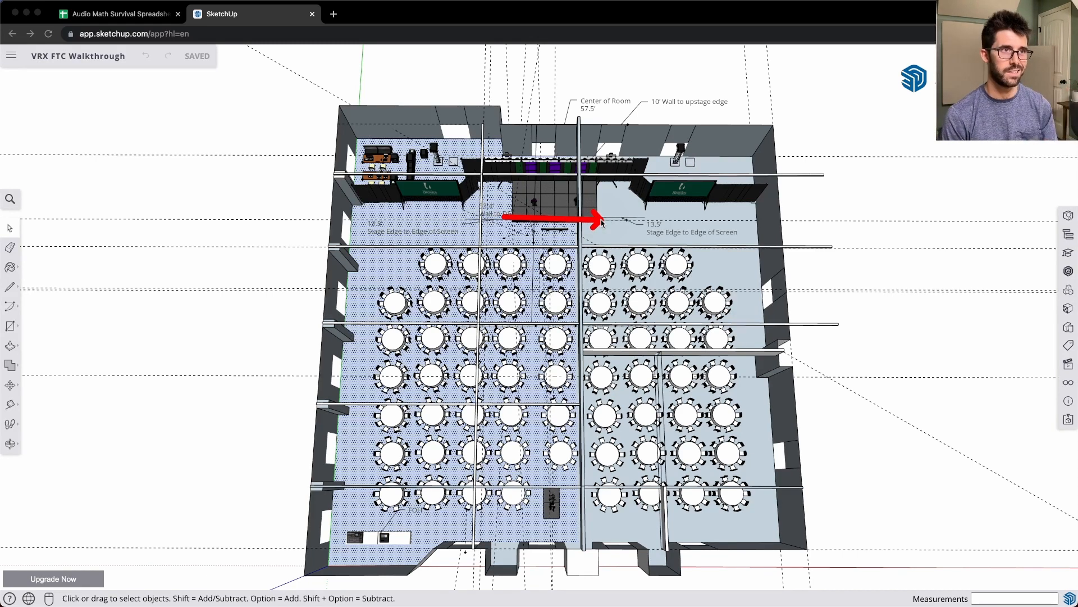
pyautogui.moveTo(527, 220); pyautogui.dragTo(527, 304)
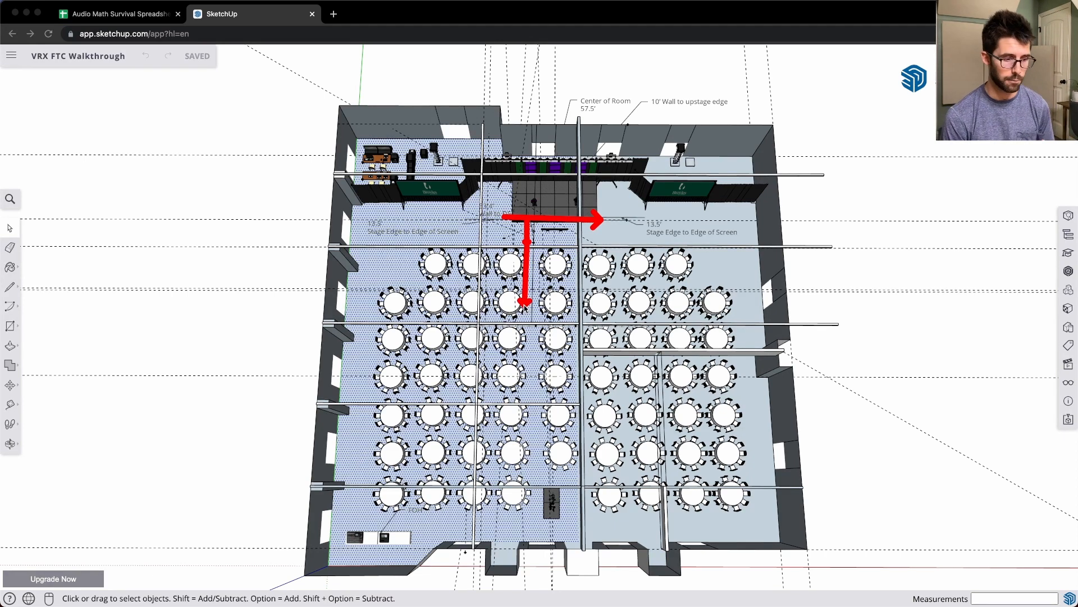
pyautogui.press('Escape')
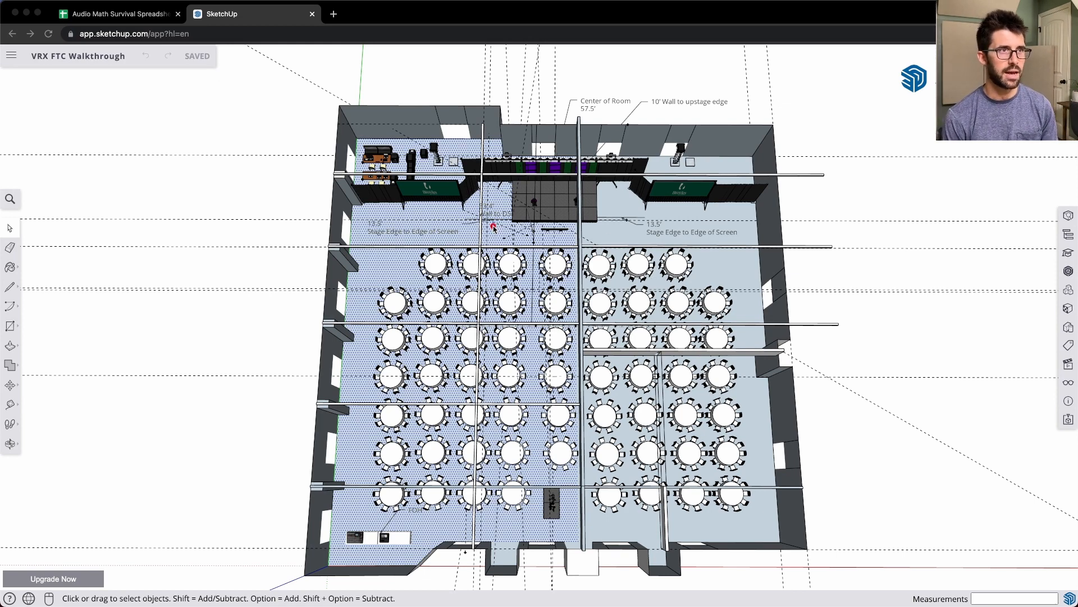
pyautogui.moveTo(494, 212); pyautogui.dragTo(509, 221)
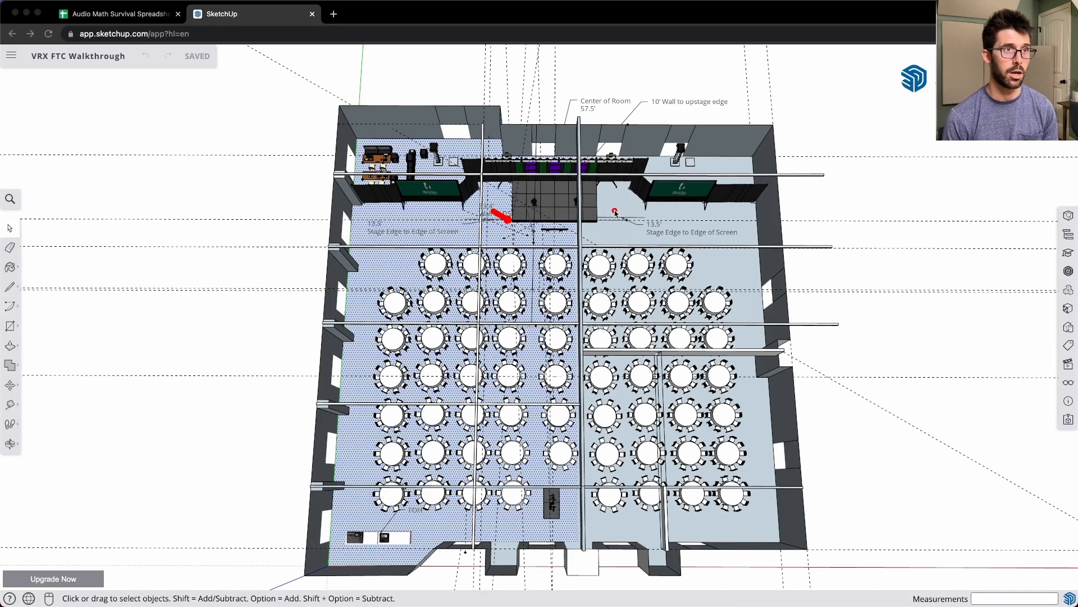
pyautogui.moveTo(618, 212); pyautogui.dragTo(602, 223)
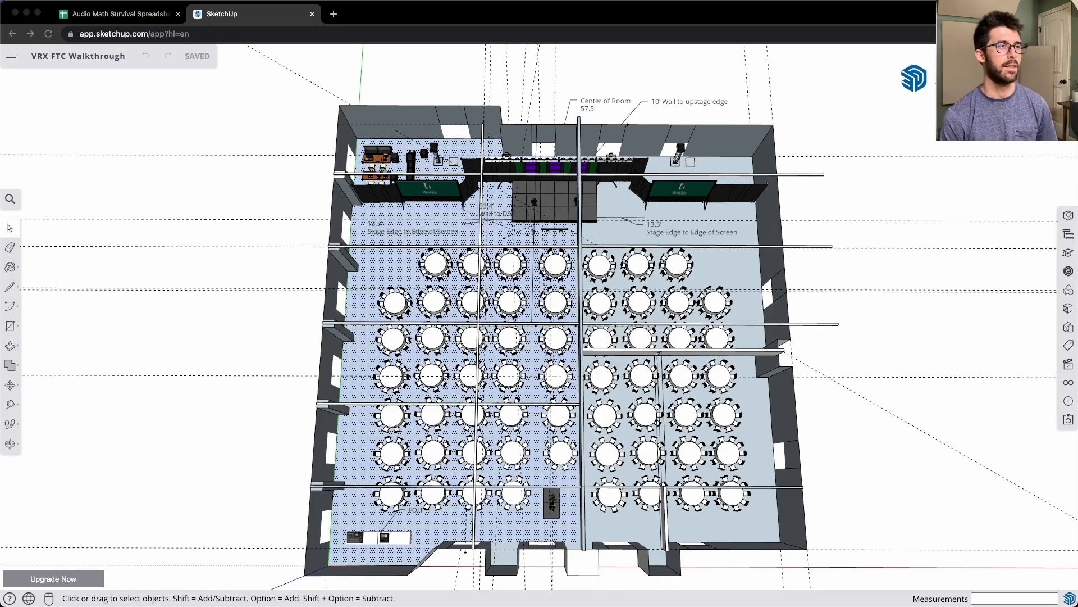
# - Switch to the mkc Audio Toolkit page in Notion and find its Speaker Database section
pyautogui.hotkey('ctrl', 'Up')
pyautogui.click(401, 472)
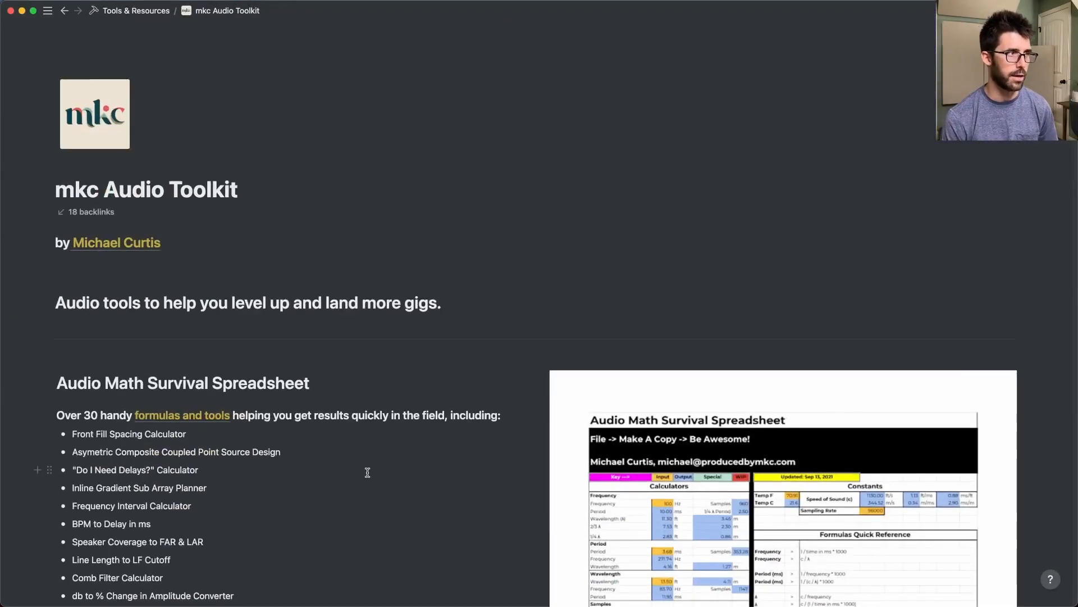
pyautogui.scroll(-15, 393, 469)
pyautogui.scroll(-12, 373, 461)
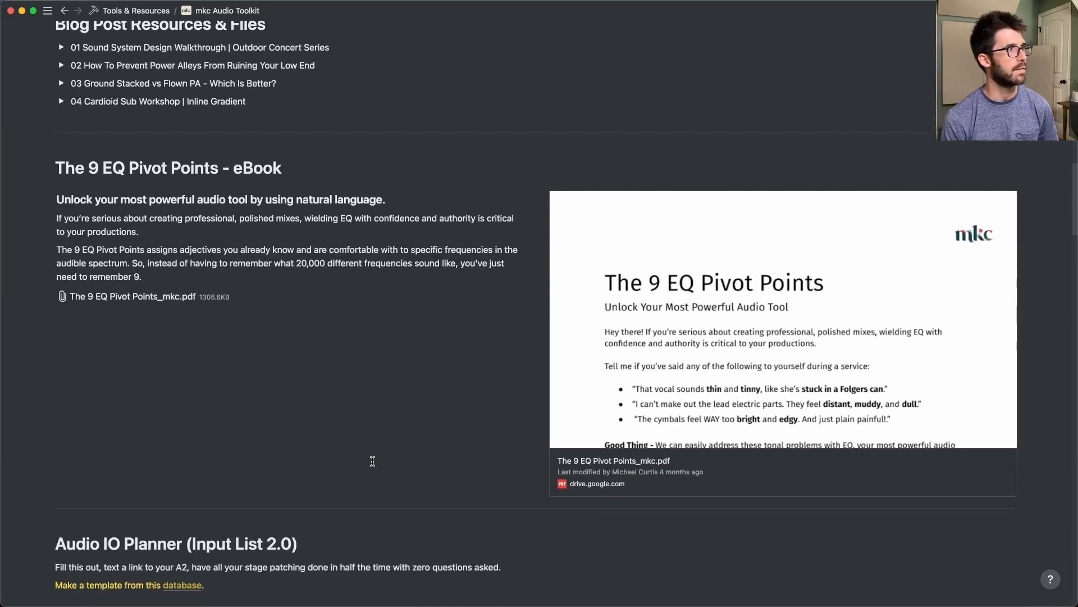
pyautogui.scroll(-12, 381, 515)
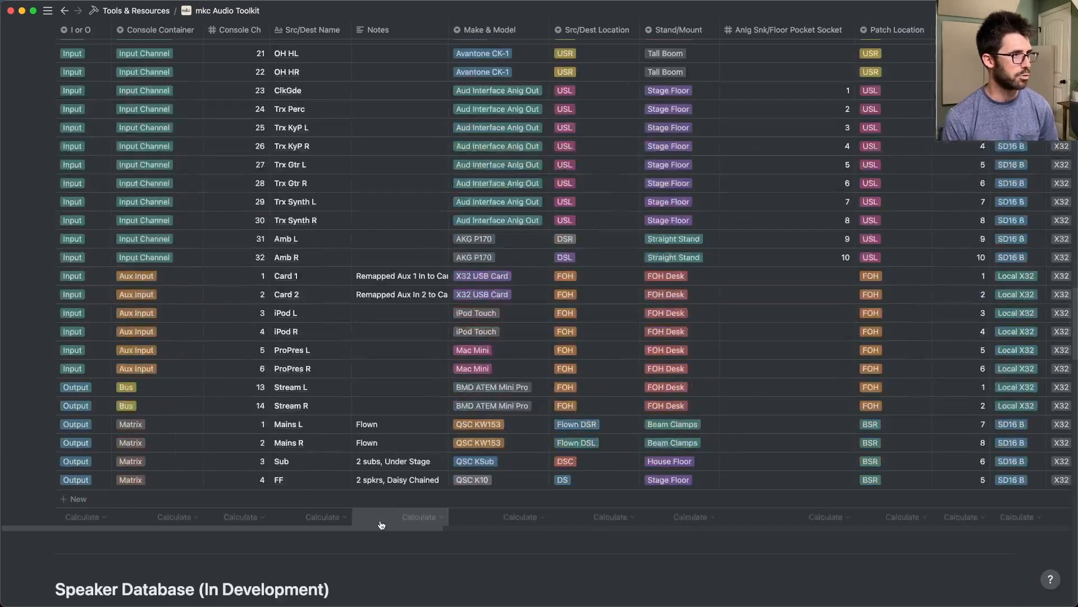
pyautogui.scroll(1, 380, 520)
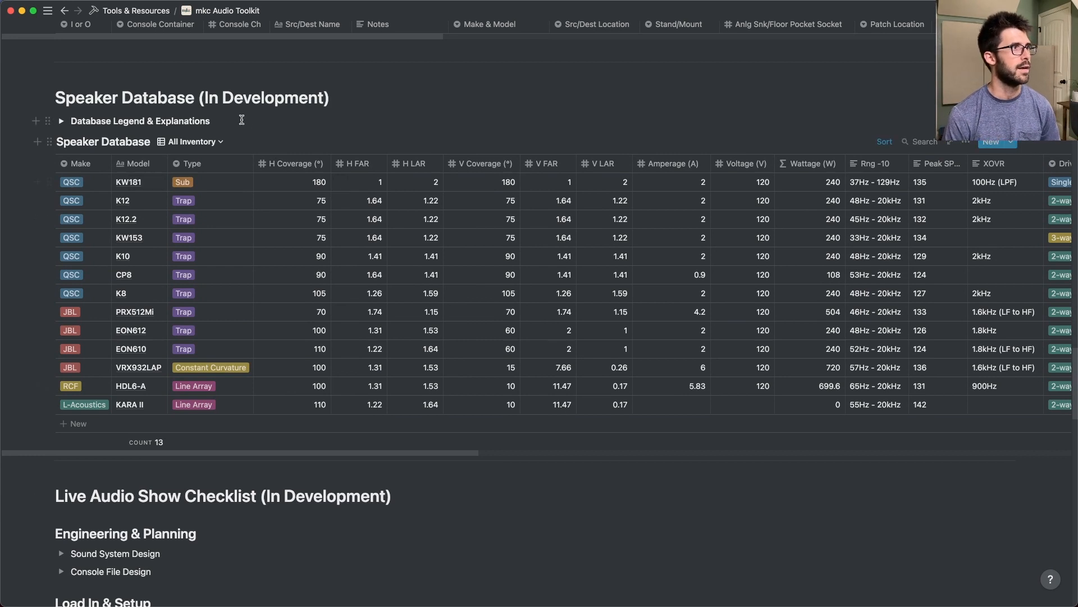
pyautogui.click(203, 94)
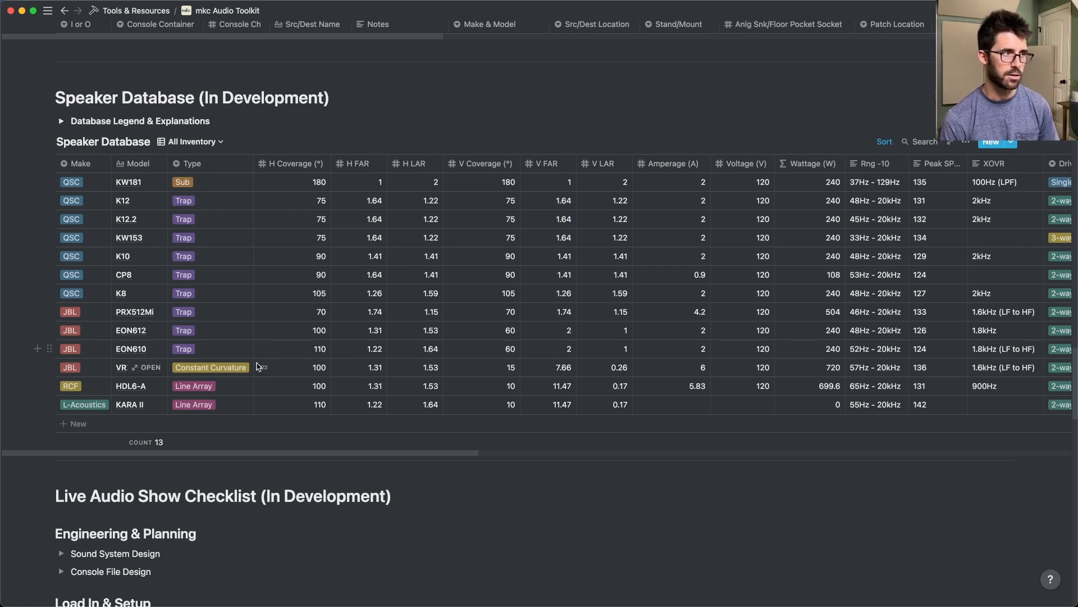
# - Open the VRX932LAP speaker record, review its coverage, power, range and driver specifications, and close it
pyautogui.click(152, 370)
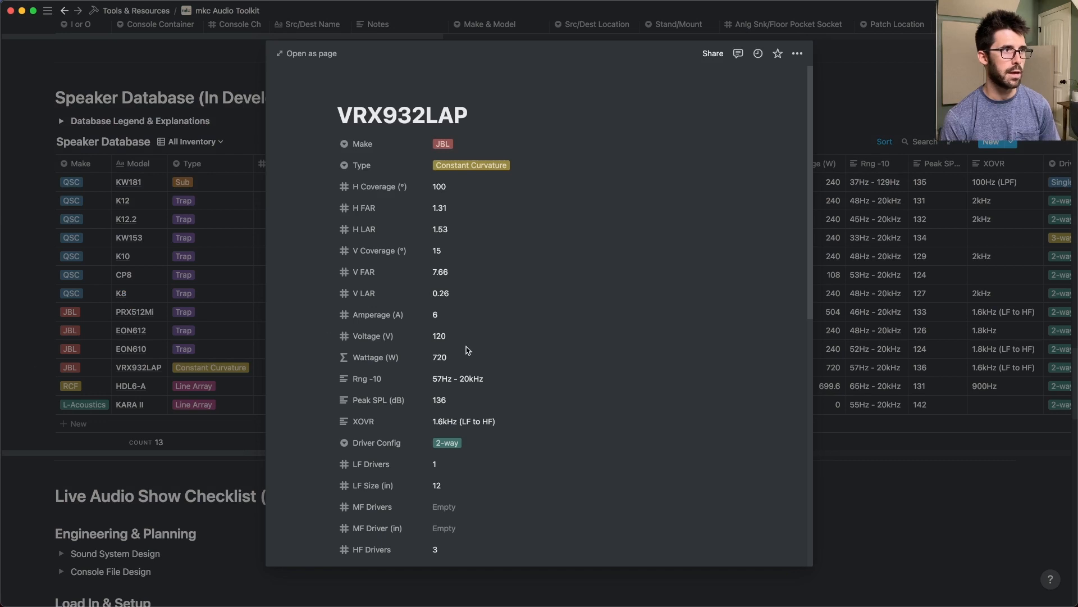
pyautogui.scroll(-2, 466, 338)
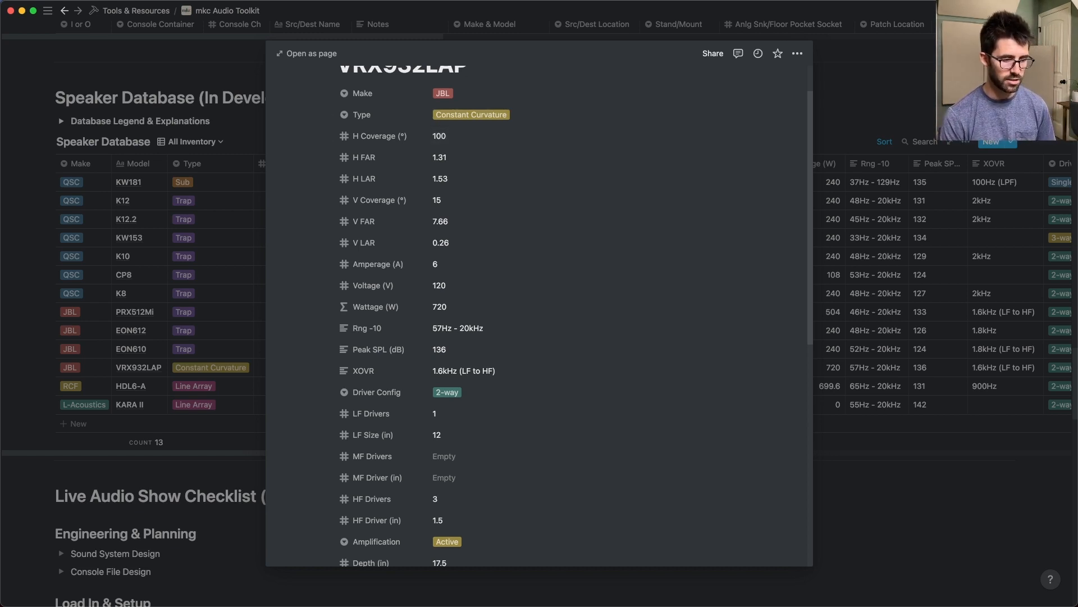
pyautogui.scroll(-1, 584, 320)
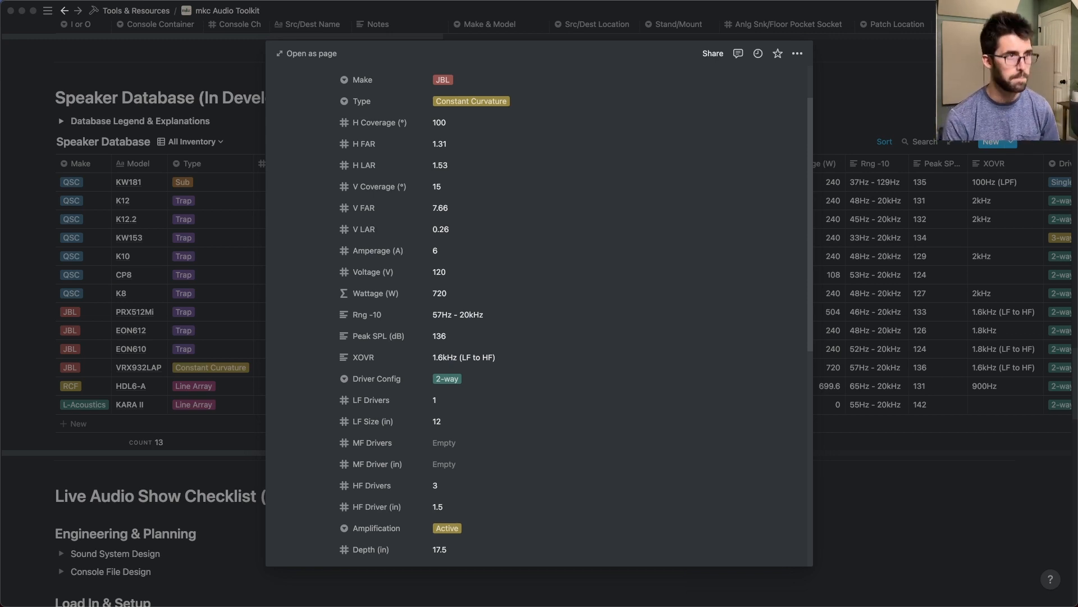
pyautogui.click(949, 120)
pyautogui.click(949, 121)
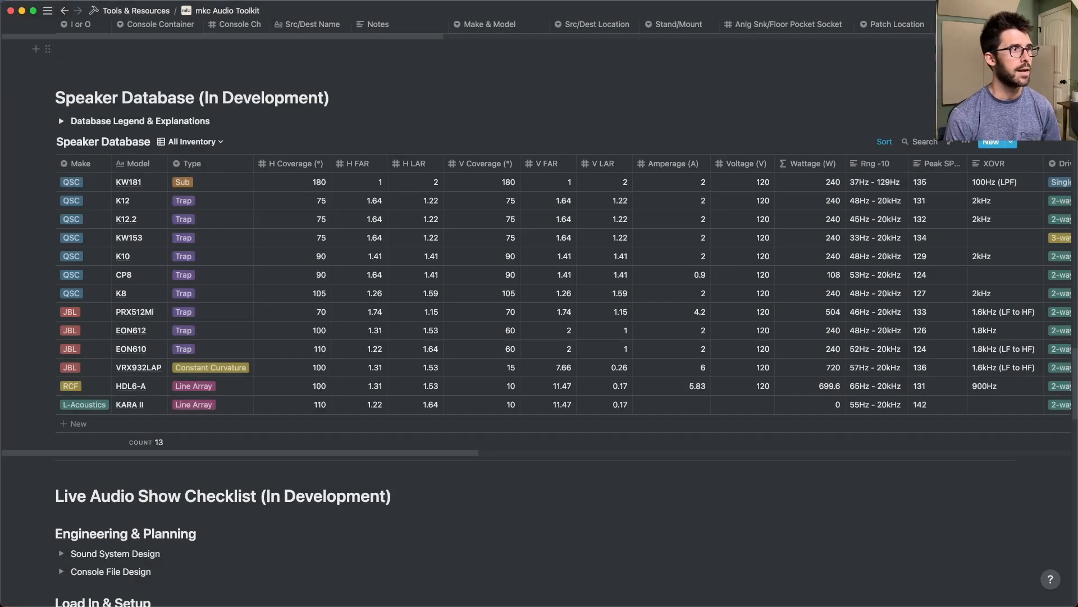
# - Open the QSC CP8 speaker record, review its coverage and power specifications, and close it
pyautogui.click(152, 275)
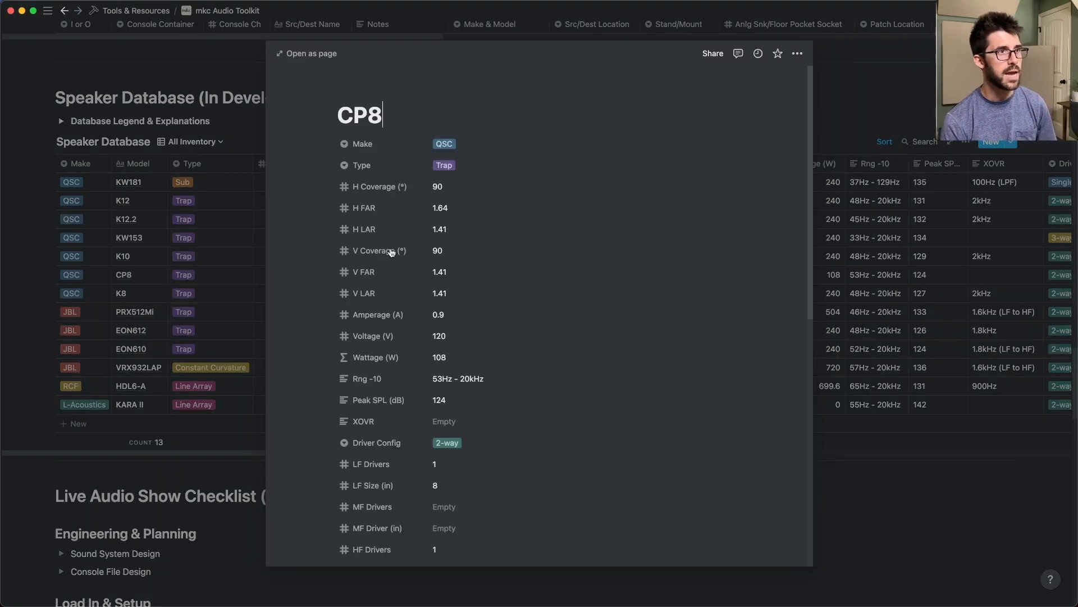
pyautogui.scroll(-2, 437, 253)
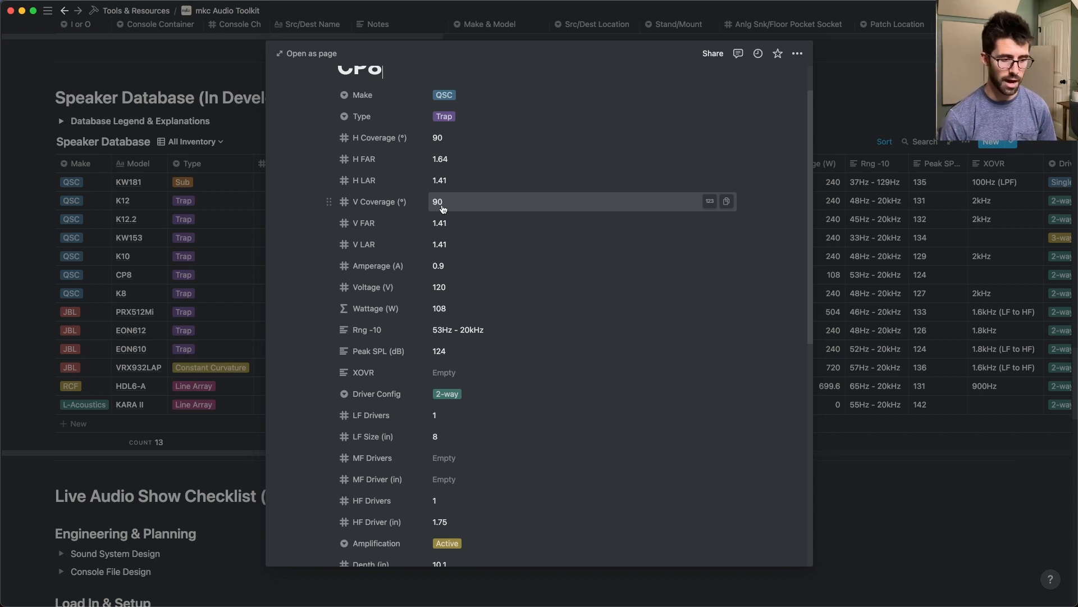
pyautogui.press('Escape')
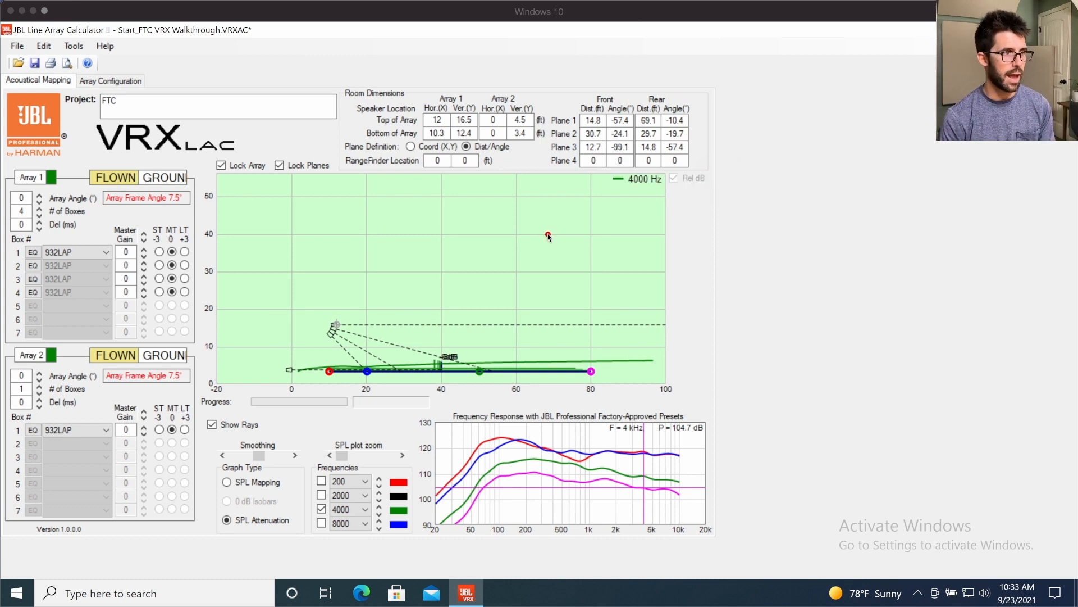
# - In JBL Line Array Calculator II, box the audience plane from 10 to 20 ft and 20 to 80 ft, clear the marks, and box the 40 ft area
pyautogui.moveTo(318, 359)
pyautogui.mouseDown()
pyautogui.moveTo(348, 385)
pyautogui.moveTo(366, 384)
pyautogui.mouseUp()
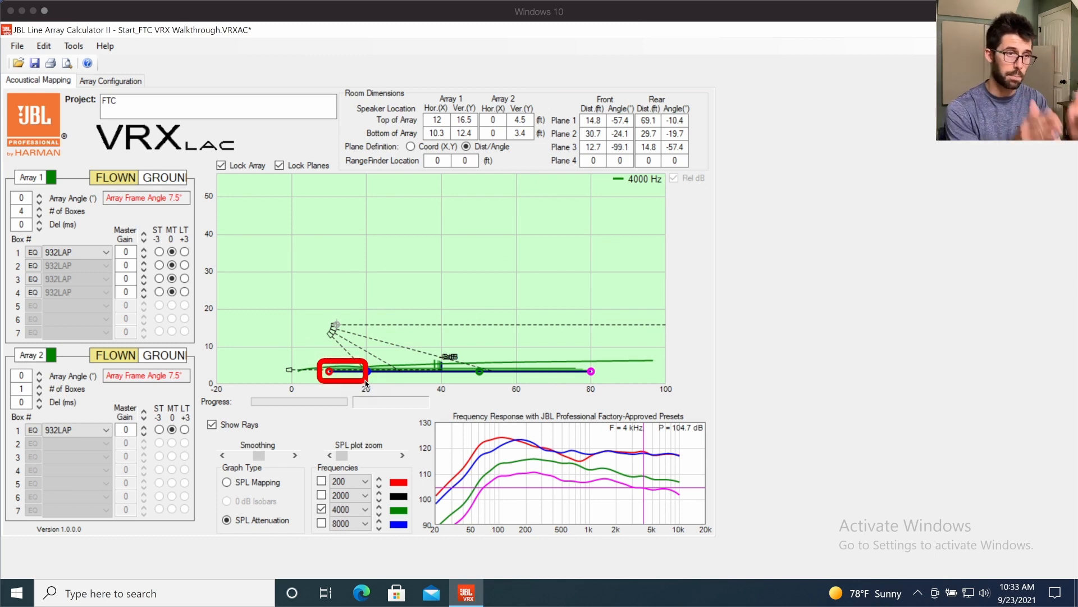
pyautogui.moveTo(365, 360)
pyautogui.mouseDown()
pyautogui.moveTo(503, 385)
pyautogui.moveTo(598, 384)
pyautogui.mouseUp()
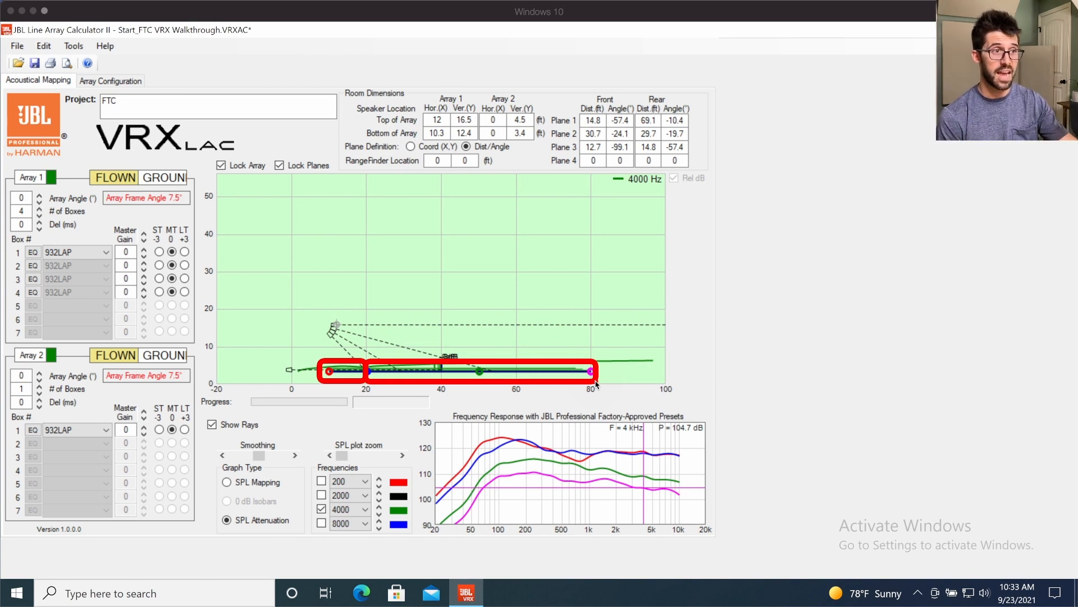
pyautogui.press('BackSpace')
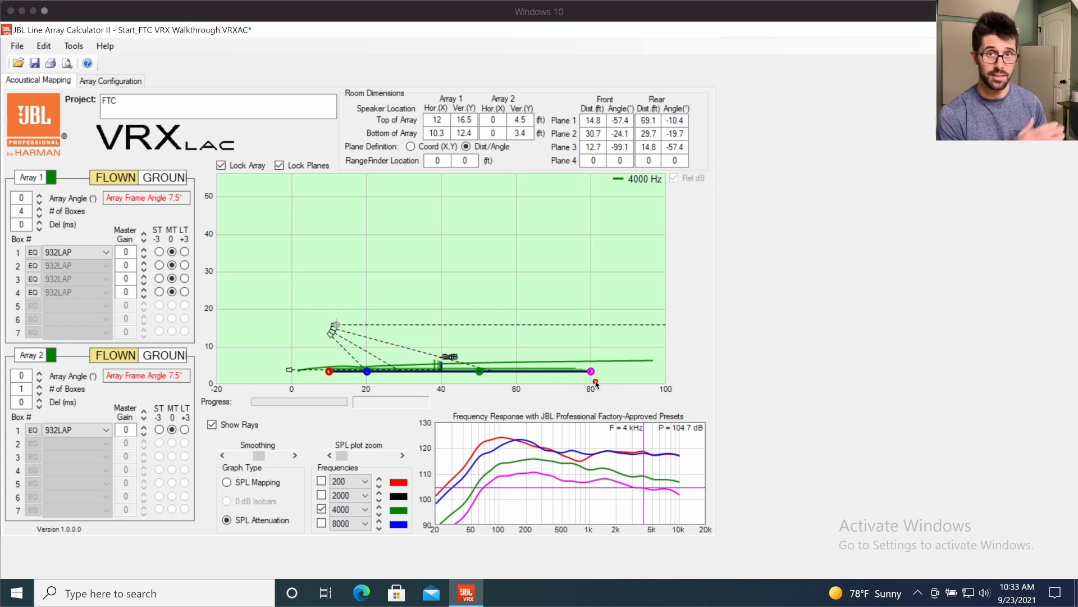
pyautogui.moveTo(429, 348); pyautogui.dragTo(455, 384)
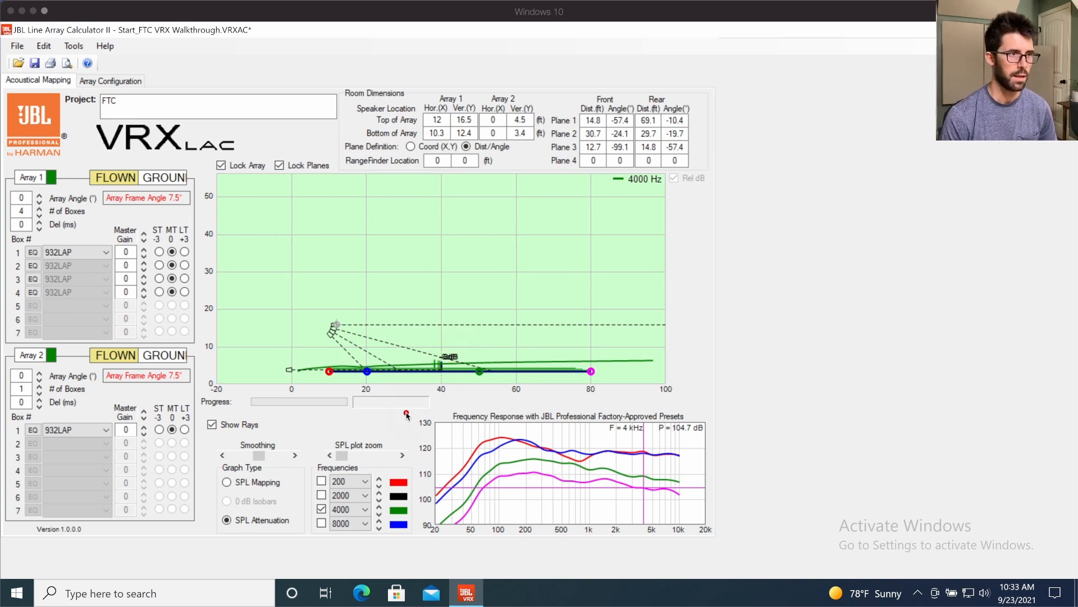
# - Box the frequency response graph and its curves above 1 kHz with temporary marks, and clear them
pyautogui.moveTo(413, 399); pyautogui.dragTo(727, 540)
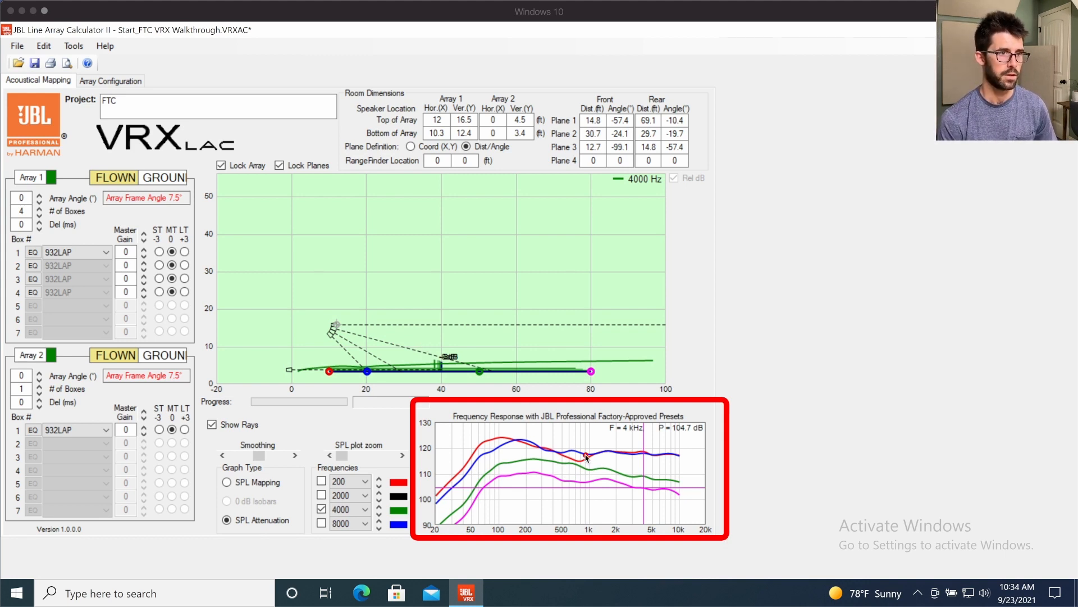
pyautogui.moveTo(586, 436)
pyautogui.mouseDown()
pyautogui.moveTo(660, 504)
pyautogui.moveTo(695, 508)
pyautogui.mouseUp()
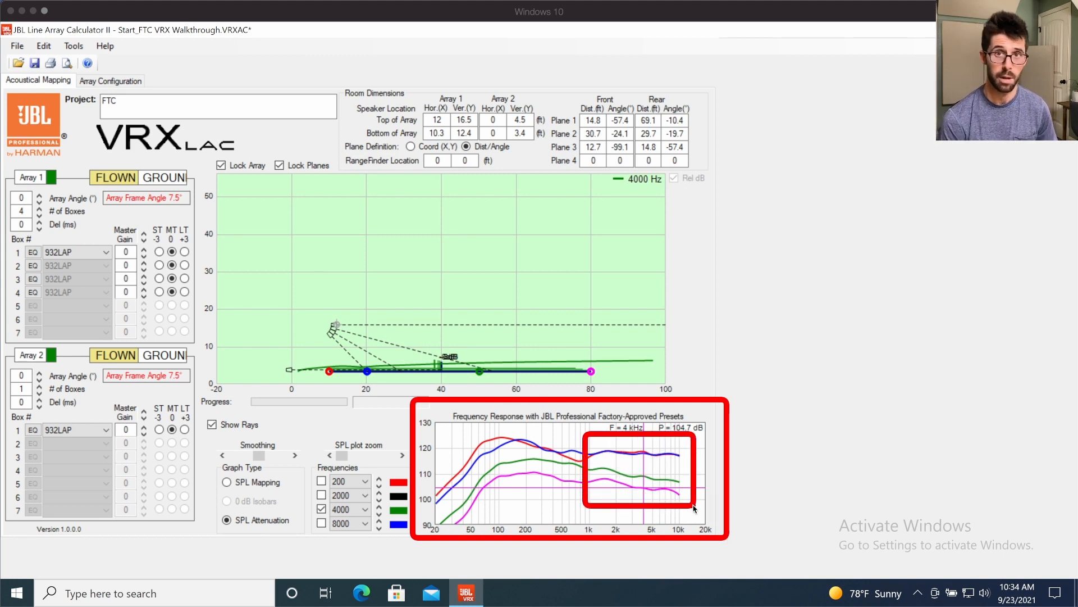
pyautogui.press('Escape')
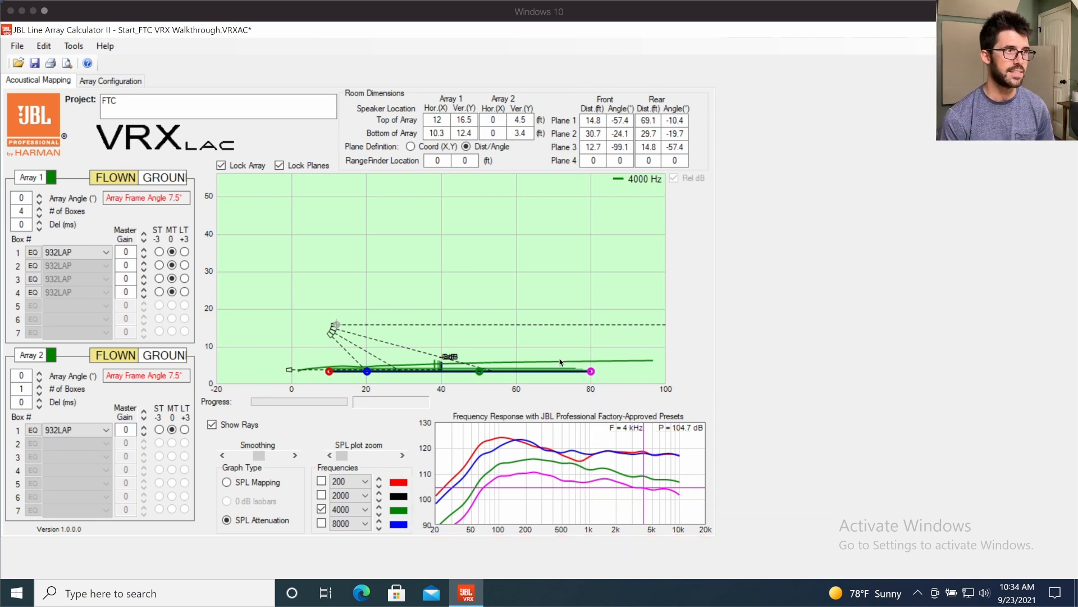
# - Launch PixelStick and measure the angle from the top of the flown array to the 80 ft audience point
pyautogui.press('super+space')
pyautogui.write('pix')
pyautogui.press('Return')
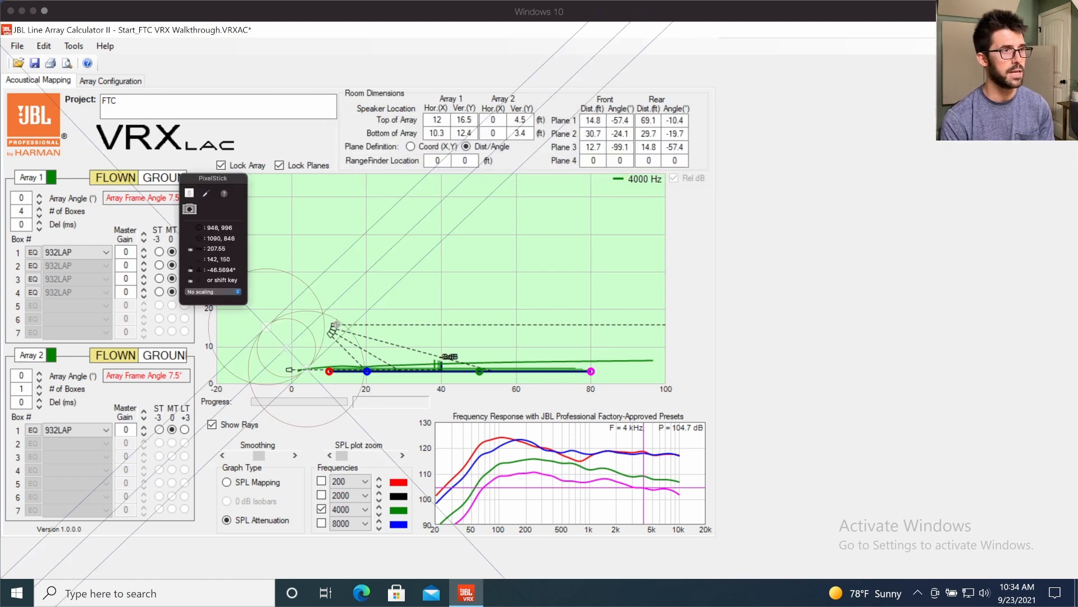
pyautogui.moveTo(286, 348); pyautogui.dragTo(337, 327)
pyautogui.moveTo(381, 368); pyautogui.dragTo(593, 372)
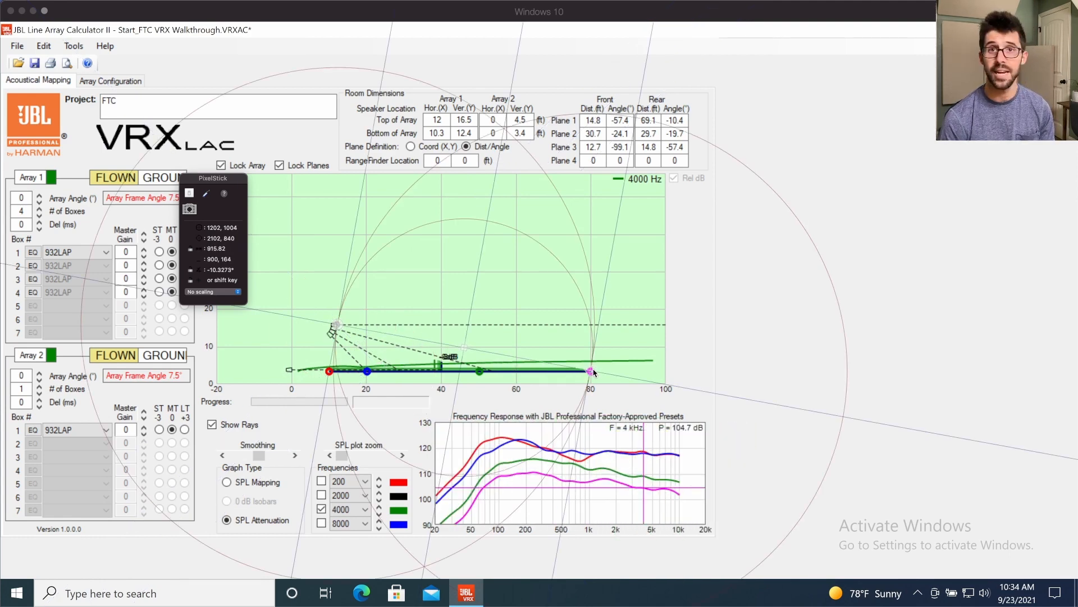
# - Measure the angle from the bottom of the flown array to the 20 ft audience point, and quit PixelStick
pyautogui.moveTo(344, 331); pyautogui.dragTo(336, 342)
pyautogui.moveTo(593, 373); pyautogui.dragTo(368, 375)
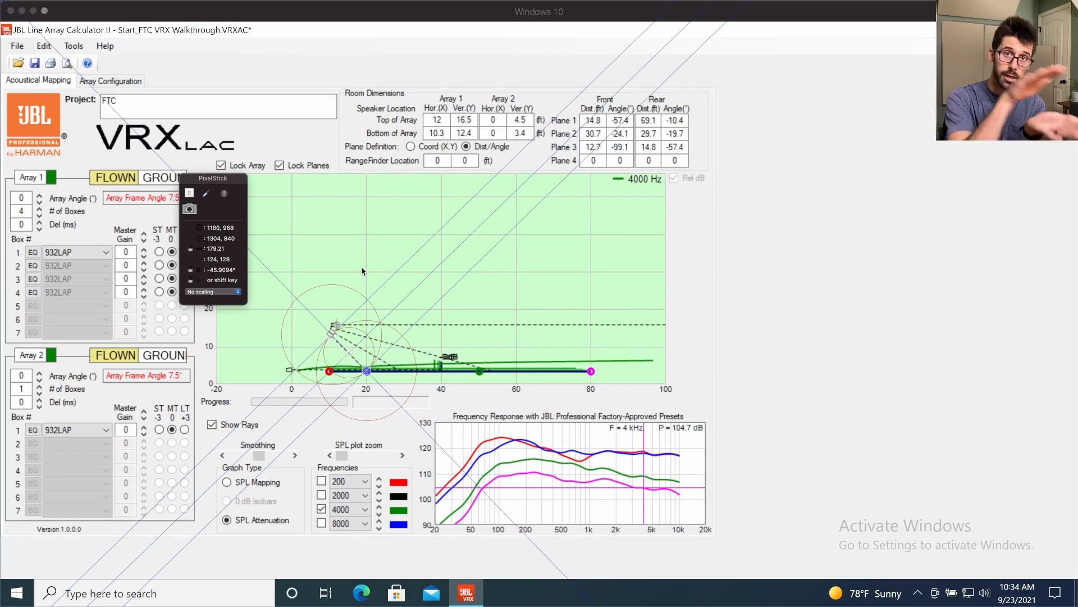
pyautogui.press('super+Tab')
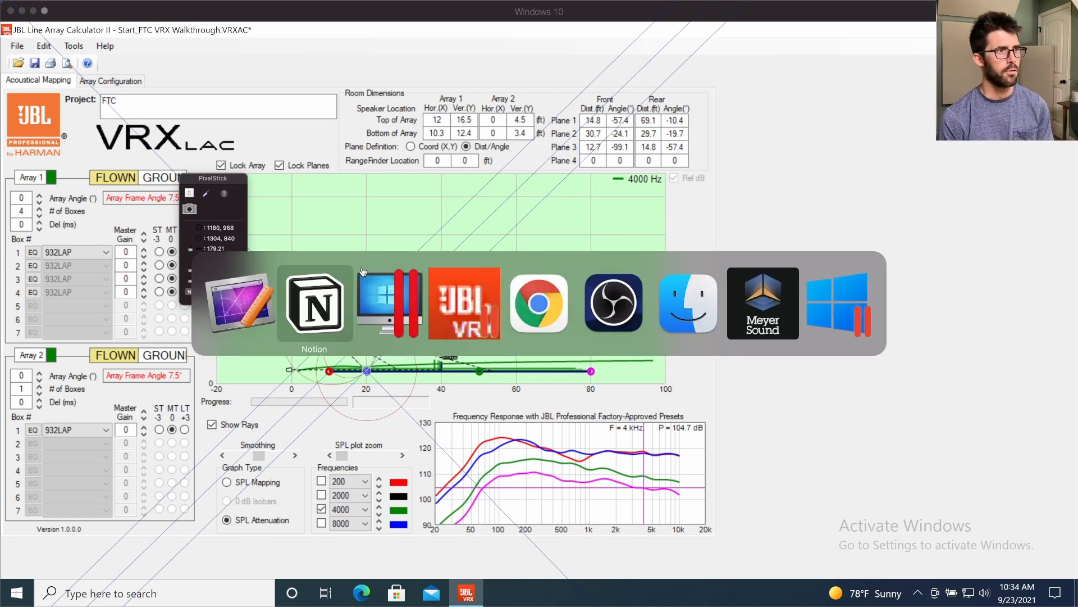
pyautogui.press('super+shift+Tab')
pyautogui.press('super+q')
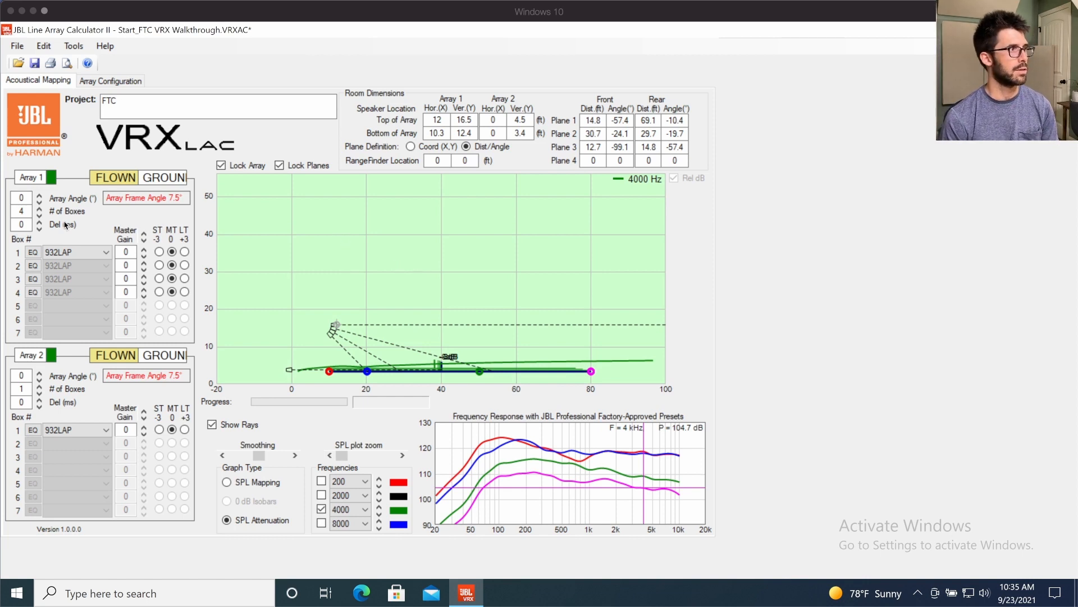
# - Set the number of boxes in Array 1 to 3
pyautogui.click(39, 207)
pyautogui.click(40, 215)
pyautogui.click(39, 214)
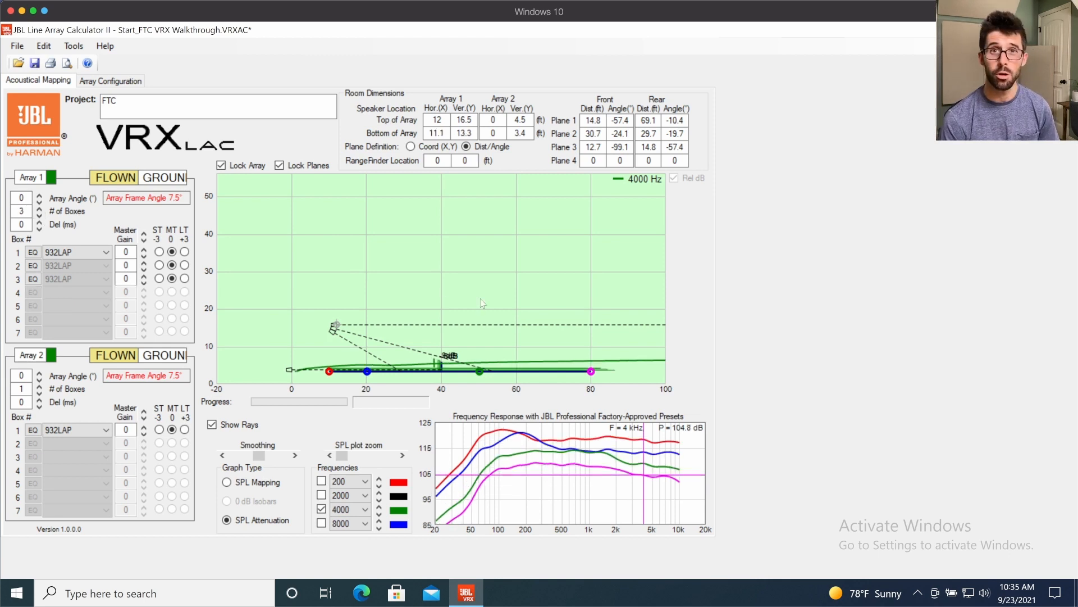
# - Switch the plane definition to coordinates and back to distance/angle, and mark the top of the flown array
pyautogui.click(410, 146)
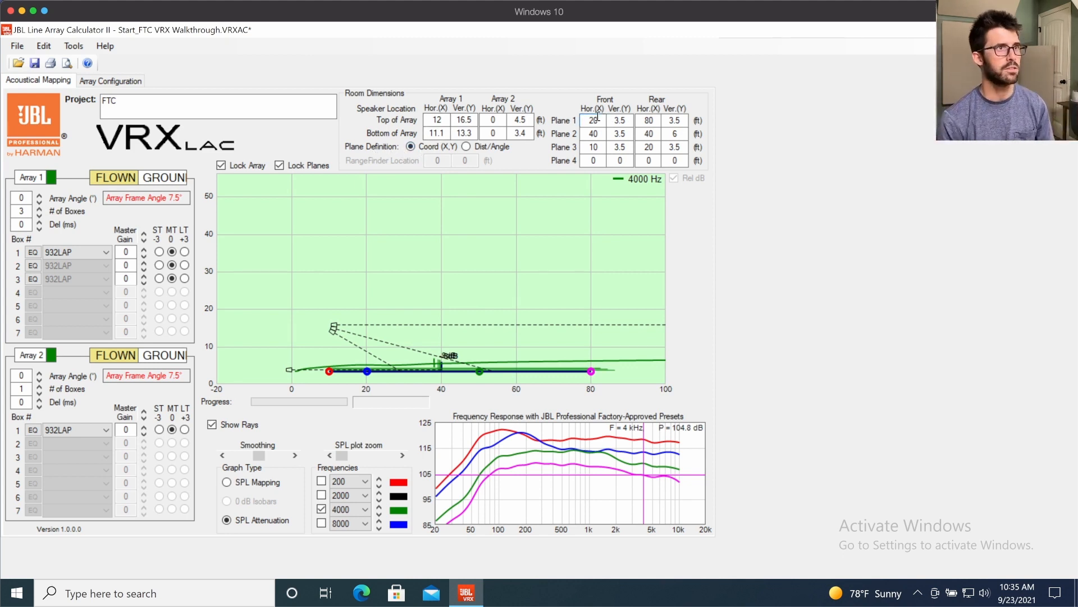
pyautogui.click(466, 146)
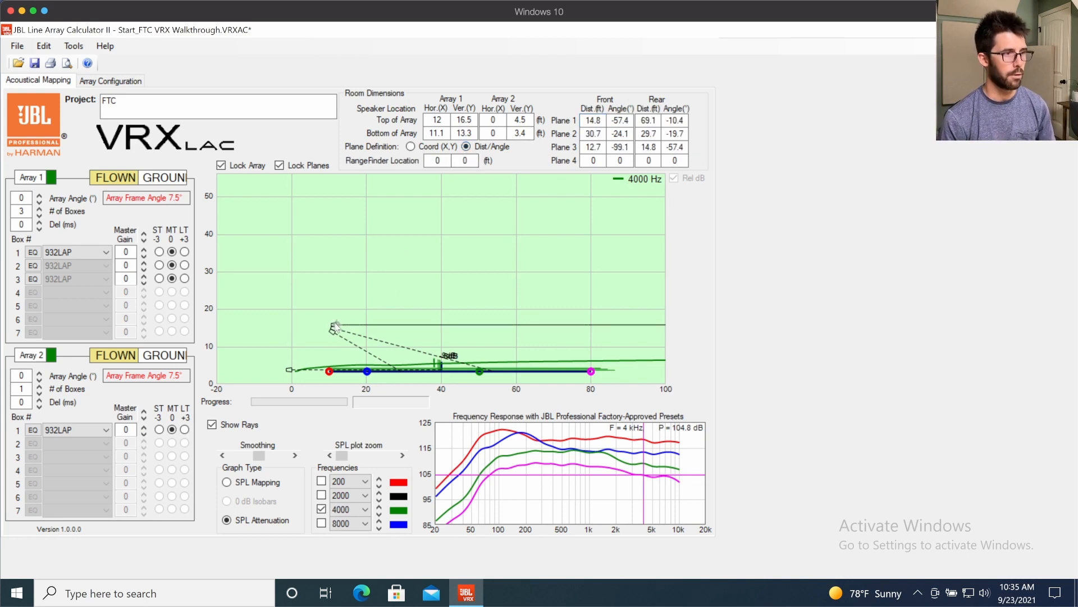
pyautogui.hotkey('ctrl', 'a')
pyautogui.moveTo(329, 316); pyautogui.dragTo(348, 336)
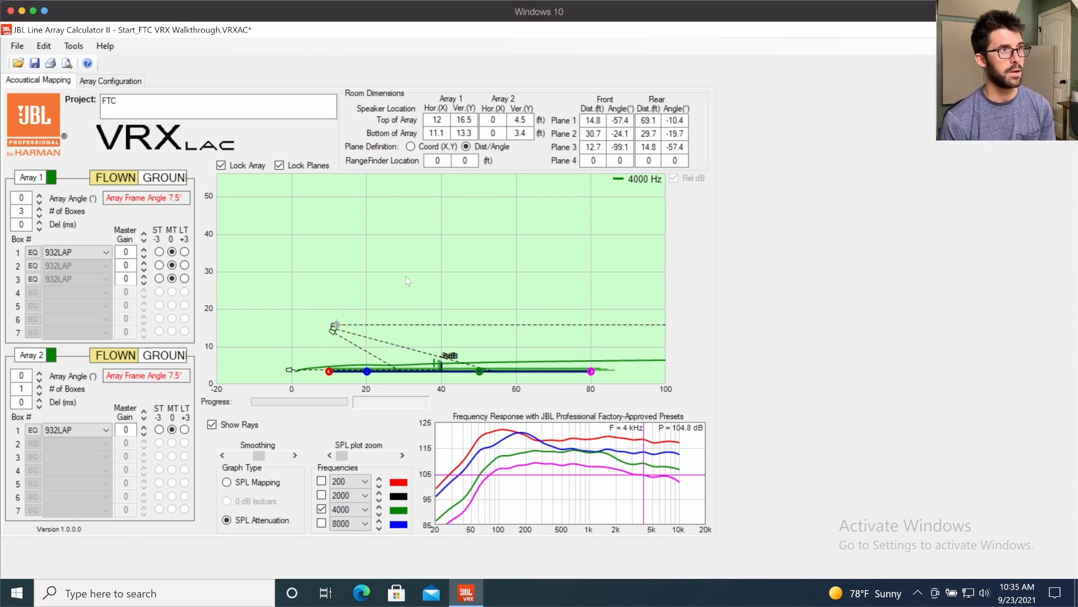
# - Set the rangefinder location to 12 ft horizontal and 16.5 ft vertical
pyautogui.click(441, 161)
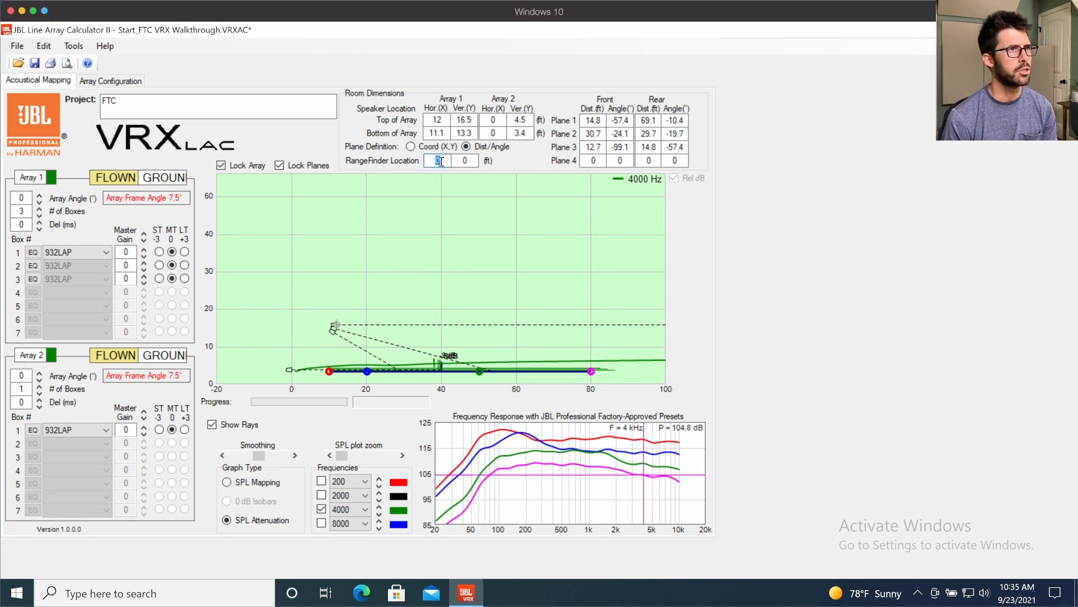
pyautogui.write('12')
pyautogui.press('Tab')
pyautogui.write('16.5')
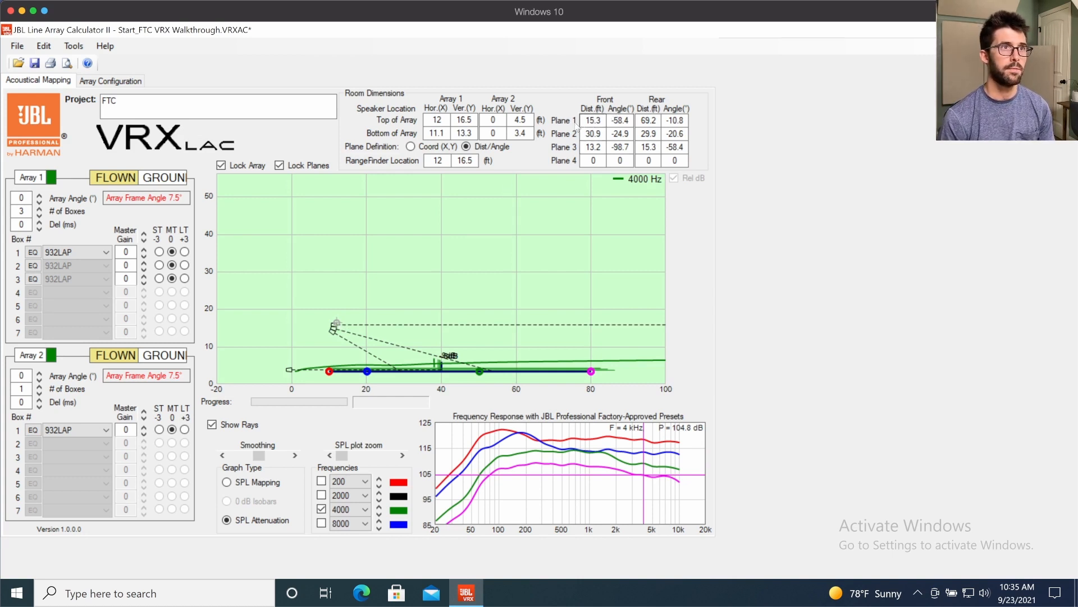
# - Box the 20 ft and 80 ft audience points and Plane 1's rear distance and angle with temporary marks, and clear them
pyautogui.click(368, 371)
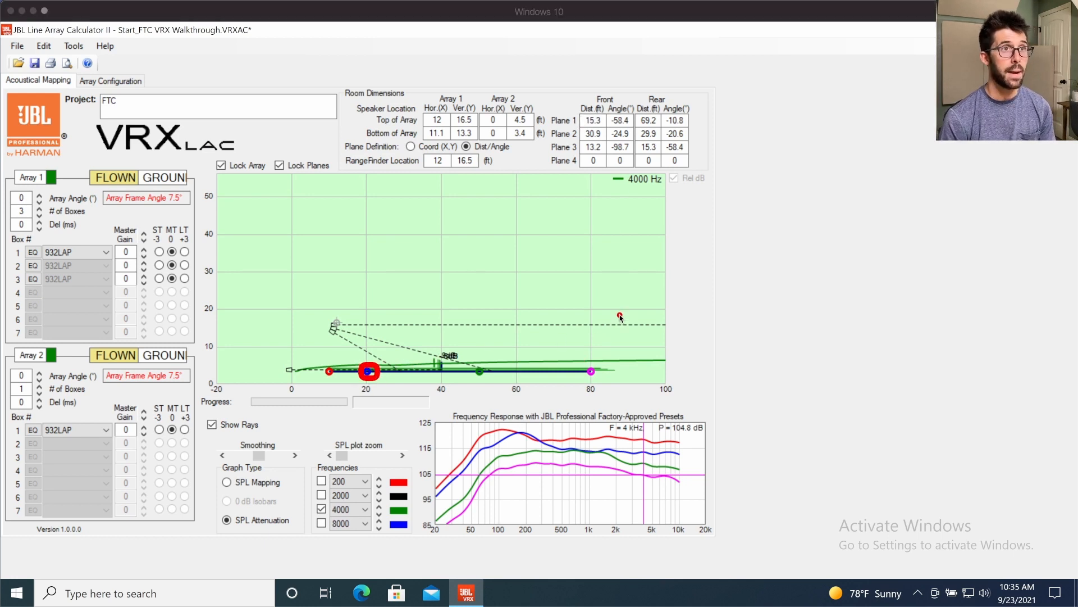
pyautogui.moveTo(580, 362); pyautogui.dragTo(601, 382)
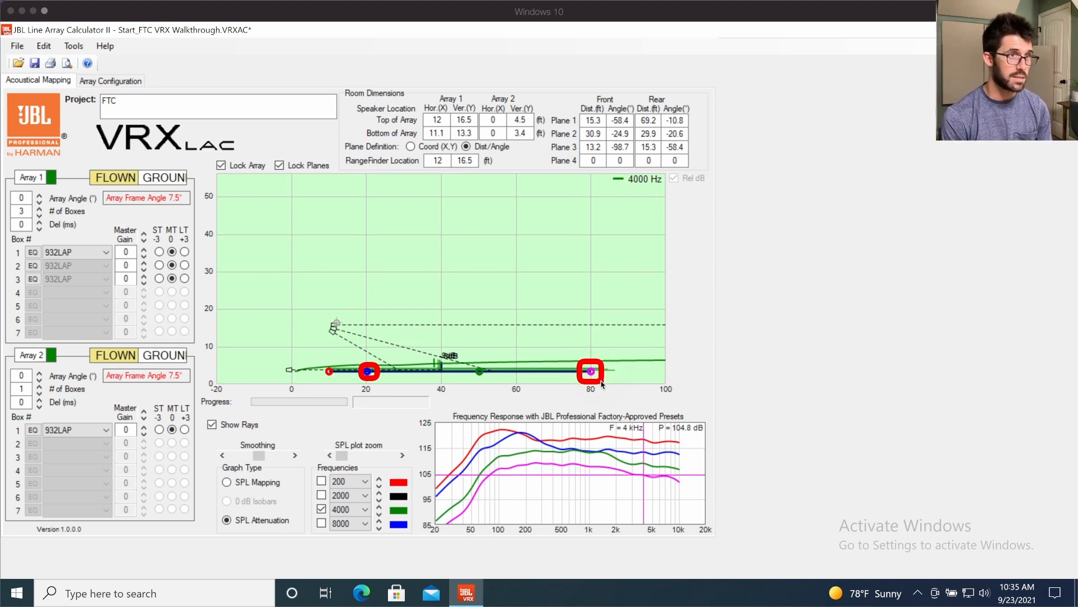
pyautogui.moveTo(627, 96); pyautogui.dragTo(694, 136)
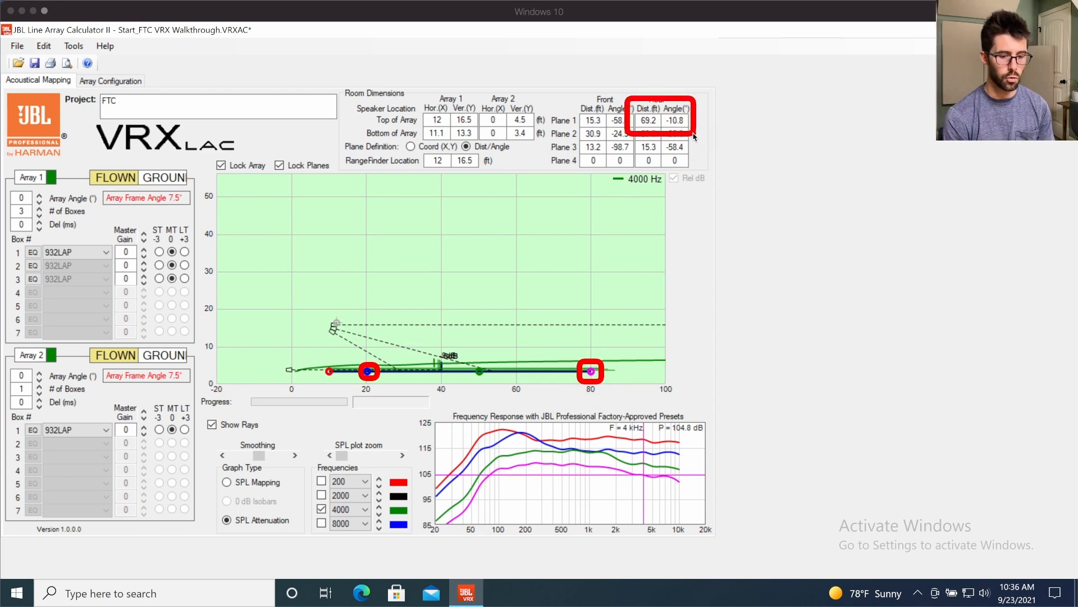
pyautogui.press('Delete')
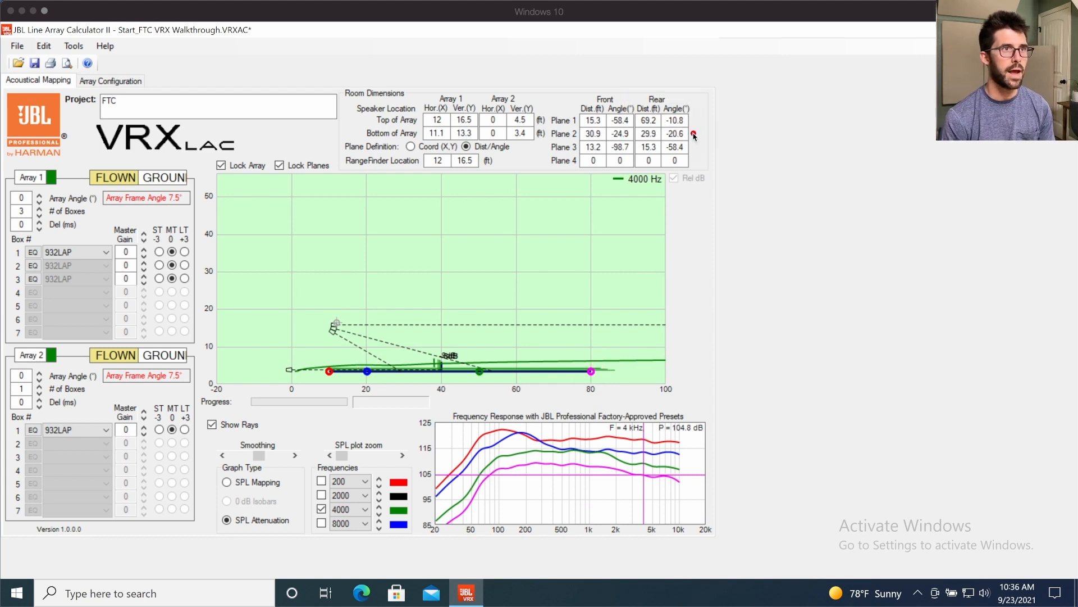
pyautogui.press('Escape')
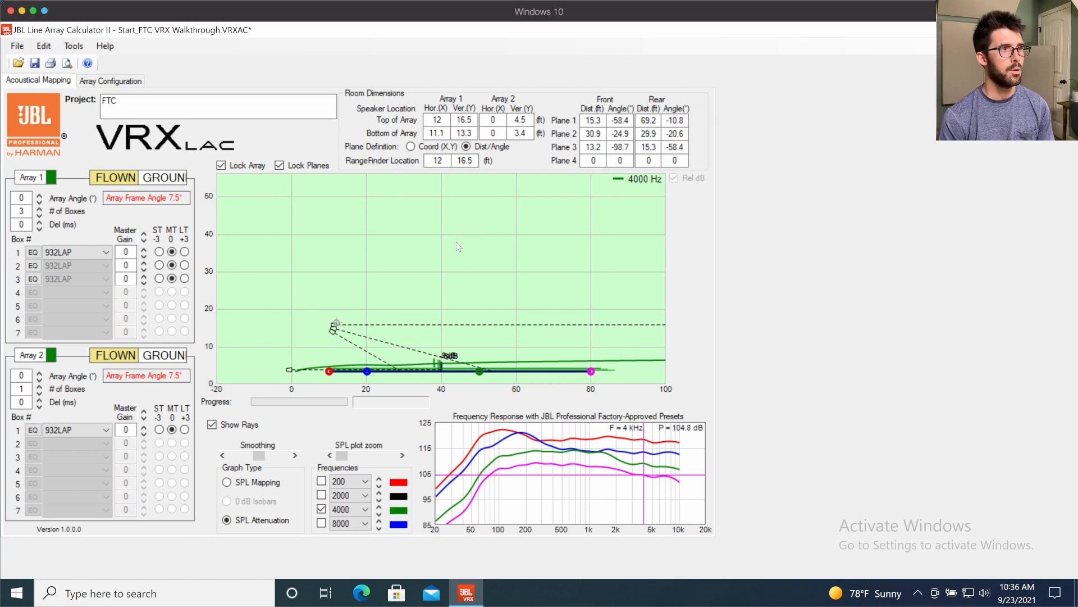
# - Set the rangefinder location to 11 ft horizontal and 13.5 ft vertical
pyautogui.click(444, 159)
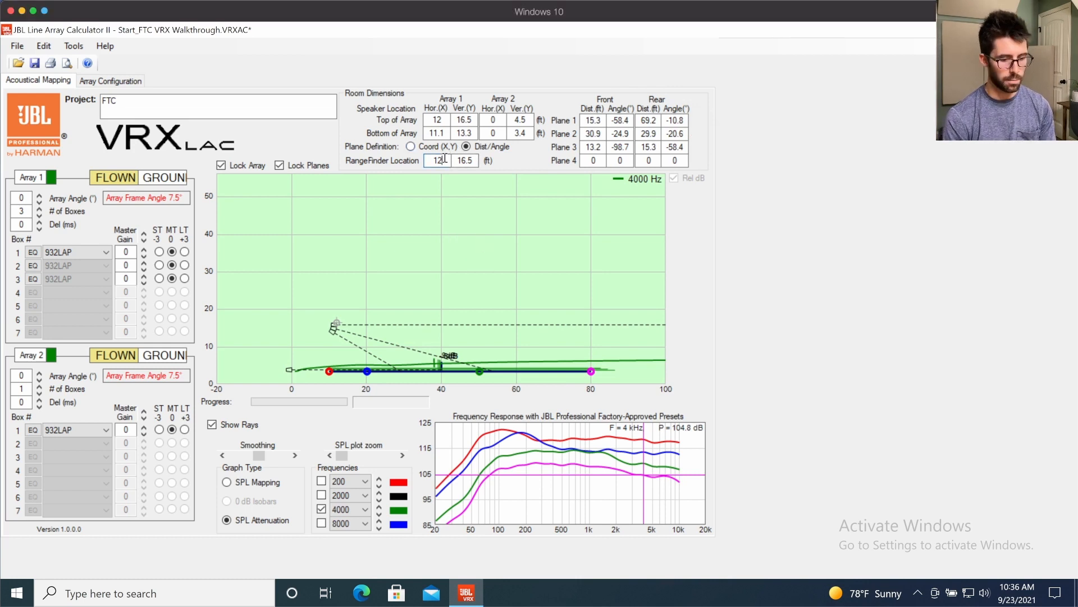
pyautogui.press('BackSpace')
pyautogui.write('1')
pyautogui.press('Tab')
pyautogui.press('BackSpace')
pyautogui.press('BackSpace')
pyautogui.press('BackSpace')
pyautogui.write('3.5')
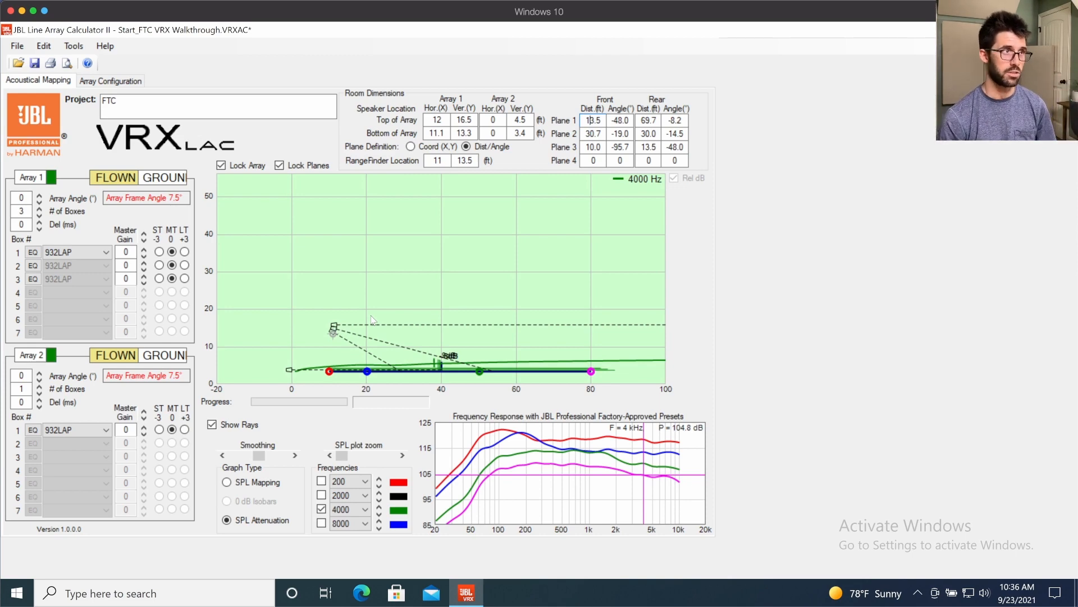
# - Switch to the Audio Math Survival Spreadsheet and set throw distance A of the Constant Curvature Array HF Taper to 69
pyautogui.hotkey('ctrl', 'Up')
pyautogui.click(599, 215)
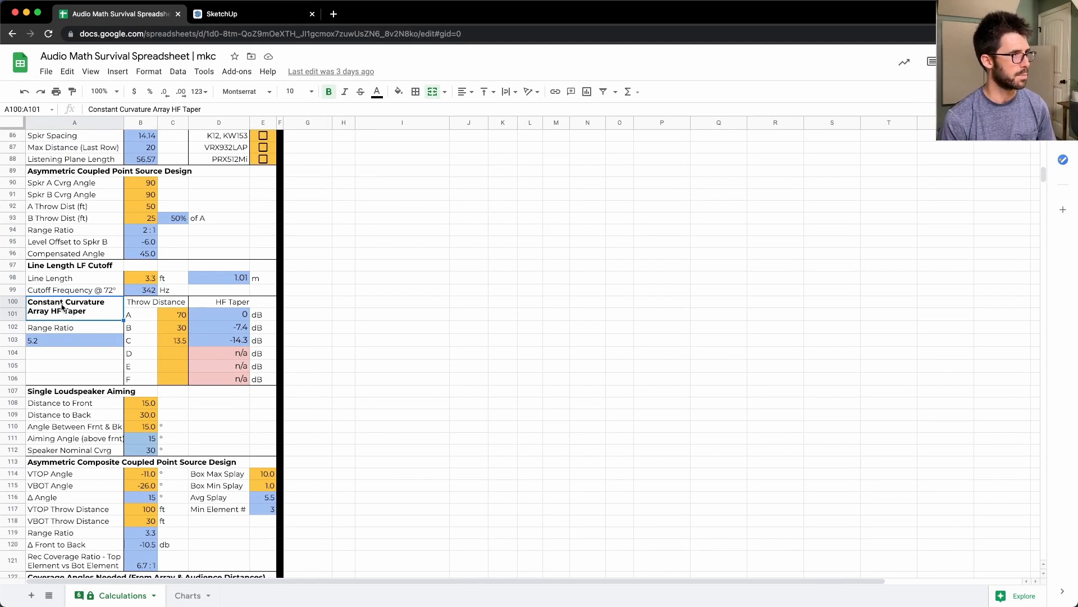
pyautogui.press('Down')
pyautogui.press('Right')
pyautogui.press('Right')
pyautogui.press('Up')
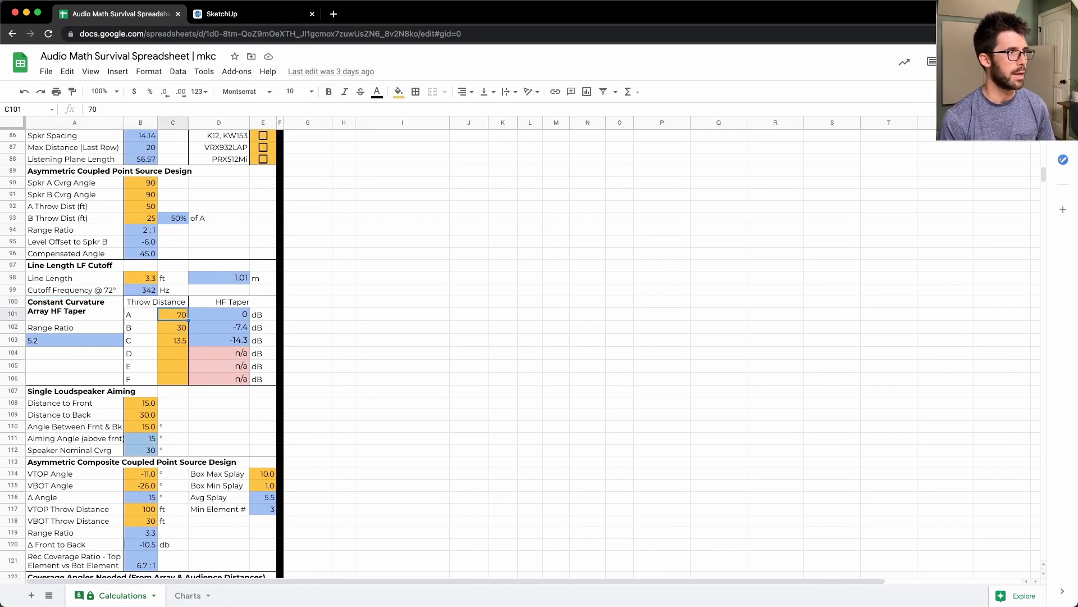
pyautogui.write('69')
pyautogui.press('Return')
pyautogui.press('Up')
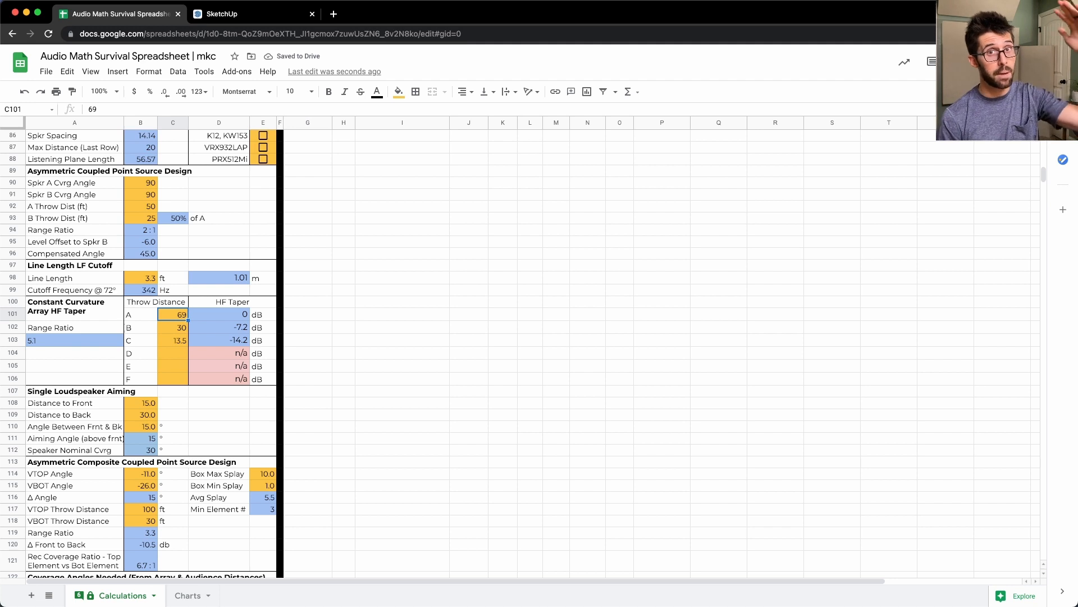
# - Examine throw distances B and C, the range ratio and the HF taper values for B and C
pyautogui.press('Down')
pyautogui.press('Down')
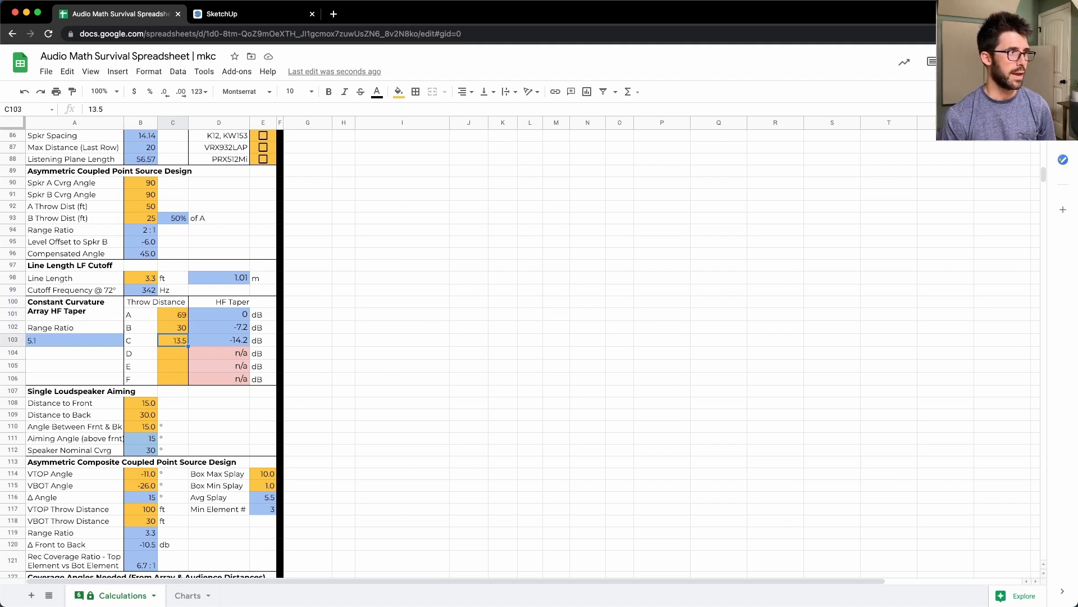
pyautogui.press('Left')
pyautogui.press('Left')
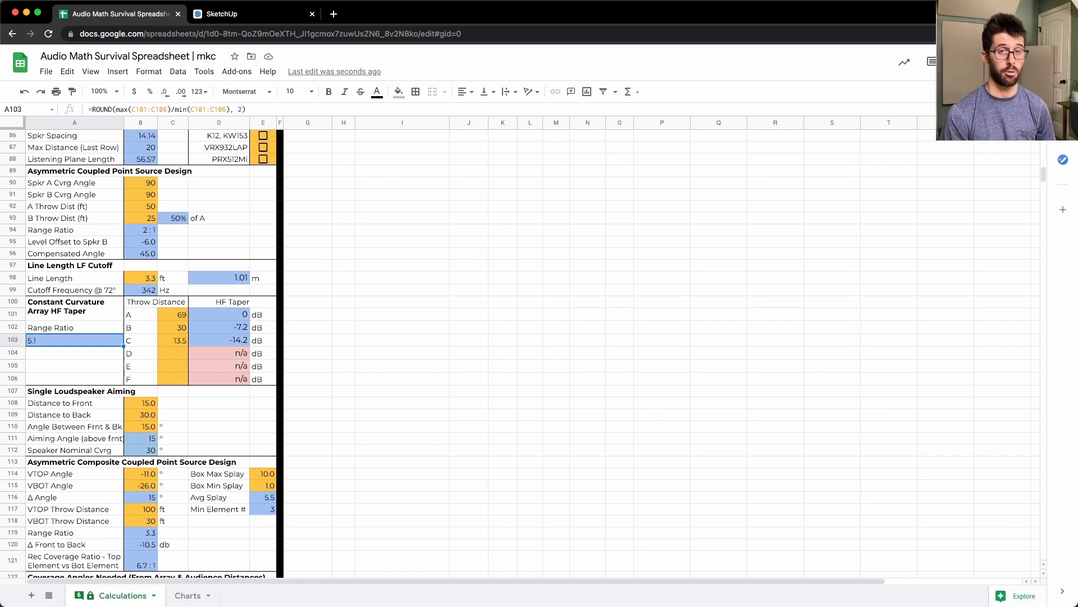
pyautogui.press('Right')
pyautogui.press('Right')
pyautogui.press('Right')
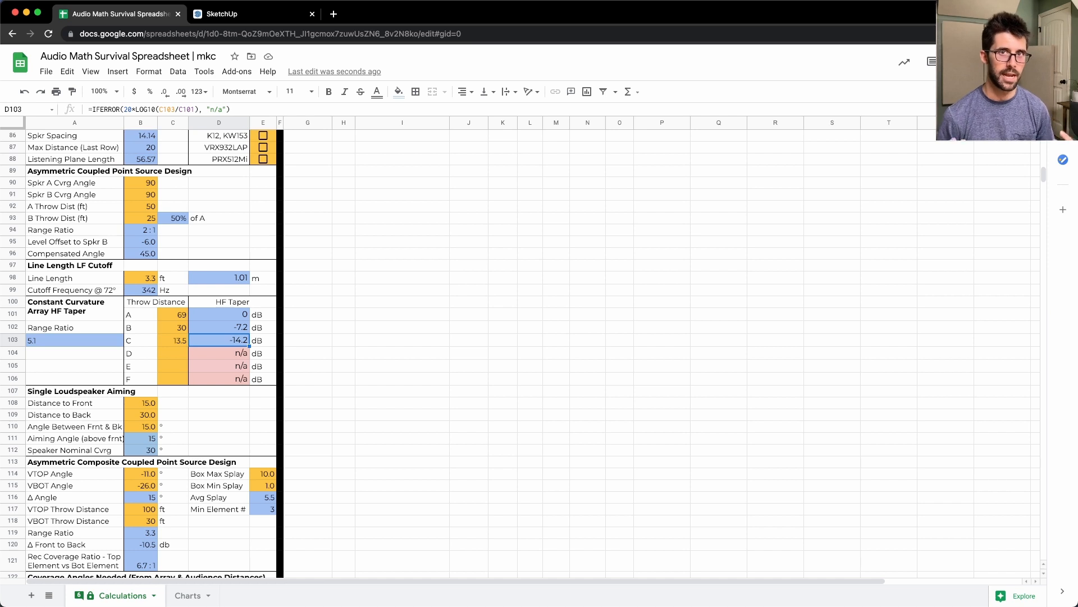
pyautogui.press('Left')
pyautogui.press('Up')
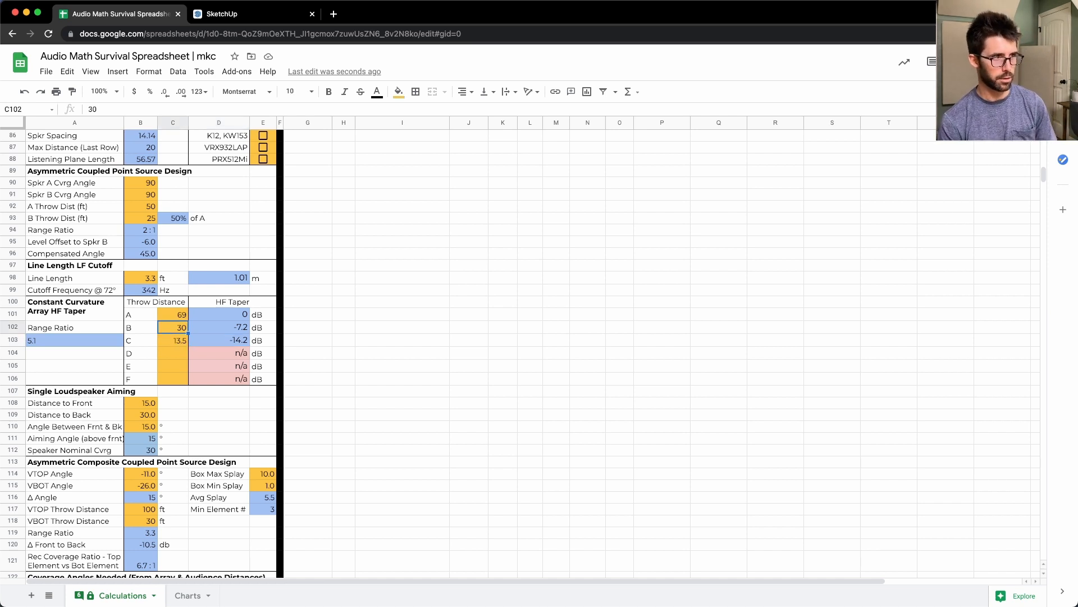
pyautogui.press('Right')
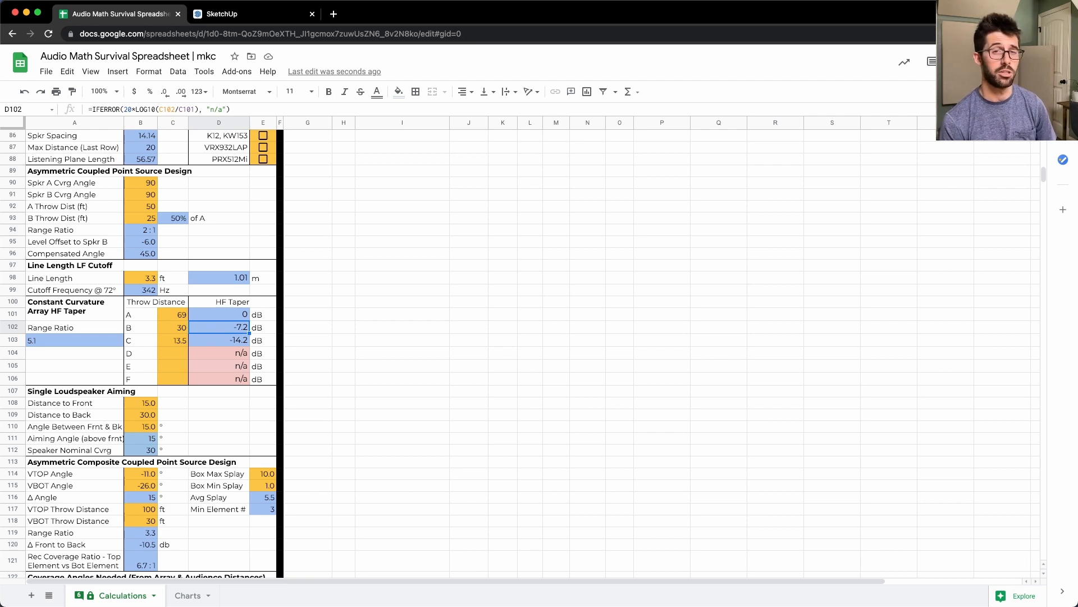
# - Switch to JBL Line Array Calculator II and plot the SPL attenuation at 200 Hz instead of 4000 Hz
pyautogui.hotkey('ctrl', 'Up')
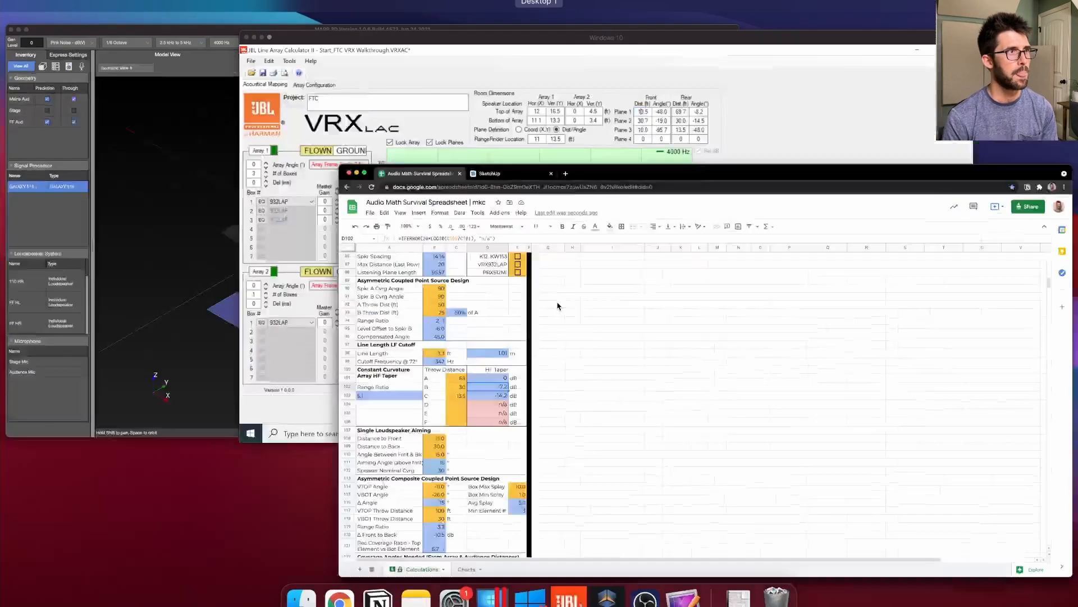
pyautogui.click(573, 224)
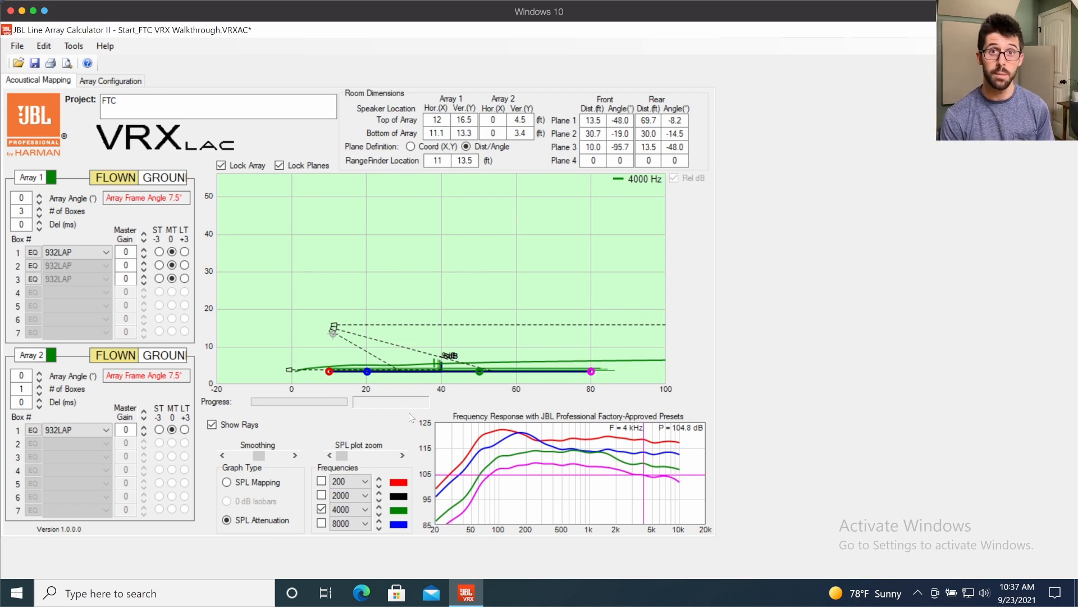
pyautogui.click(322, 481)
pyautogui.click(321, 509)
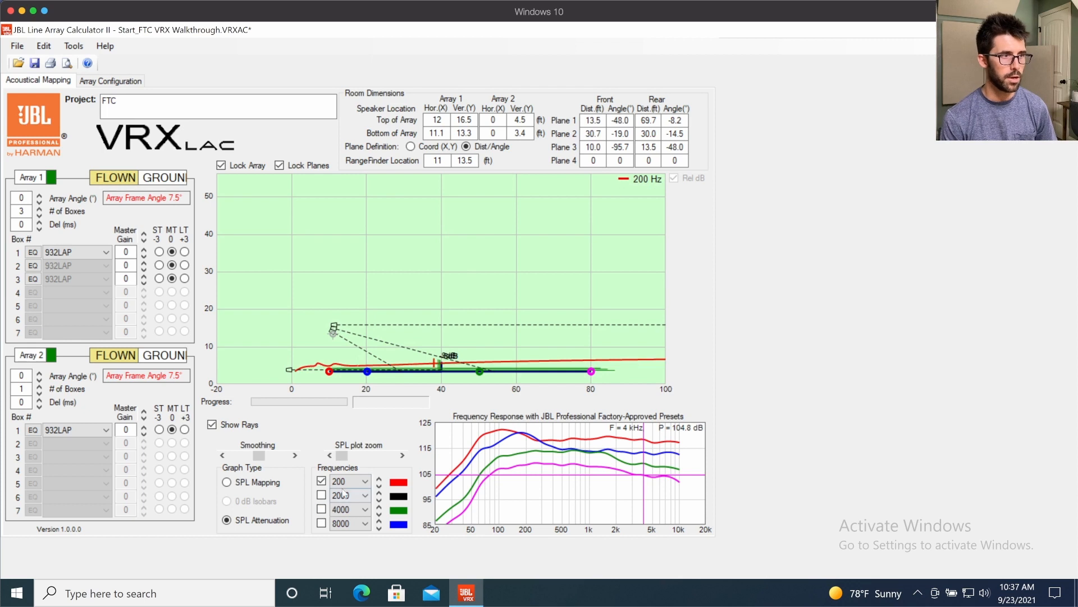
# - Display the SPL mapping at 200 Hz and box the array area, front audience, and low- and high-frequency response curves with temporary marks
pyautogui.click(267, 486)
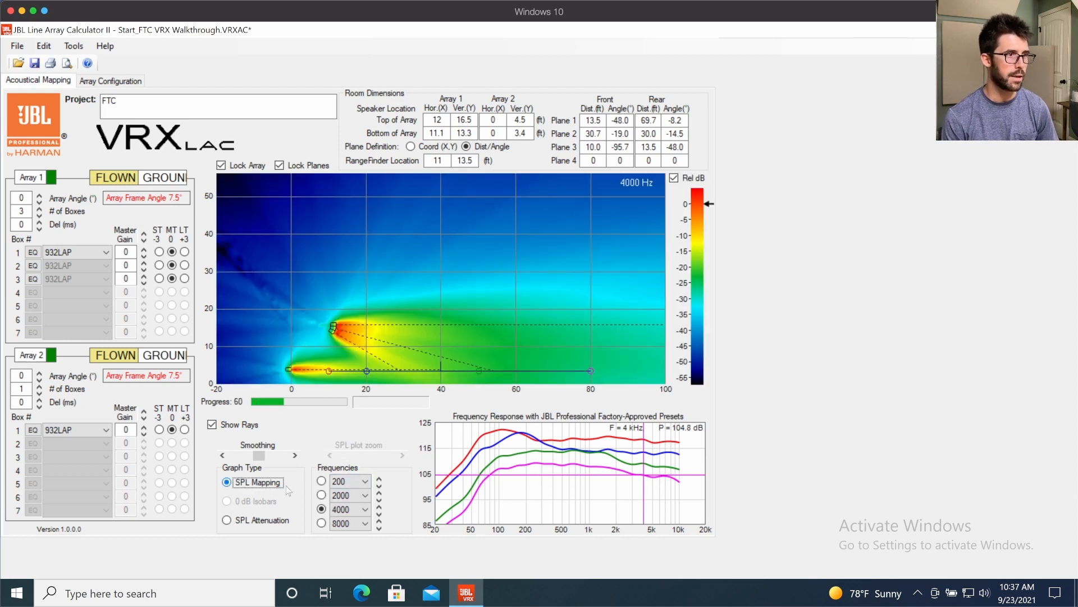
pyautogui.click(322, 482)
pyautogui.moveTo(300, 296); pyautogui.dragTo(392, 362)
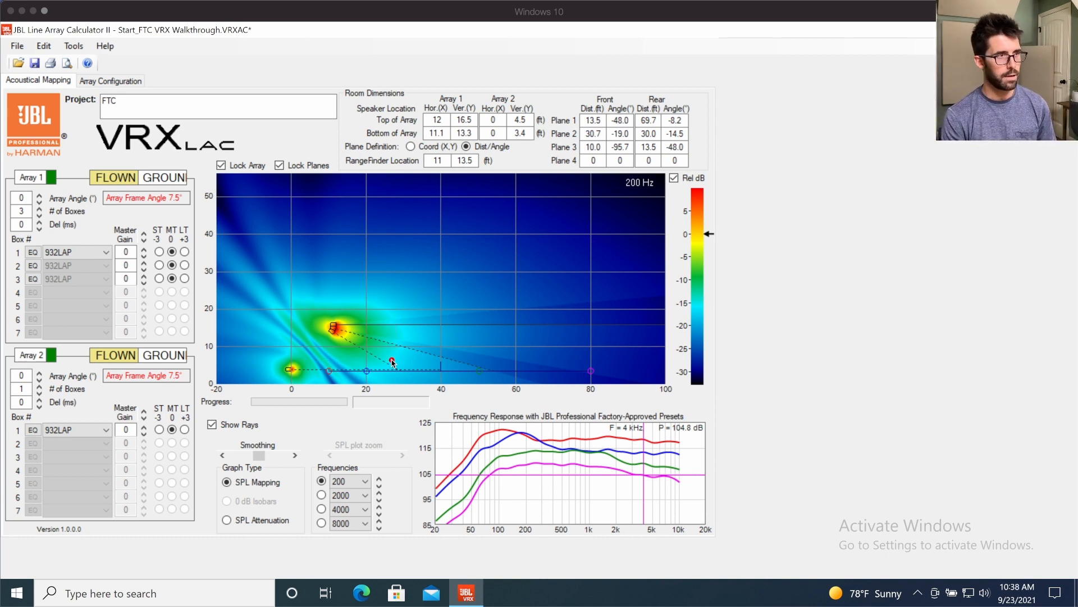
pyautogui.moveTo(446, 414); pyautogui.dragTo(575, 466)
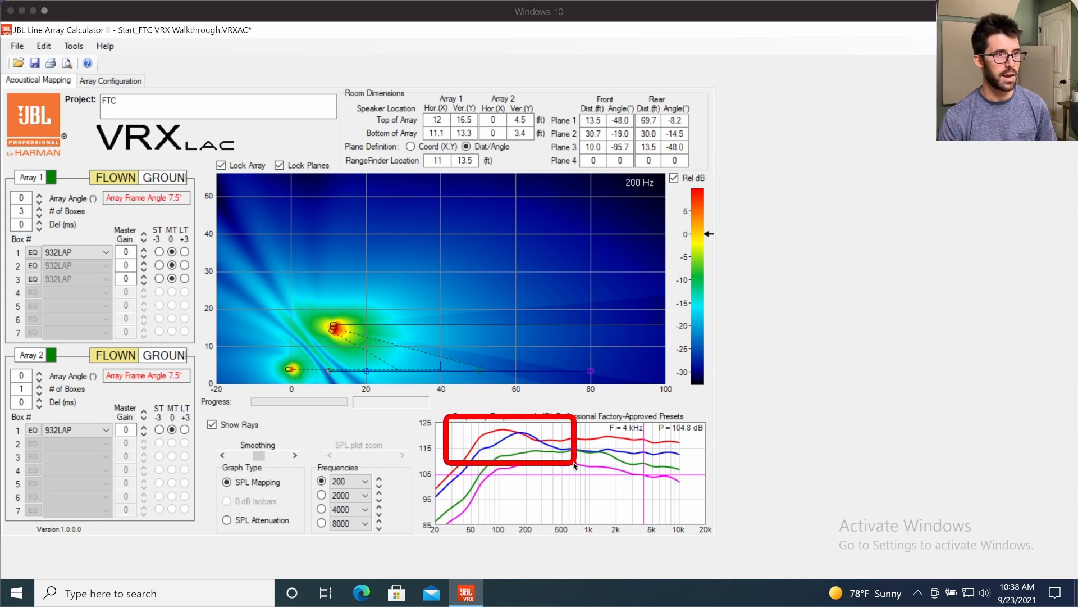
pyautogui.moveTo(310, 356)
pyautogui.mouseDown()
pyautogui.moveTo(340, 384)
pyautogui.moveTo(384, 383)
pyautogui.mouseUp()
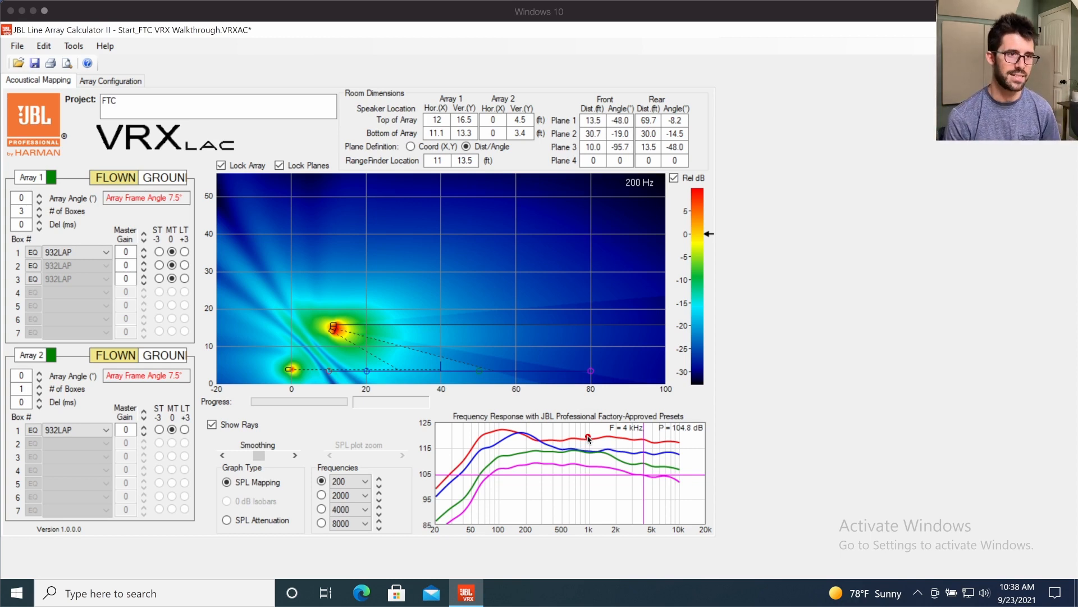
pyautogui.moveTo(586, 430); pyautogui.dragTo(684, 484)
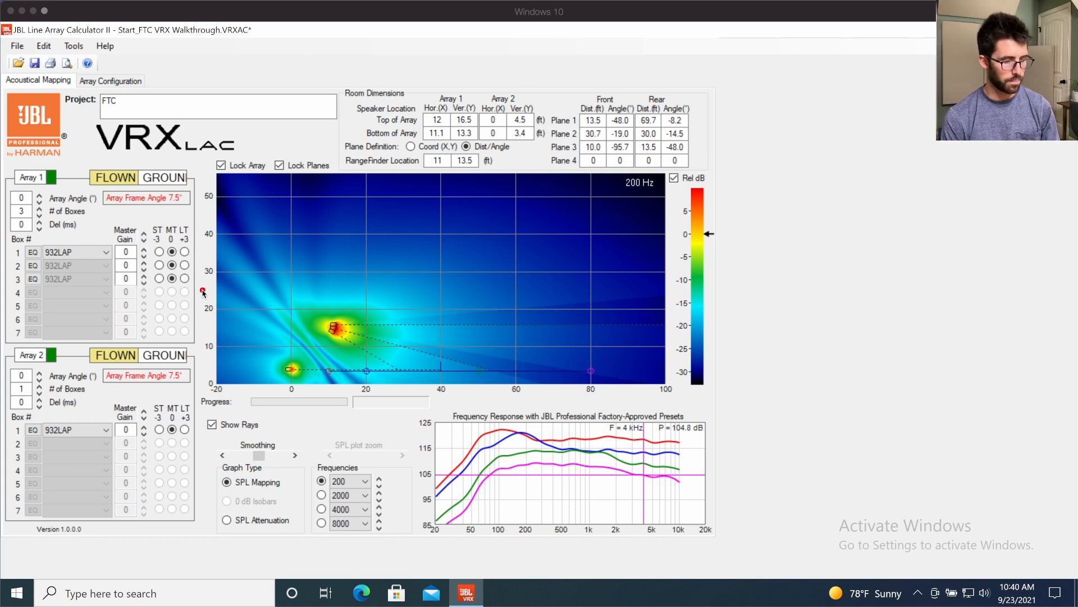
# - Display the SPL mapping at 4000 Hz, and return to the SPL attenuation graph
pyautogui.click(322, 509)
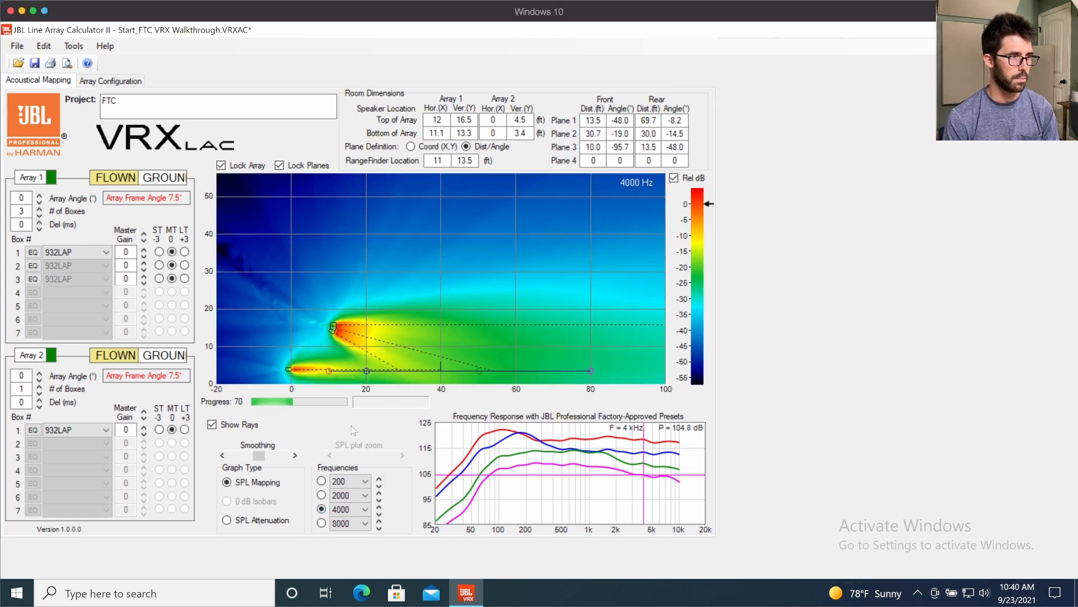
pyautogui.click(249, 521)
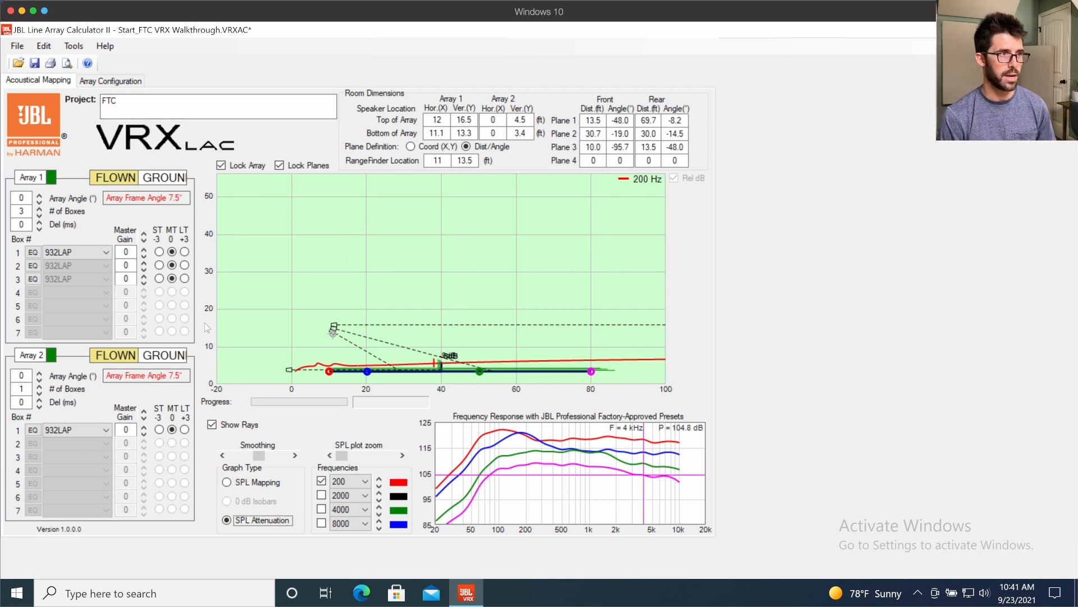
# - Read the 4 kHz level on the red and magenta frequency response curves
pyautogui.click(329, 372)
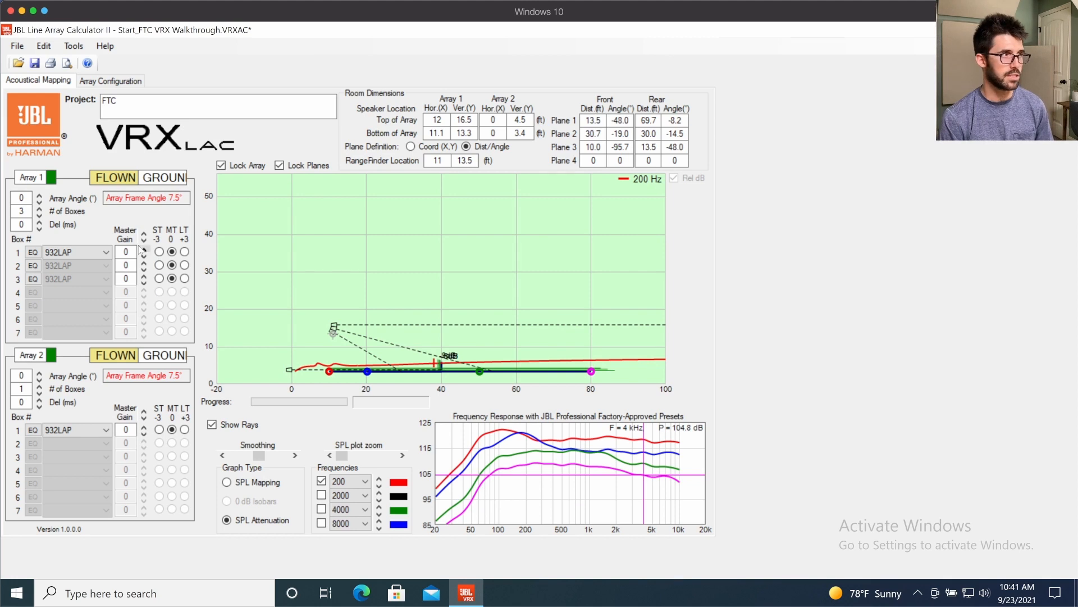
pyautogui.click(645, 442)
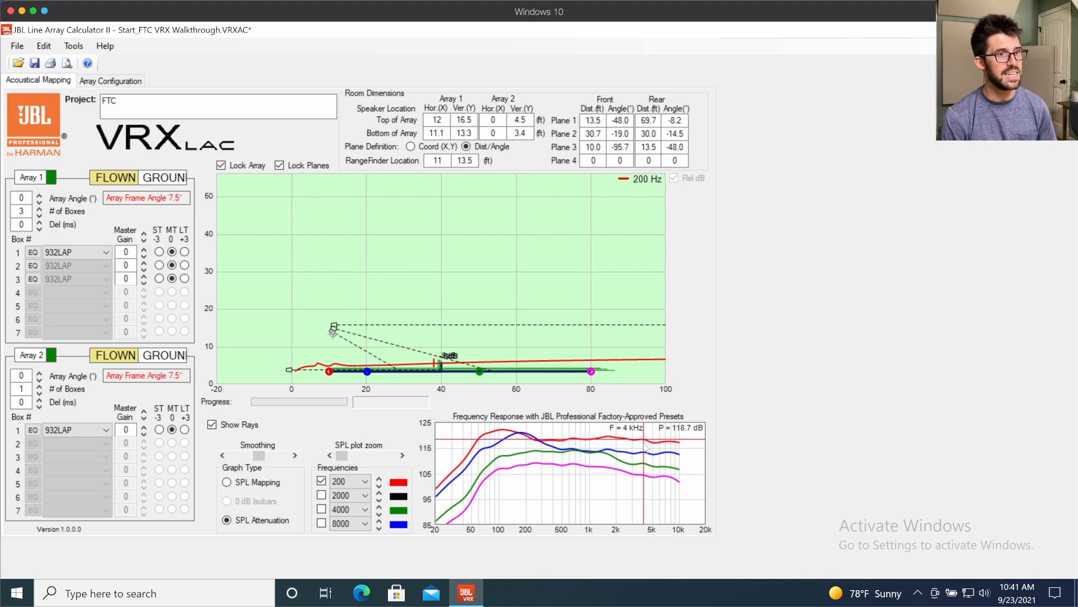
pyautogui.click(645, 477)
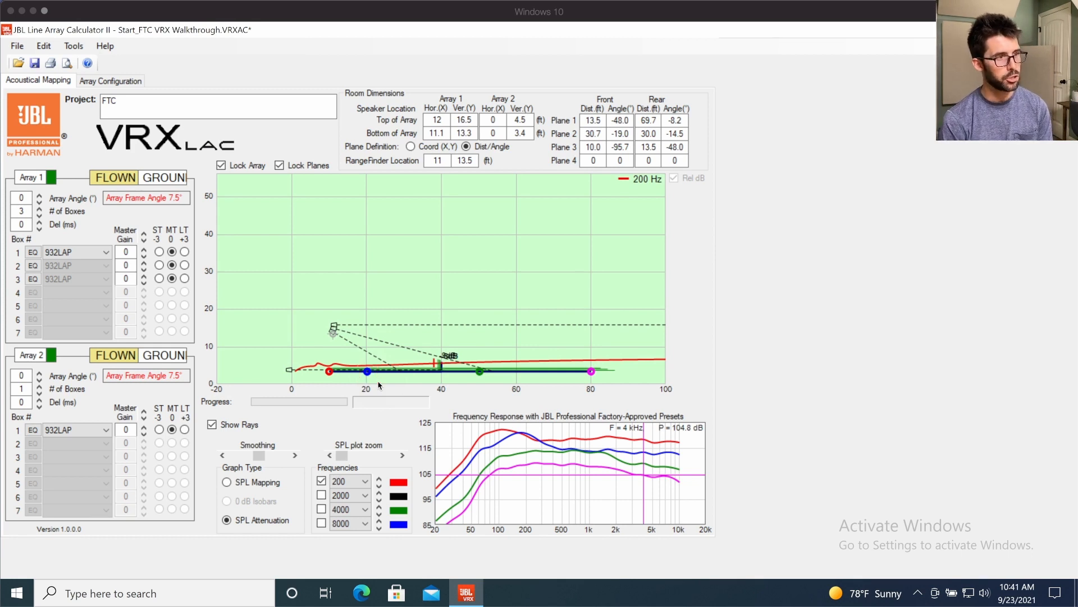
# - Draw a temporary arrow from the bottom of the flown array to the 20 ft audience point
pyautogui.press('Escape')
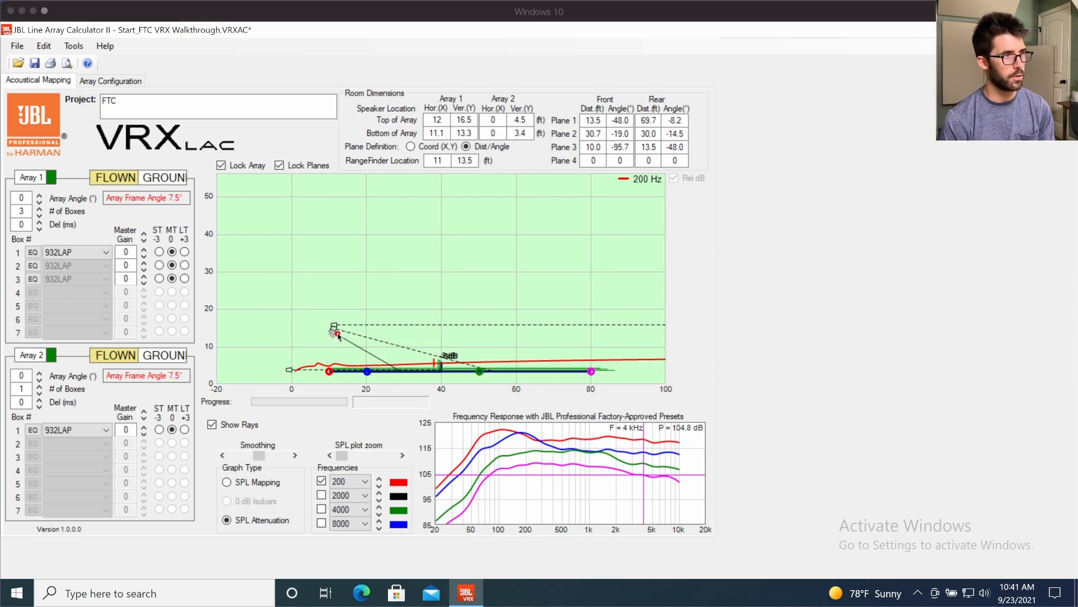
pyautogui.moveTo(336, 335); pyautogui.dragTo(364, 369)
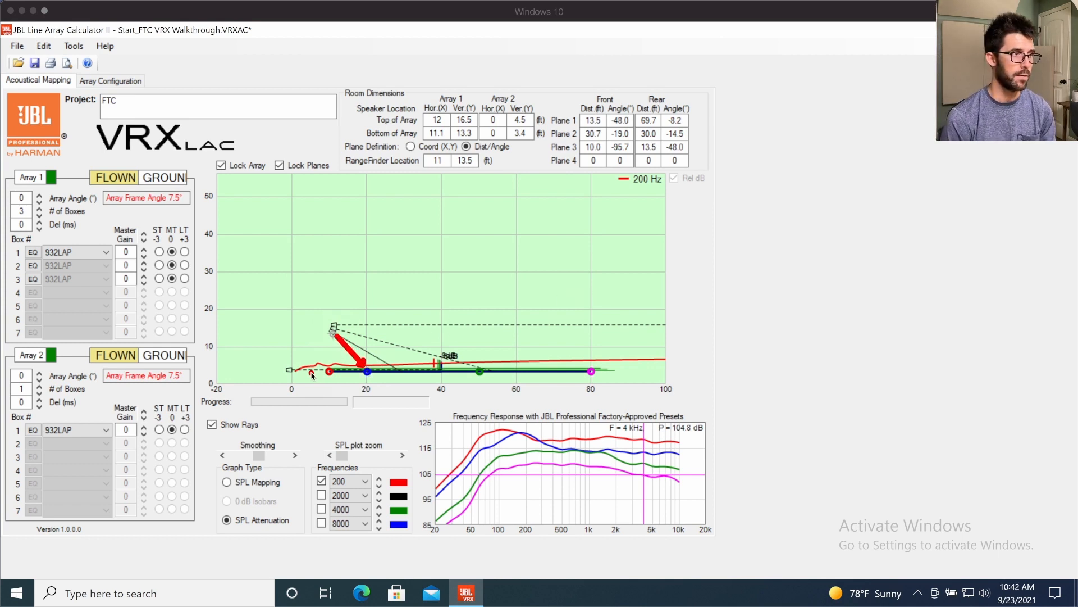
# - Draw a temporary mark from the Array 2 speaker toward the 20 ft audience point, and clear the marks
pyautogui.moveTo(292, 369); pyautogui.dragTo(357, 372)
pyautogui.press('Escape')
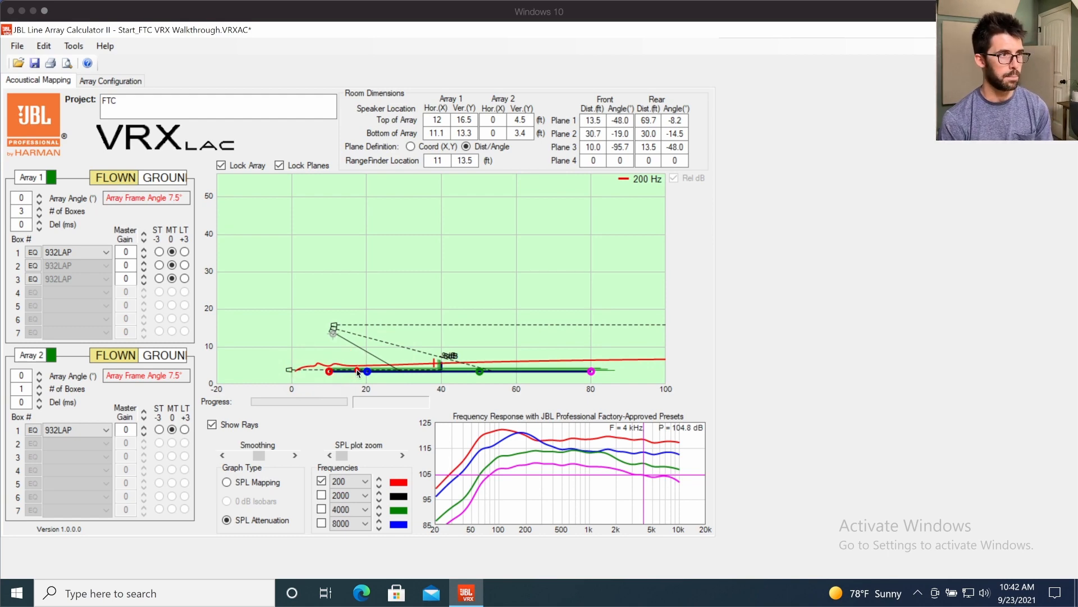
# - Switch to the Audio Math Survival Spreadsheet and examine the Wavelength section's period conversion for the 13.5 ft distance
pyautogui.press('super+Tab')
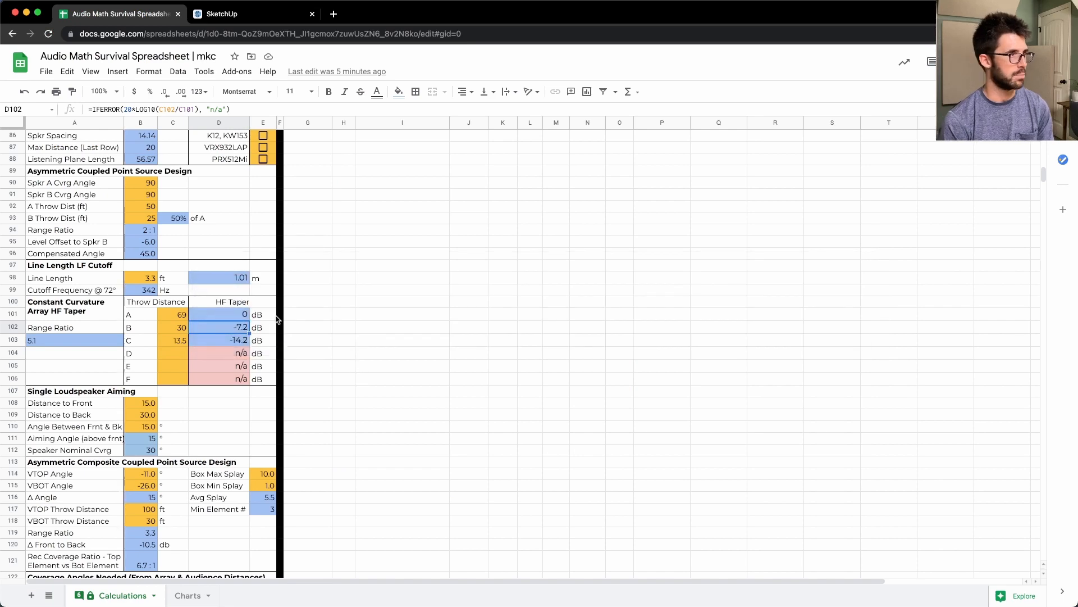
pyautogui.scroll(-2, 225, 281)
pyautogui.scroll(10, 168, 281)
pyautogui.click(144, 255)
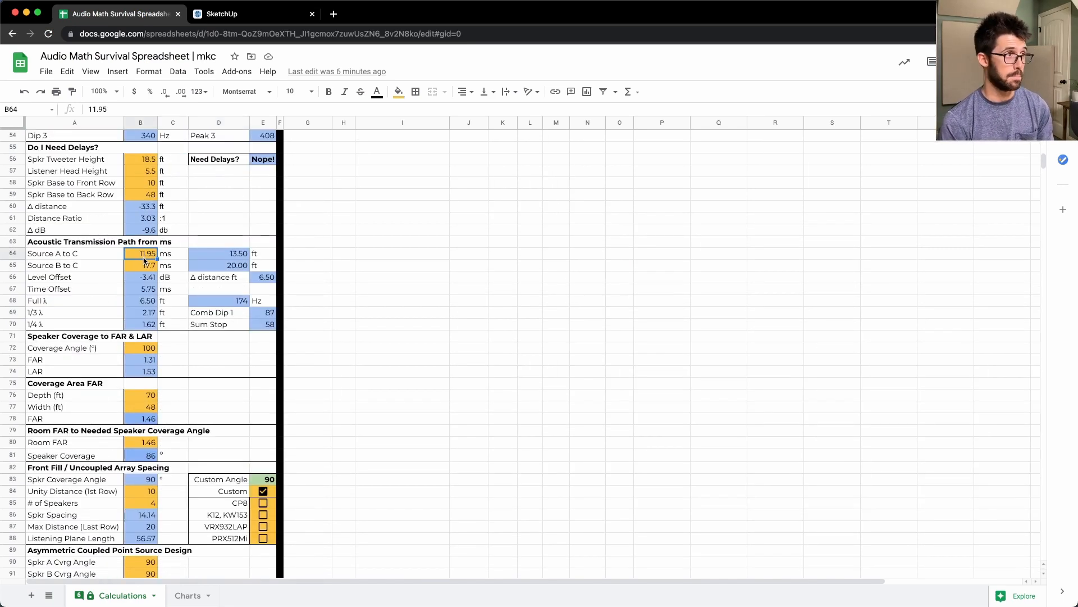
pyautogui.scroll(15, 143, 264)
pyautogui.scroll(-3, 138, 289)
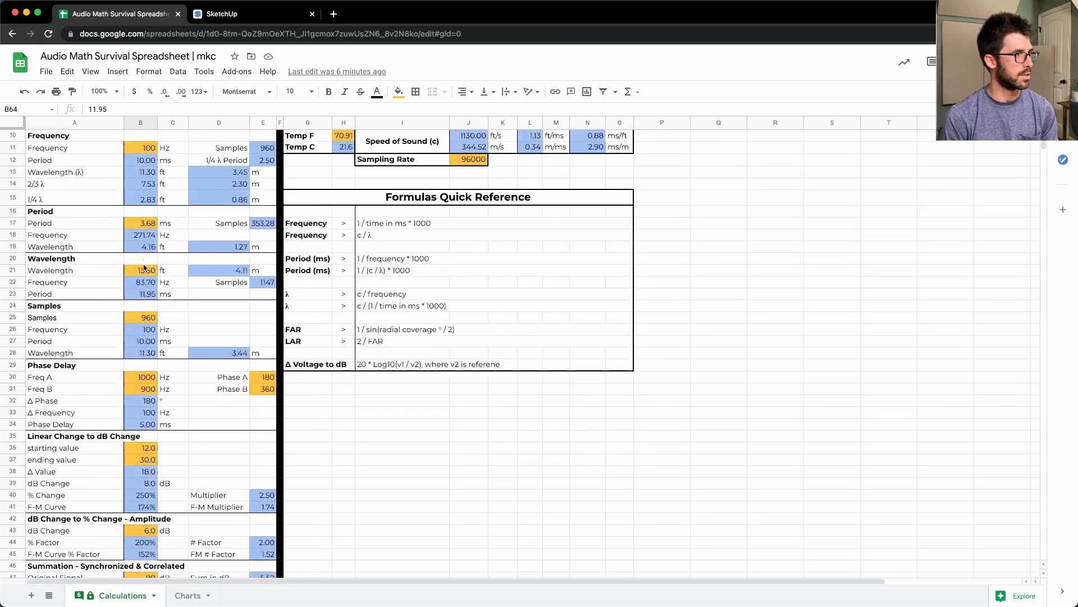
pyautogui.click(137, 270)
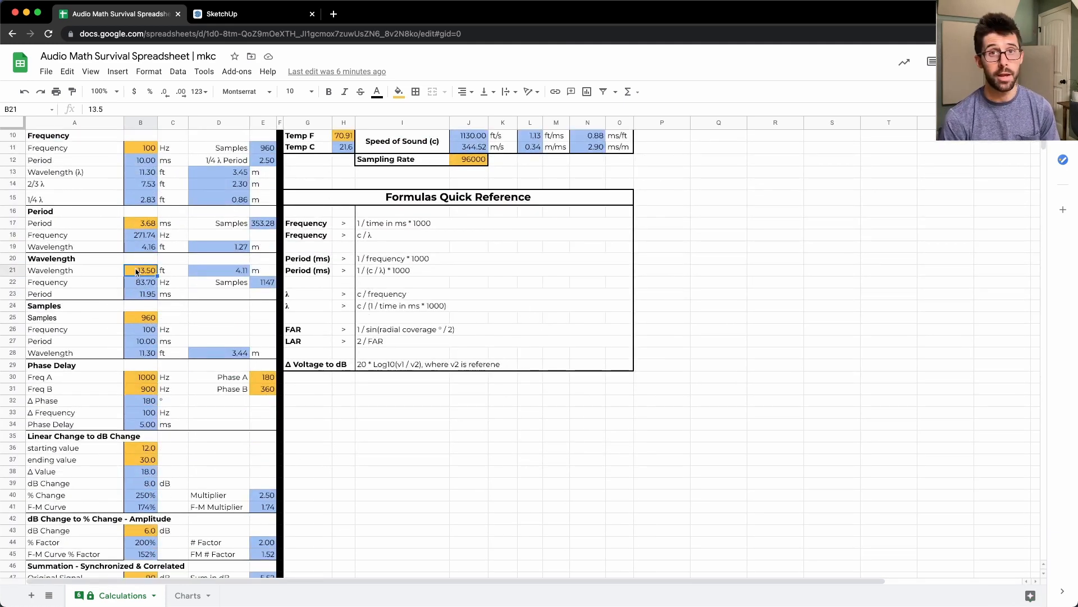
pyautogui.press('Down')
pyautogui.press('Down')
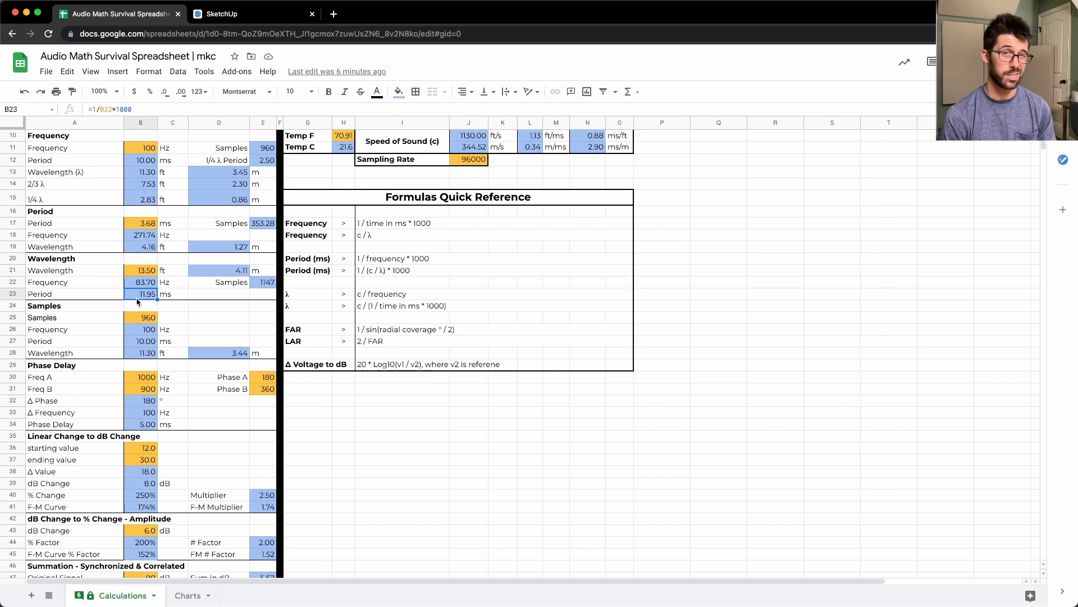
# - Examine the level offset and time offset in the Acoustic Transmission Path section
pyautogui.scroll(-11, 138, 303)
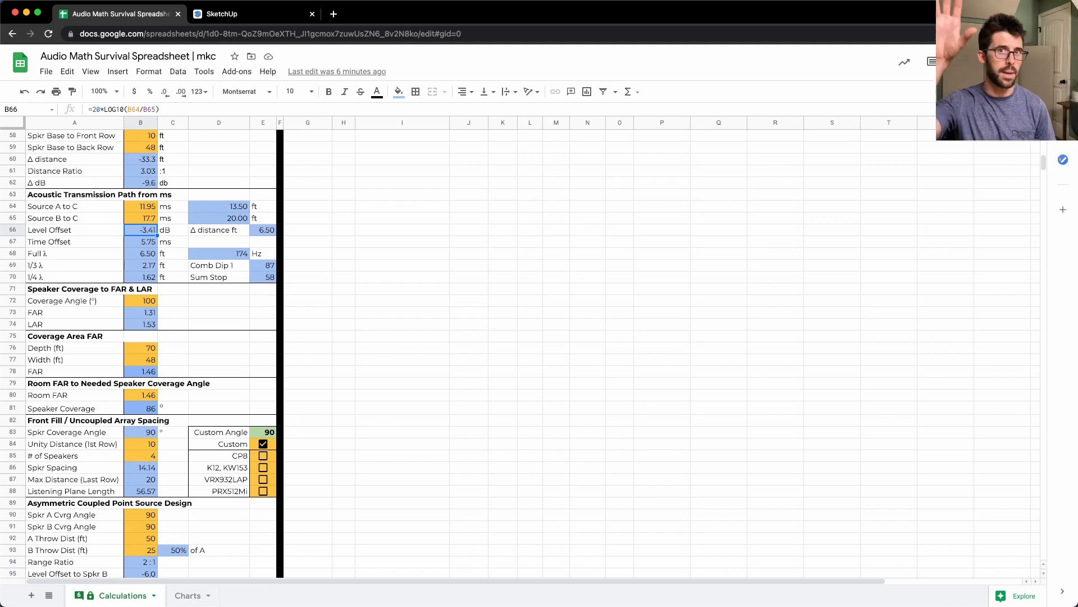
pyautogui.press('Down')
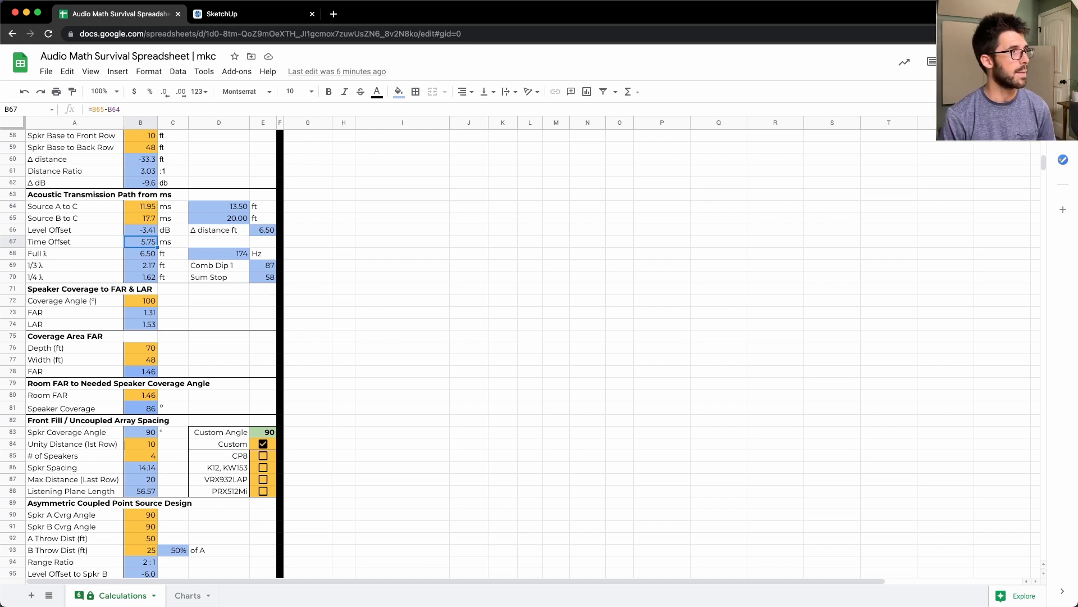
pyautogui.press('Up')
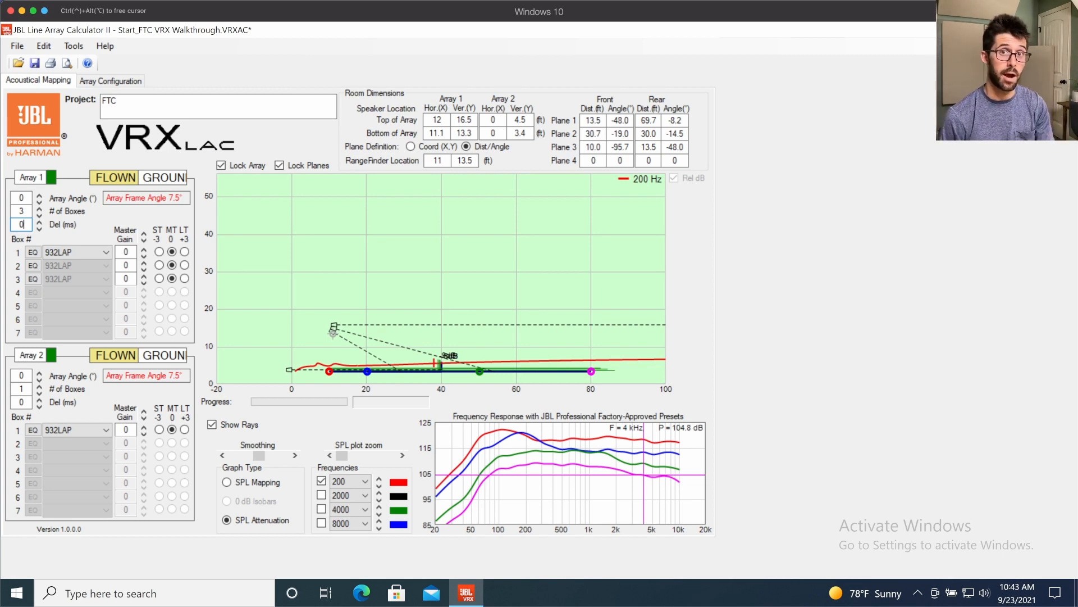
# - Back in JBL Line Array Calculator, set Array 1's delay to 5.75 ms and temporarily mark the low-frequency part of the response curves
pyautogui.press('BackSpace')
pyautogui.write('5.72')
pyautogui.press('Return')
pyautogui.hotkey('ctrl', 'alt')
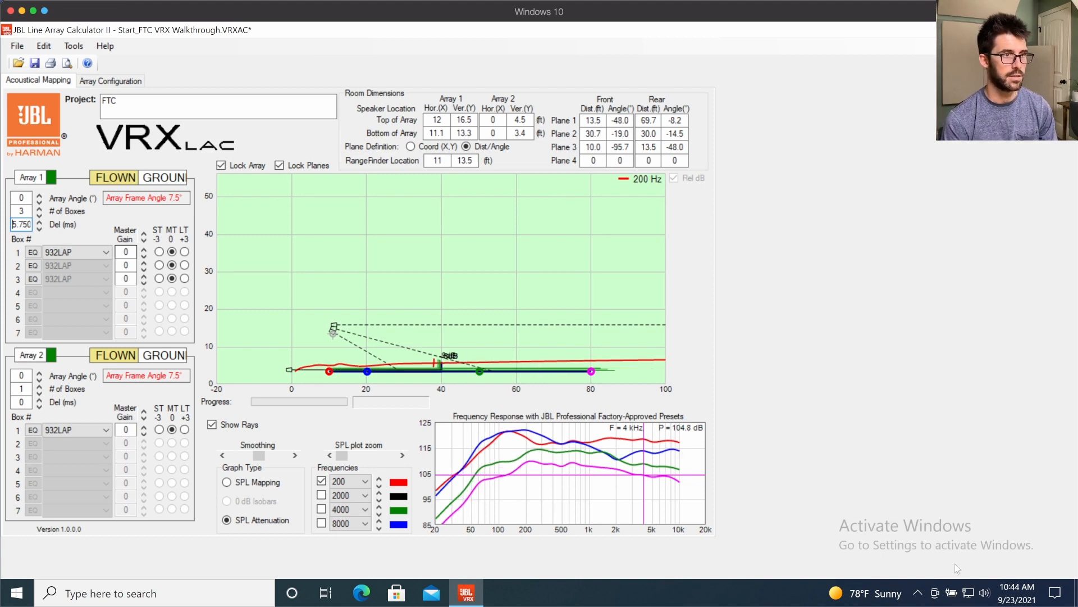
pyautogui.moveTo(467, 420)
pyautogui.mouseDown()
pyautogui.moveTo(553, 449)
pyautogui.moveTo(555, 420)
pyautogui.mouseUp()
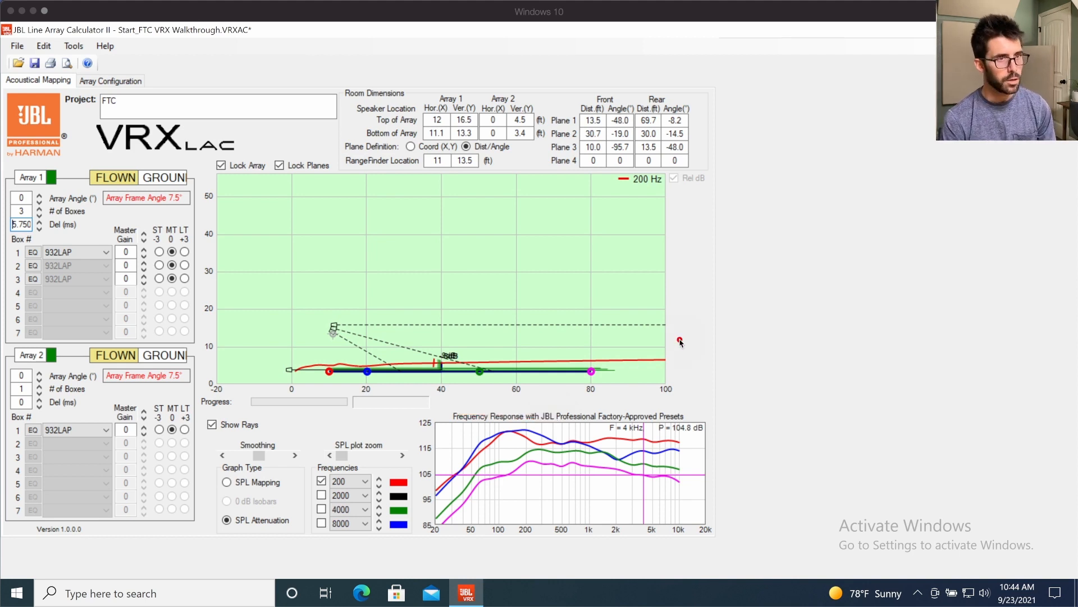
pyautogui.press('Escape')
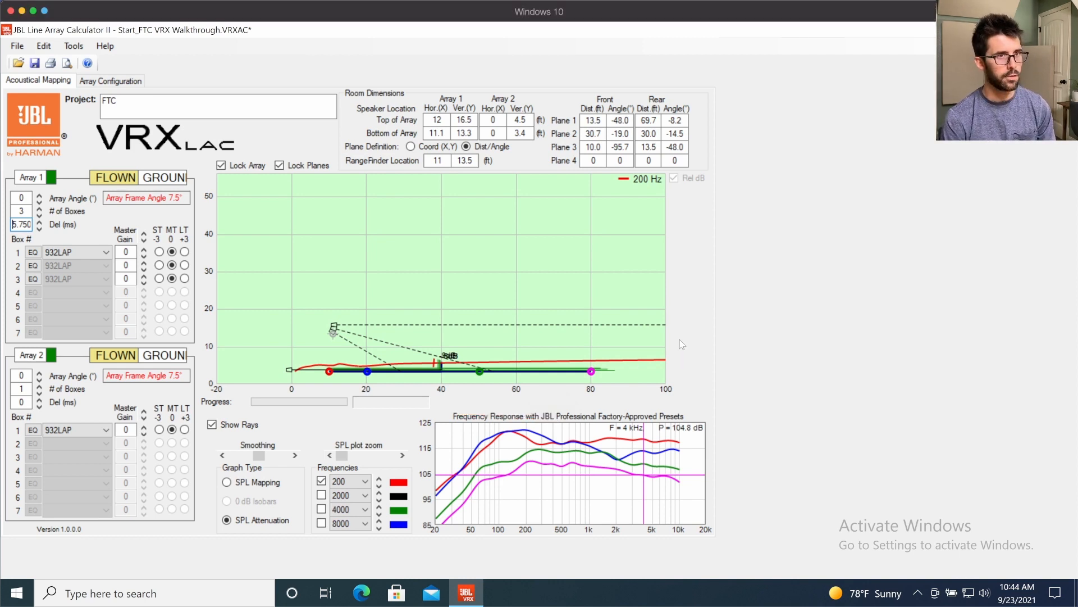
# - Turn off Array 2, box the red audience point and the high-frequency response with temporary marks, and clear them
pyautogui.click(52, 355)
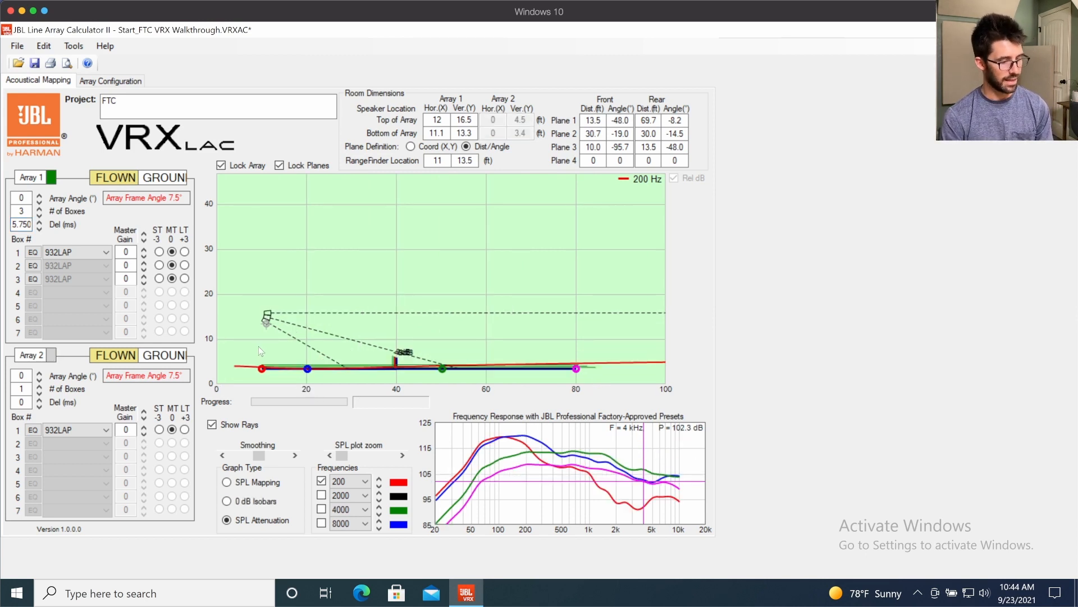
pyautogui.hotkey('ctrl', 'a')
pyautogui.moveTo(241, 342); pyautogui.dragTo(283, 389)
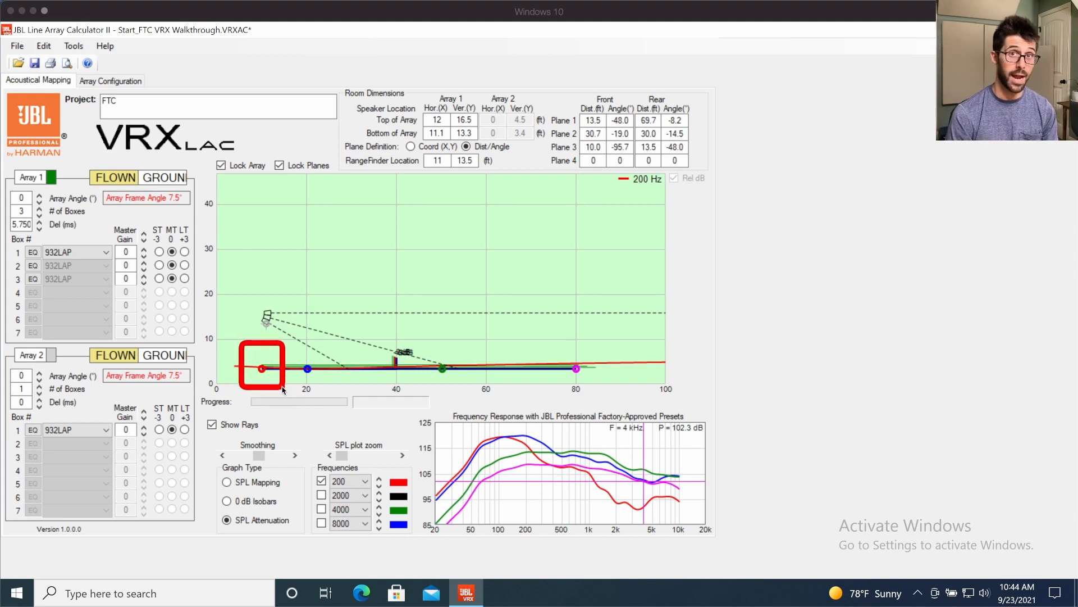
pyautogui.moveTo(582, 450); pyautogui.dragTo(690, 525)
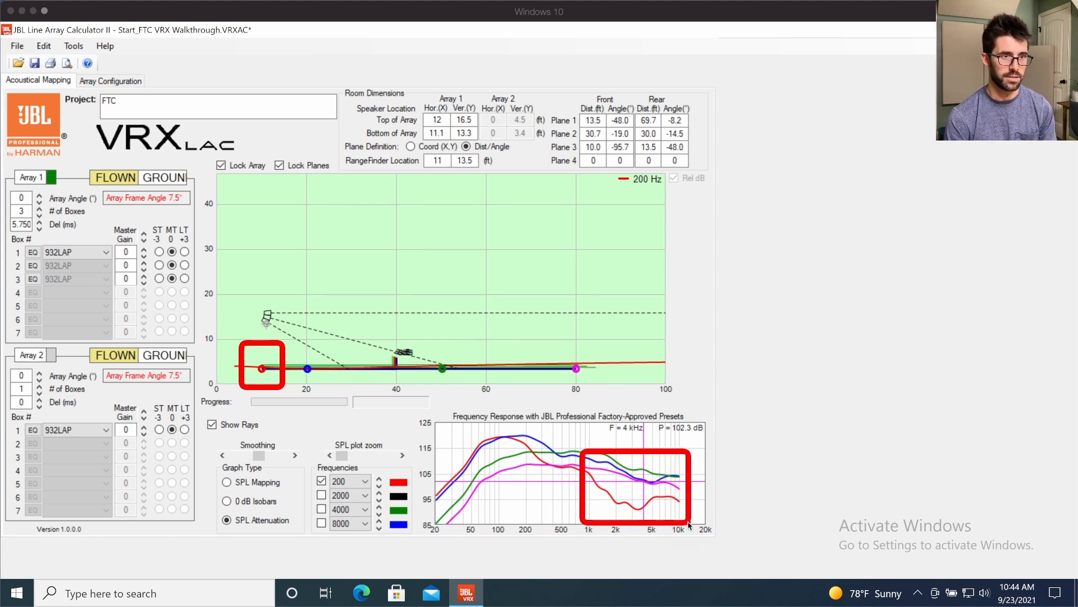
pyautogui.press('Delete')
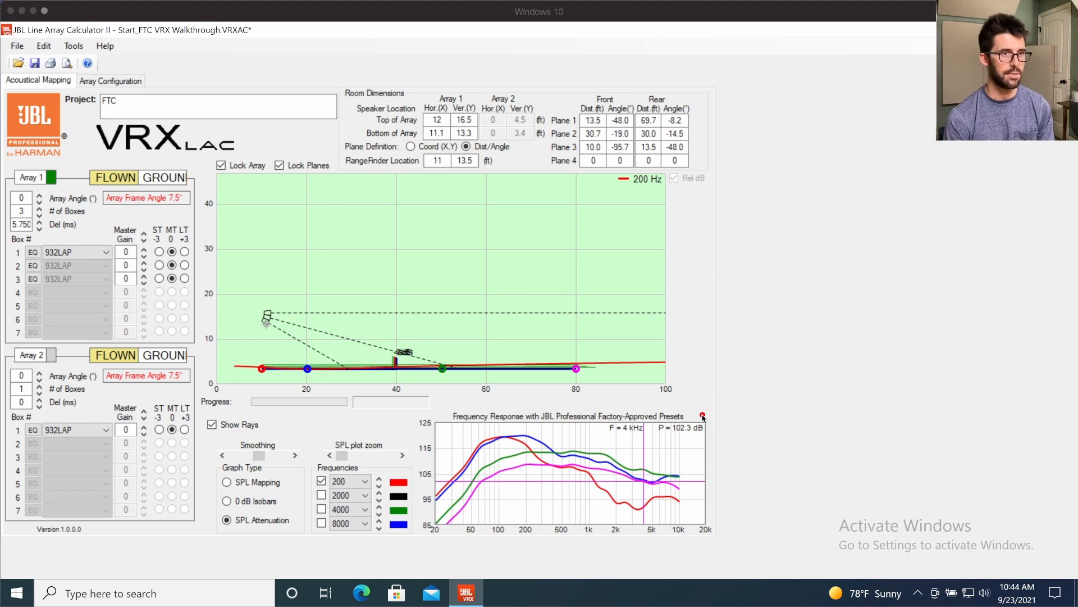
pyautogui.press('Escape')
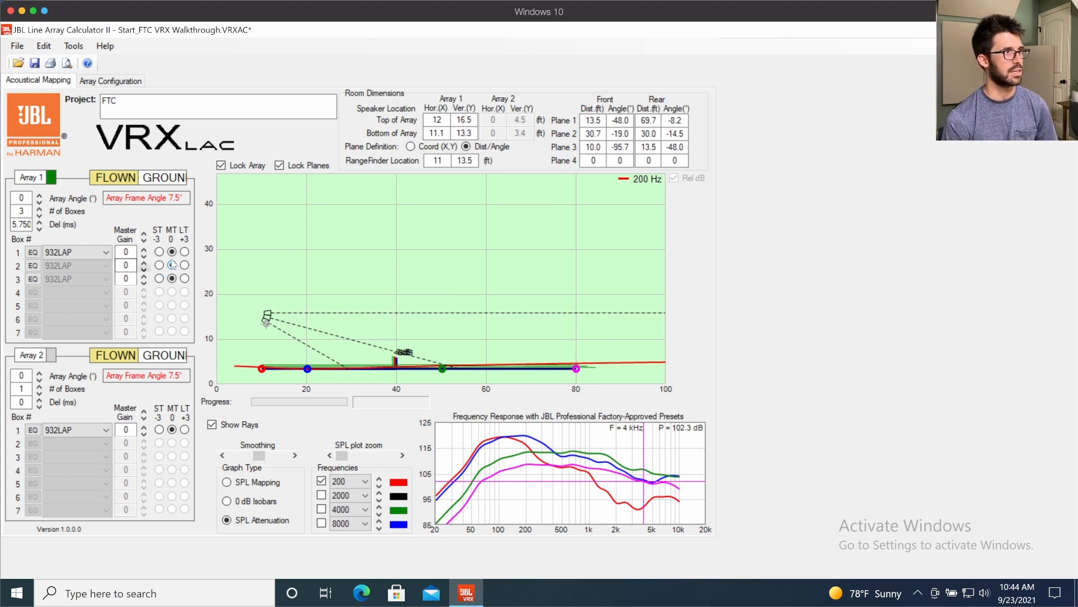
# - Set Array 1's top box to the LT +3 setting and tilt the array to an angle of -7°
pyautogui.click(184, 252)
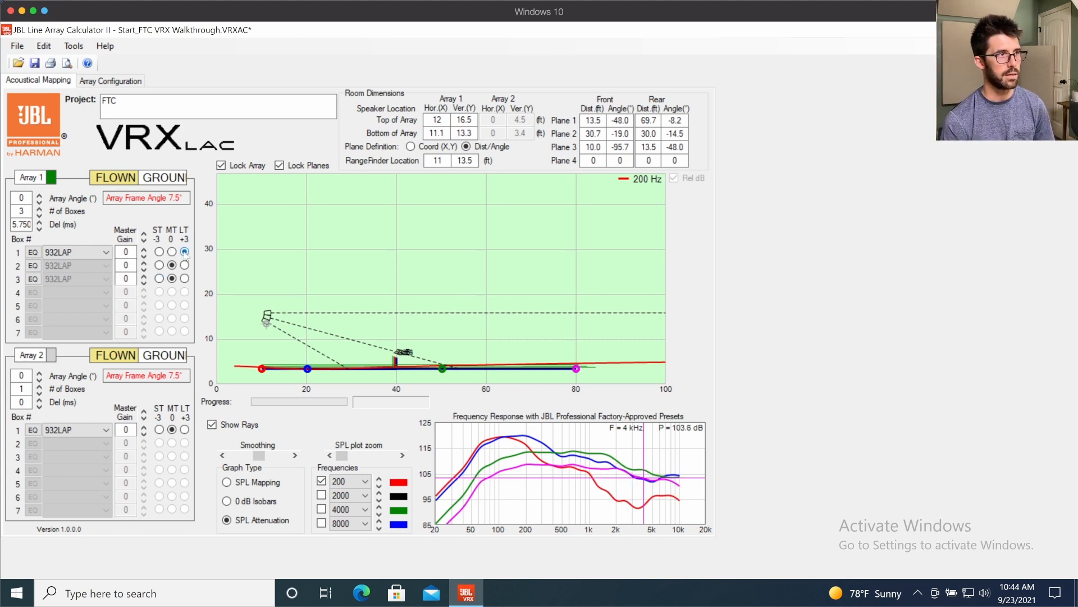
pyautogui.click(172, 252)
pyautogui.click(184, 252)
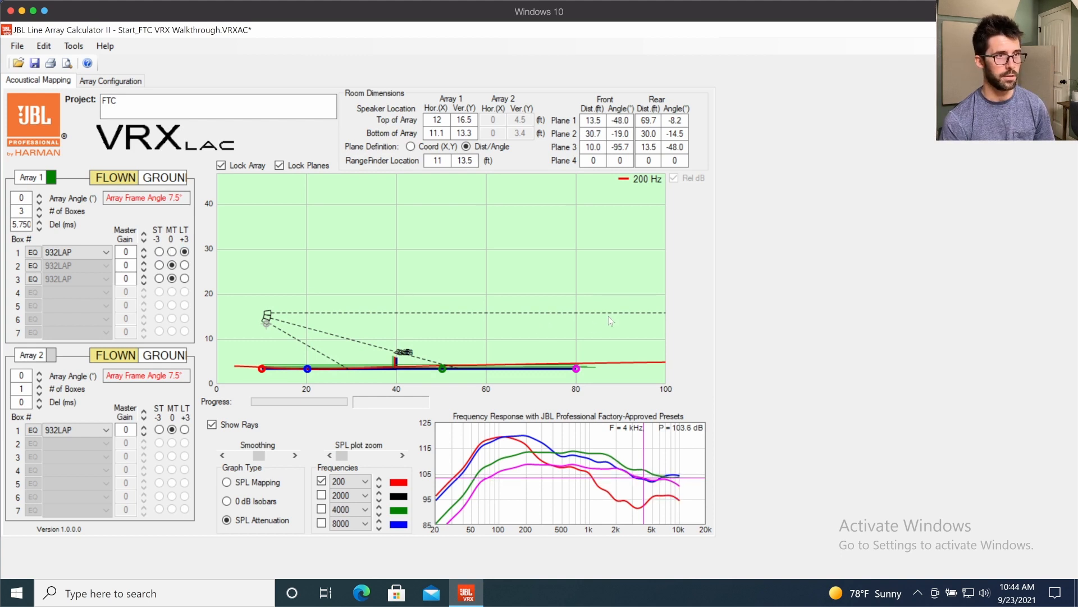
pyautogui.moveTo(612, 313); pyautogui.dragTo(611, 358)
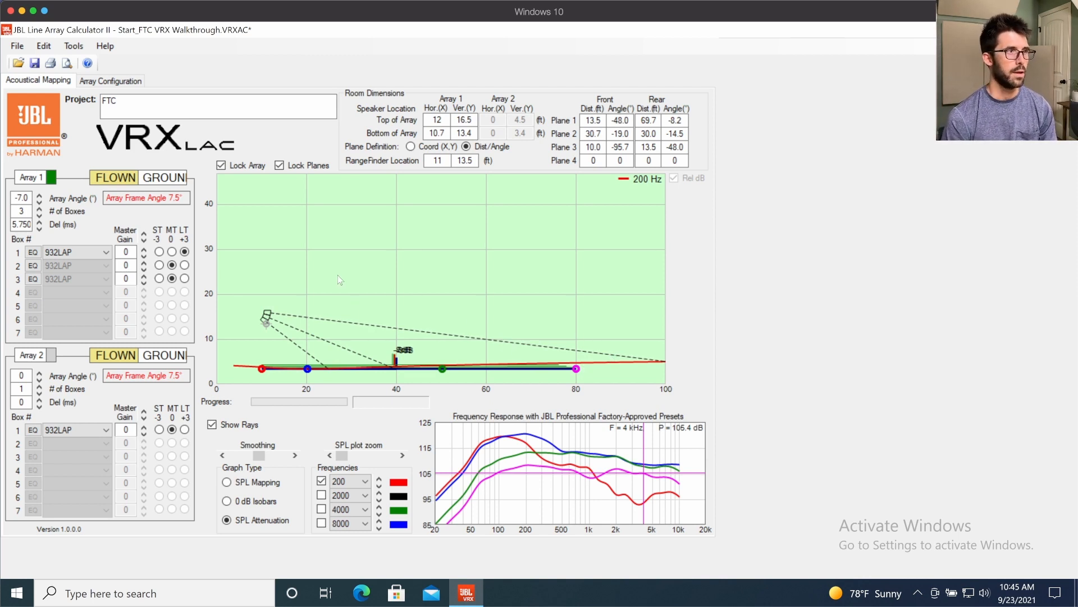
# - Examine the array configuration, box attachment point 2 on the top frame with a temporary mark, and return to the acoustical mapping
pyautogui.click(110, 80)
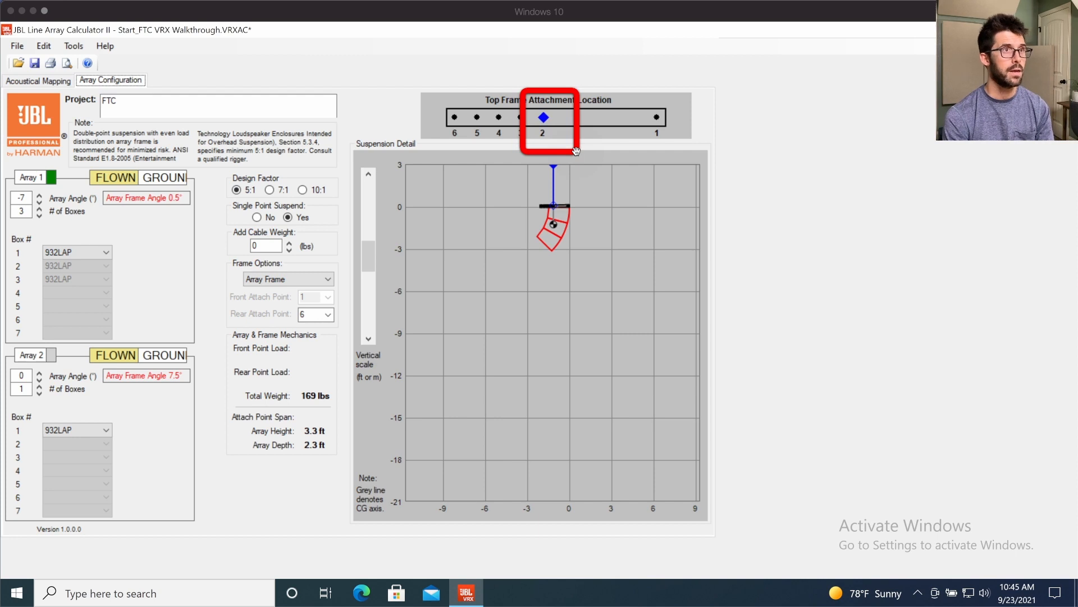
pyautogui.press('Delete')
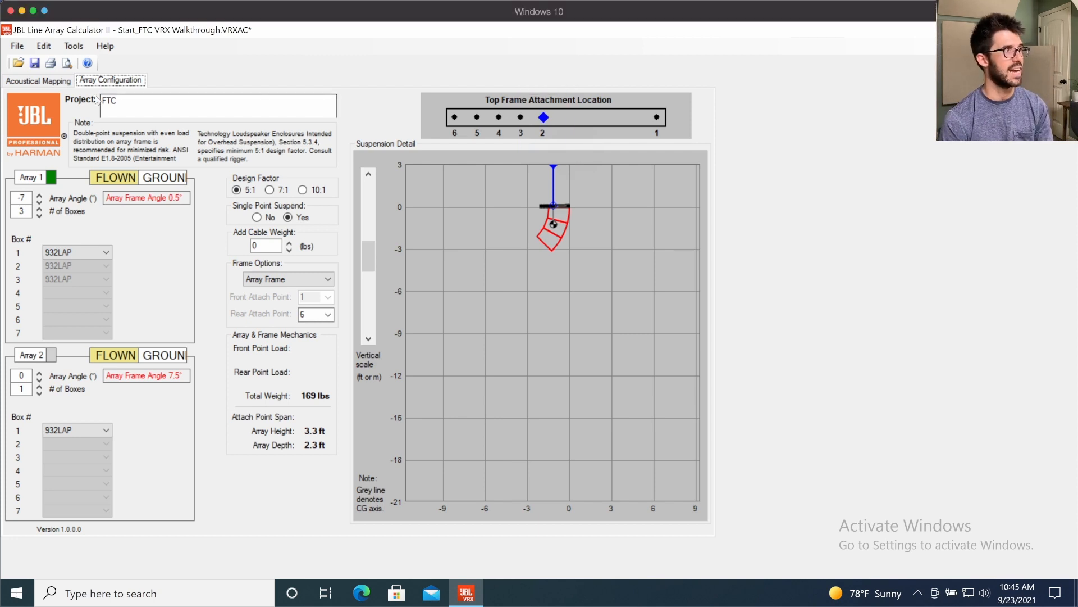
pyautogui.click(61, 84)
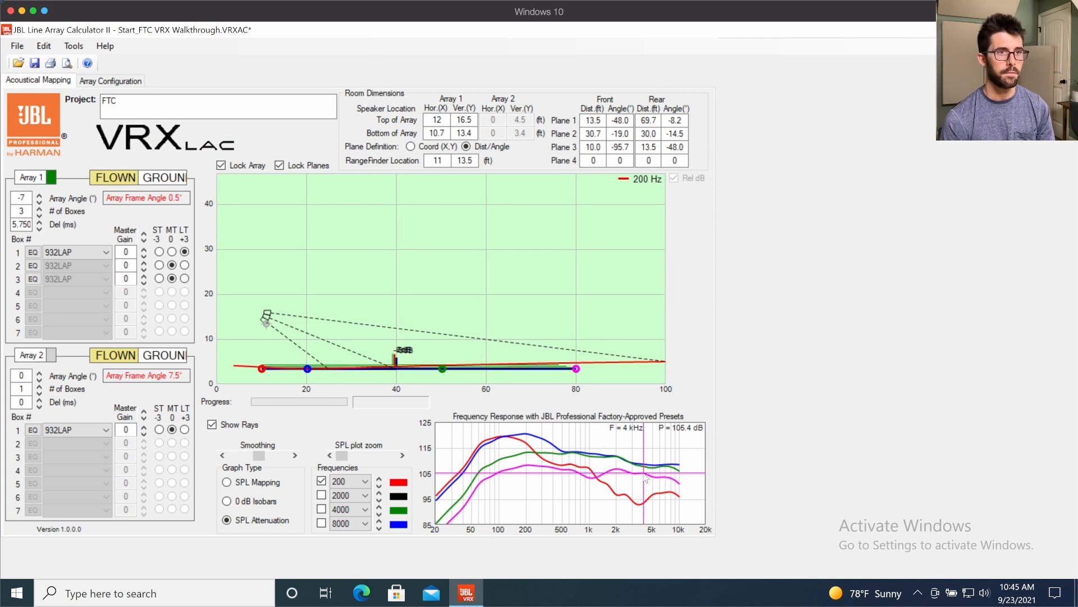
# - Read the 4 kHz level on the blue response curve and temporarily mark the high-frequency curves
pyautogui.click(647, 468)
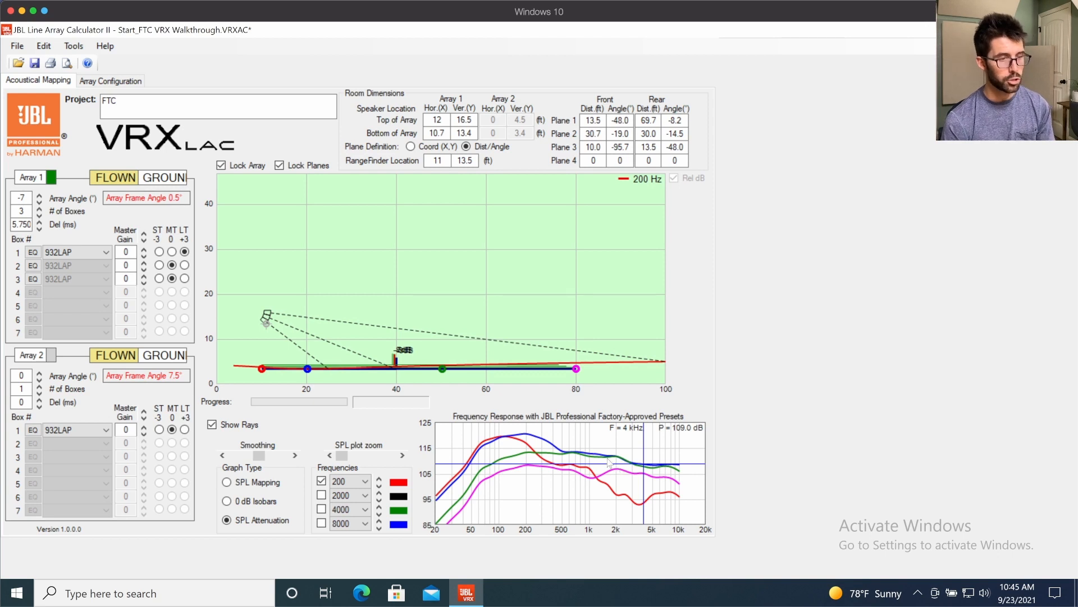
pyautogui.moveTo(589, 458); pyautogui.dragTo(680, 487)
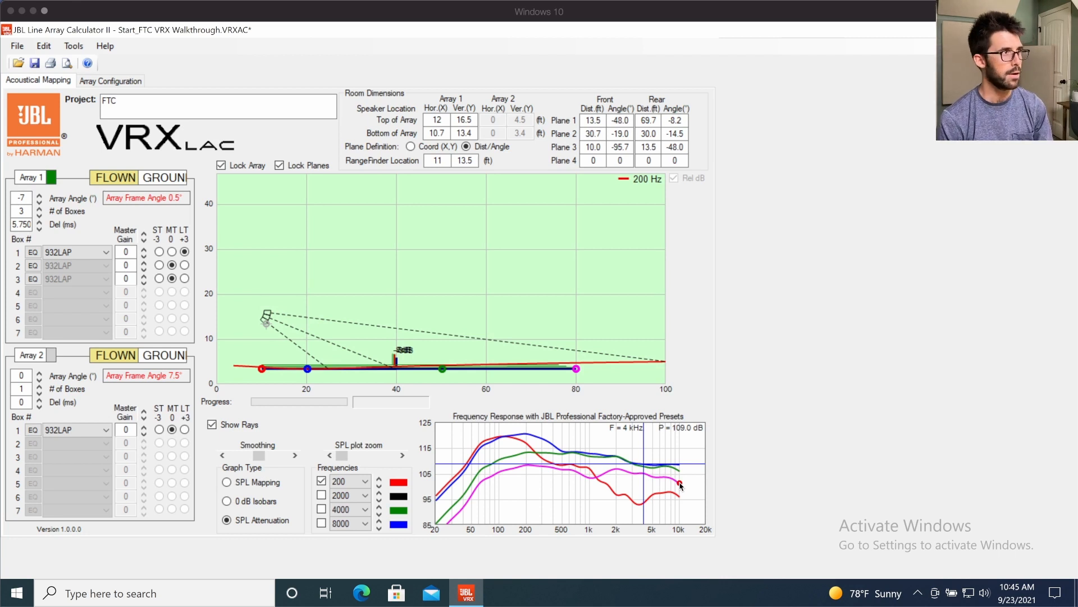
pyautogui.click(680, 485)
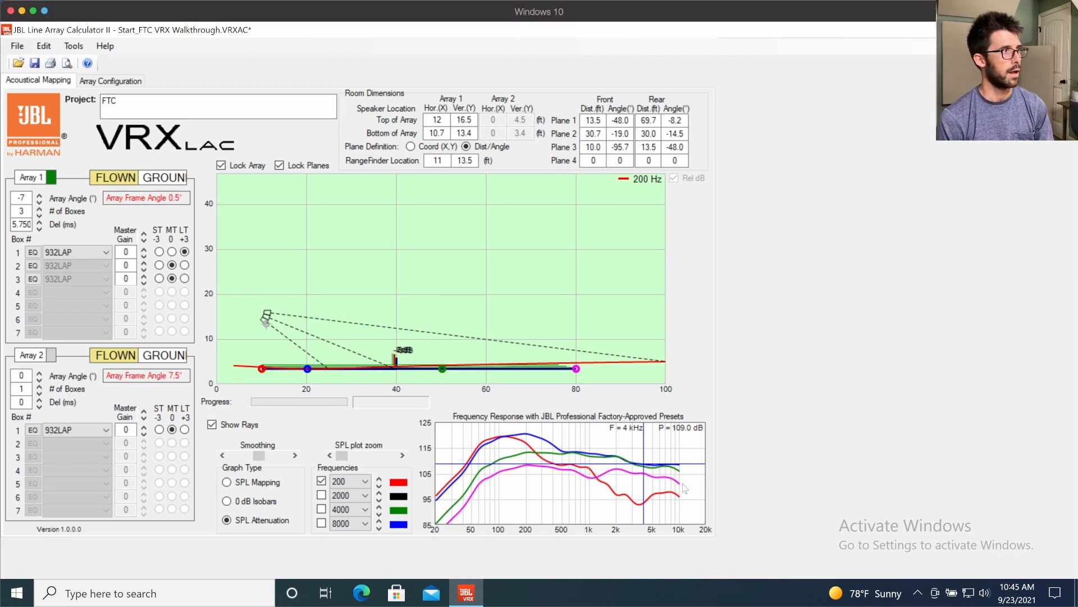
# - Try steeper Array 1 angles of -11° and -15°, checking the array configuration
pyautogui.click(40, 202)
pyautogui.click(39, 202)
pyautogui.click(40, 202)
pyautogui.click(39, 202)
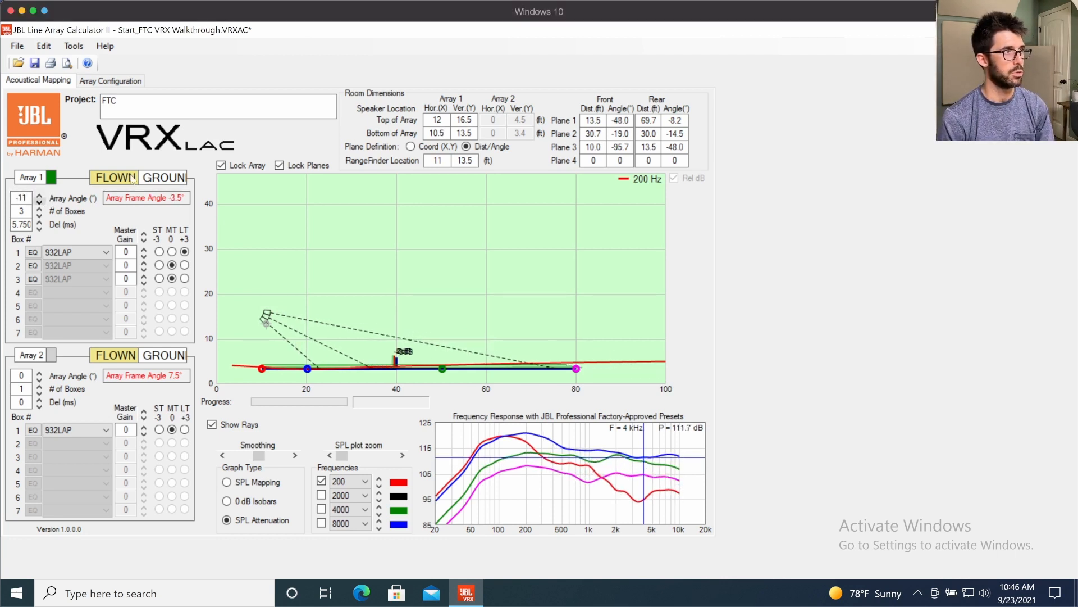
pyautogui.click(96, 81)
pyautogui.click(53, 81)
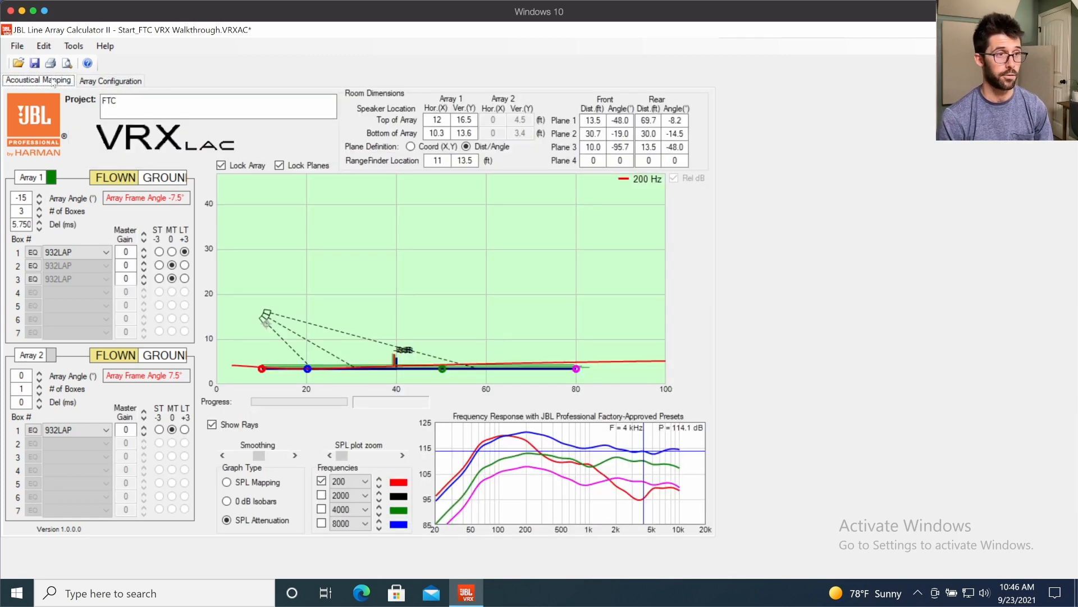
# - Compare the 4 kHz levels on the magenta and blue frequency response curves
pyautogui.click(644, 482)
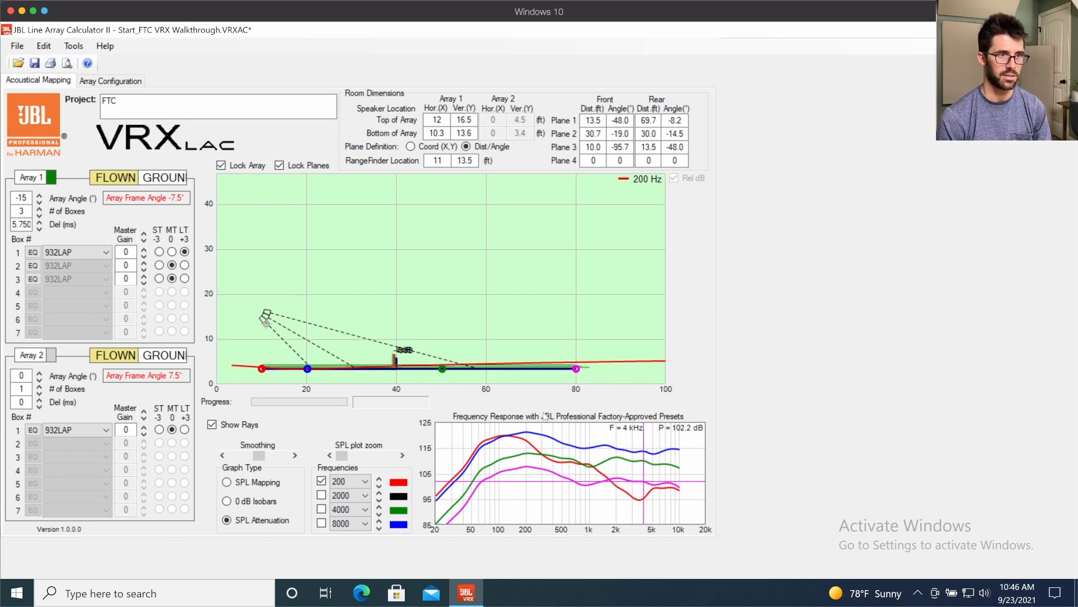
pyautogui.click(644, 449)
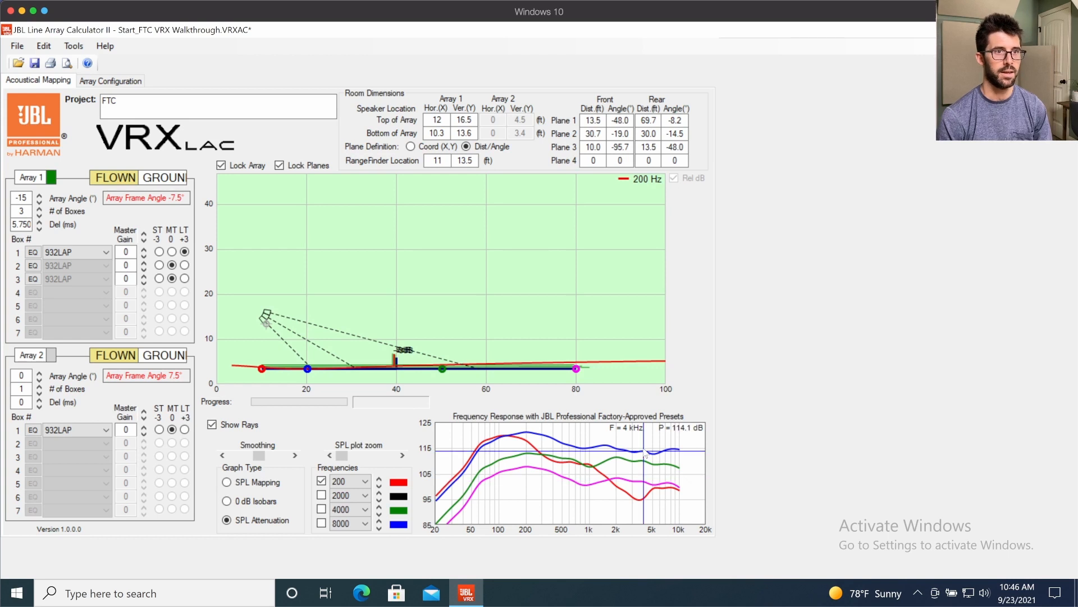
pyautogui.click(644, 482)
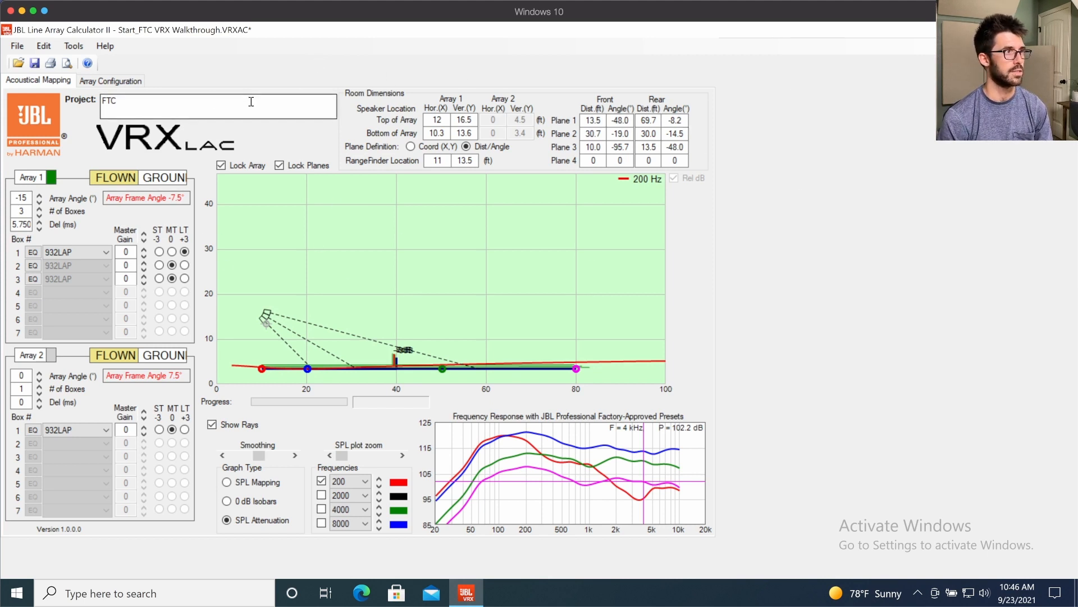
# - Try an Array 1 angle of -17°, and set the angle back to -7°
pyautogui.click(39, 201)
pyautogui.click(39, 201)
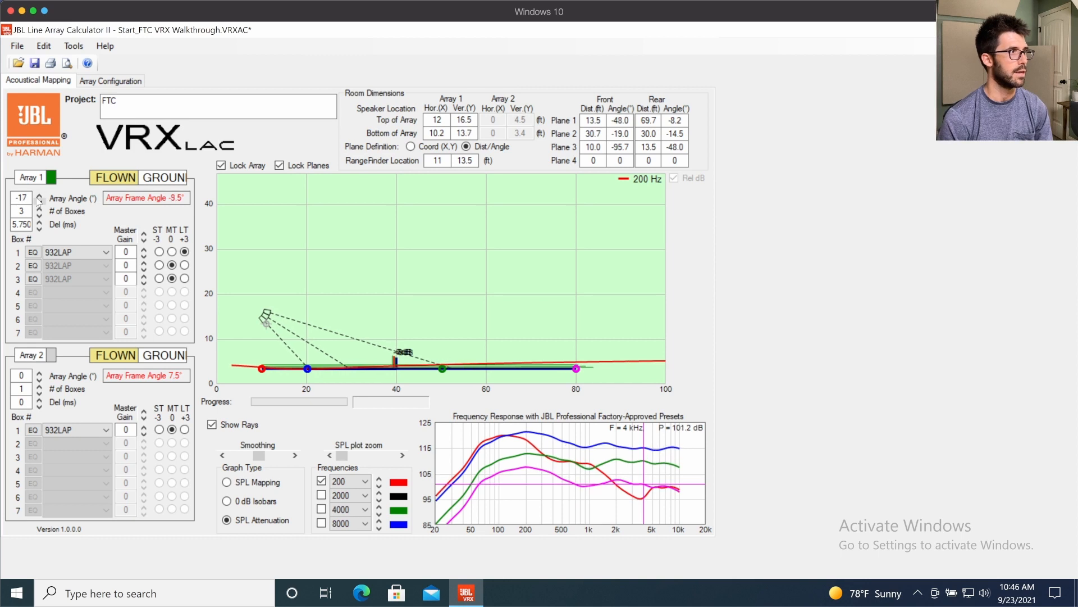
pyautogui.click(40, 195)
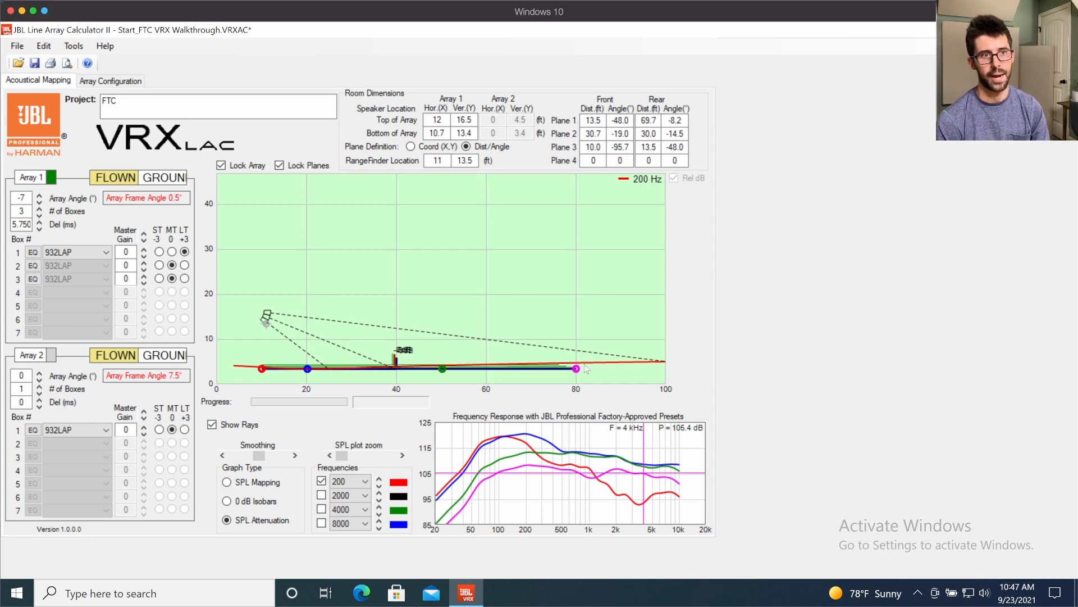
# - Turn Array 2 back on and read the 4 kHz level on the red frequency response curve
pyautogui.click(51, 355)
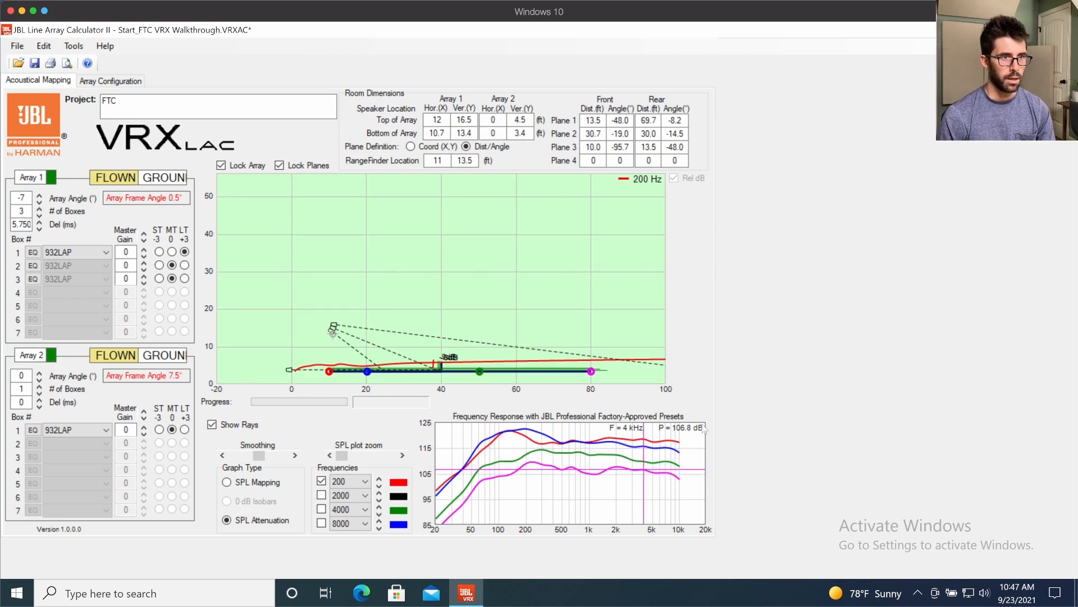
pyautogui.click(646, 441)
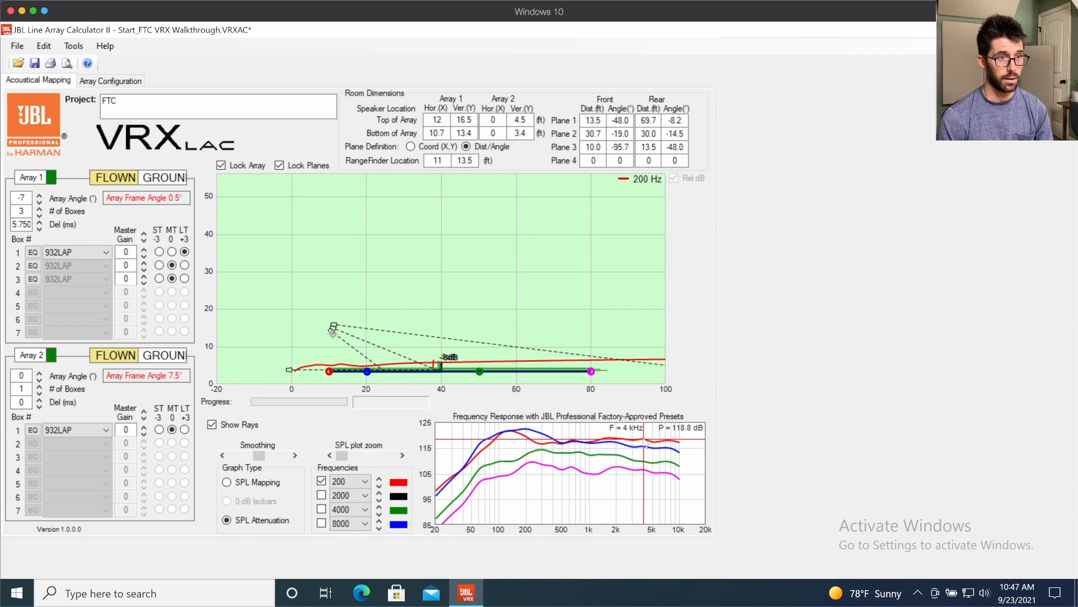
# - Compare the 4 kHz levels on the magenta and red frequency response curves, marking the high-frequency range of the curves with arrows
pyautogui.click(647, 471)
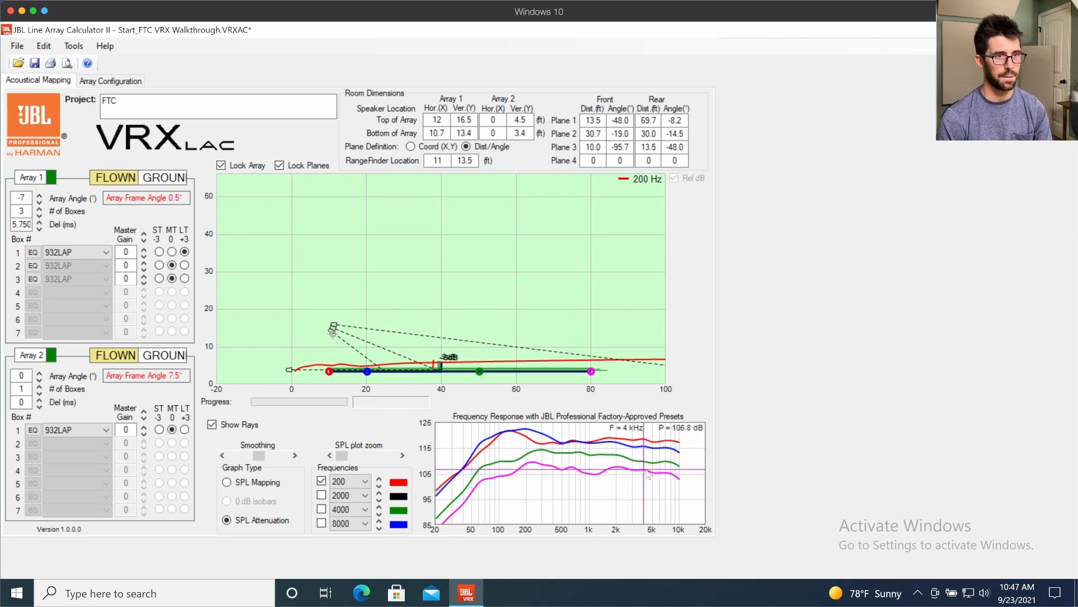
pyautogui.click(646, 442)
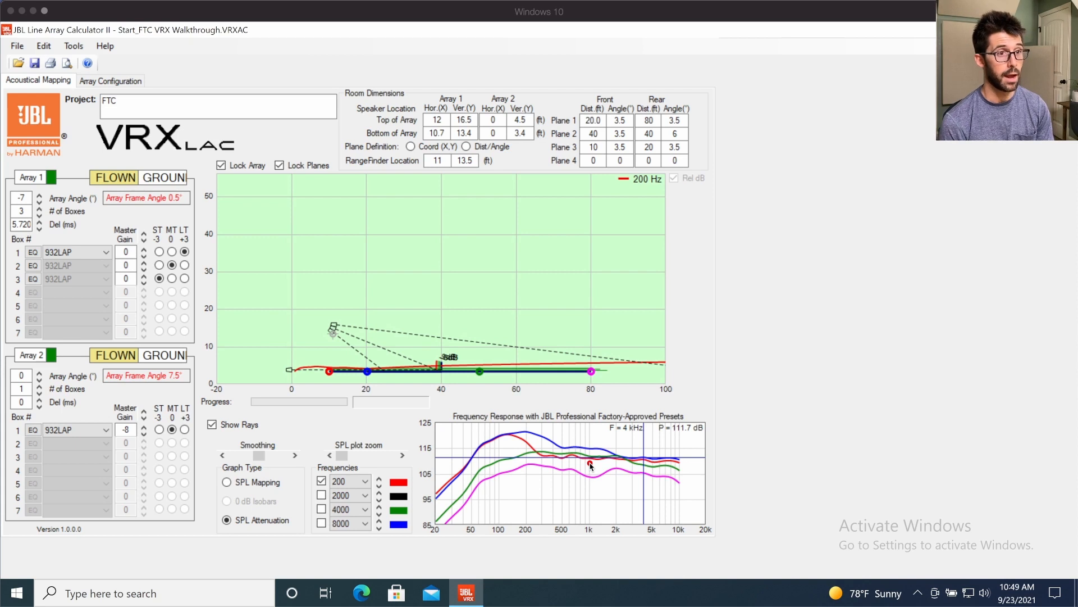
pyautogui.moveTo(591, 464); pyautogui.dragTo(671, 460)
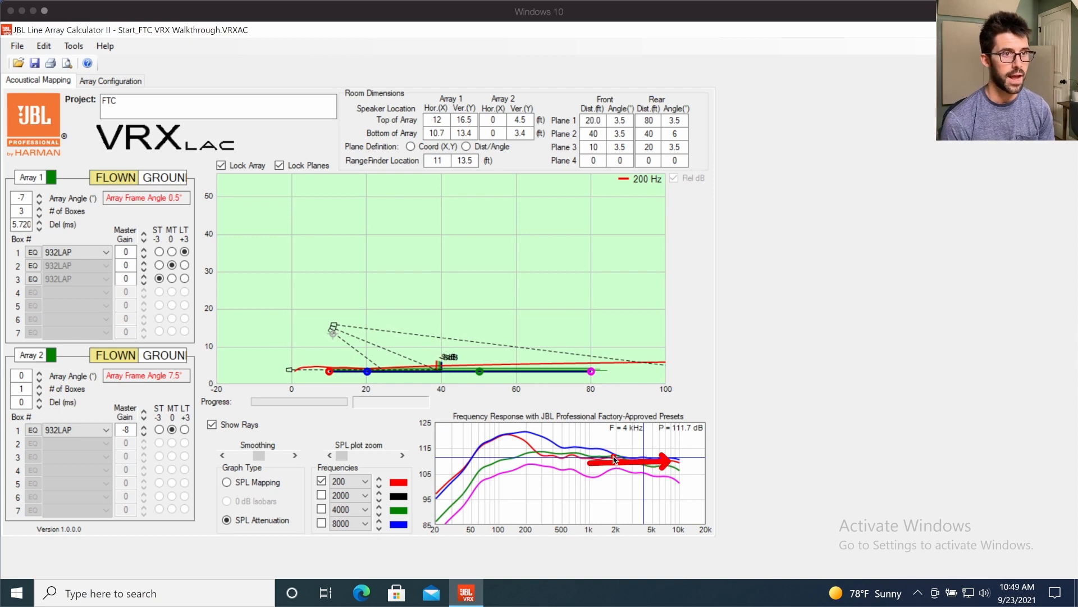
pyautogui.moveTo(594, 442); pyautogui.dragTo(692, 453)
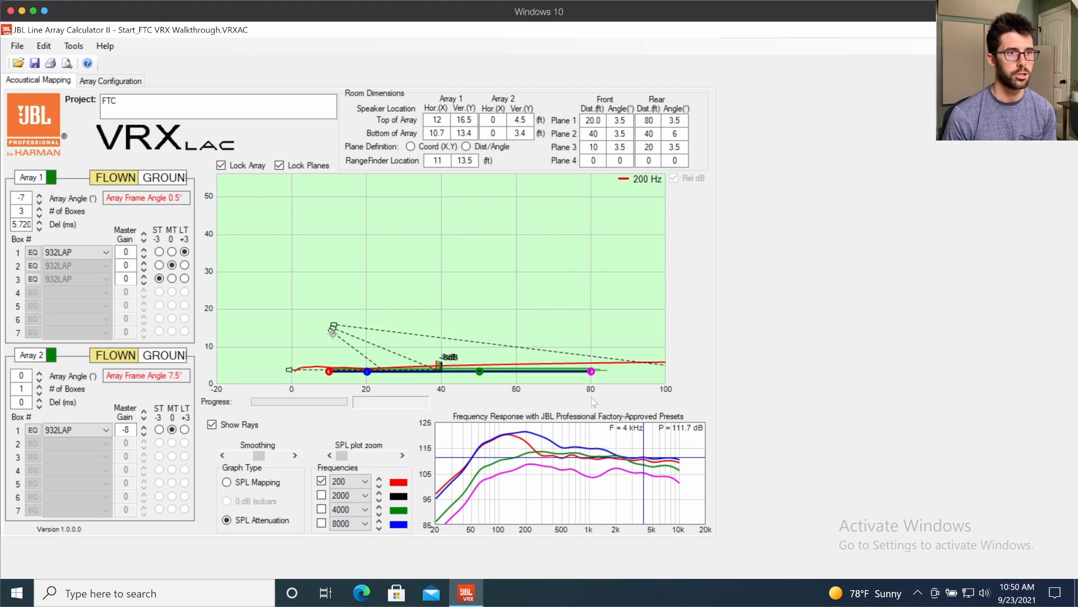
pyautogui.click(644, 475)
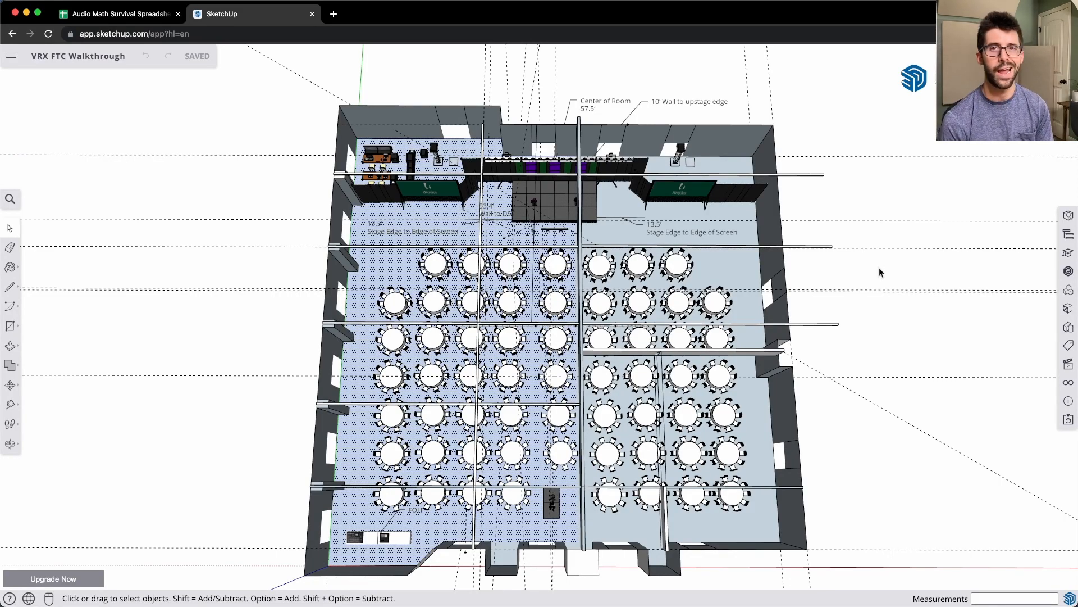
# - In the SketchUp room plan, mark a red line along the ceiling beam in front of the first row of tables
pyautogui.click(879, 269)
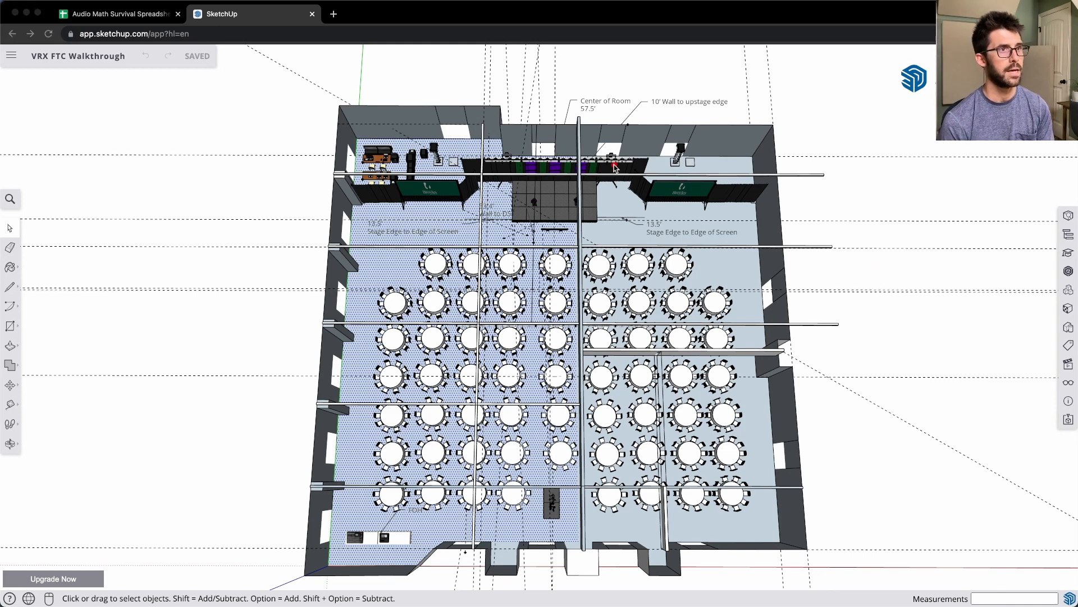
pyautogui.click(483, 247)
pyautogui.moveTo(483, 247); pyautogui.dragTo(615, 247)
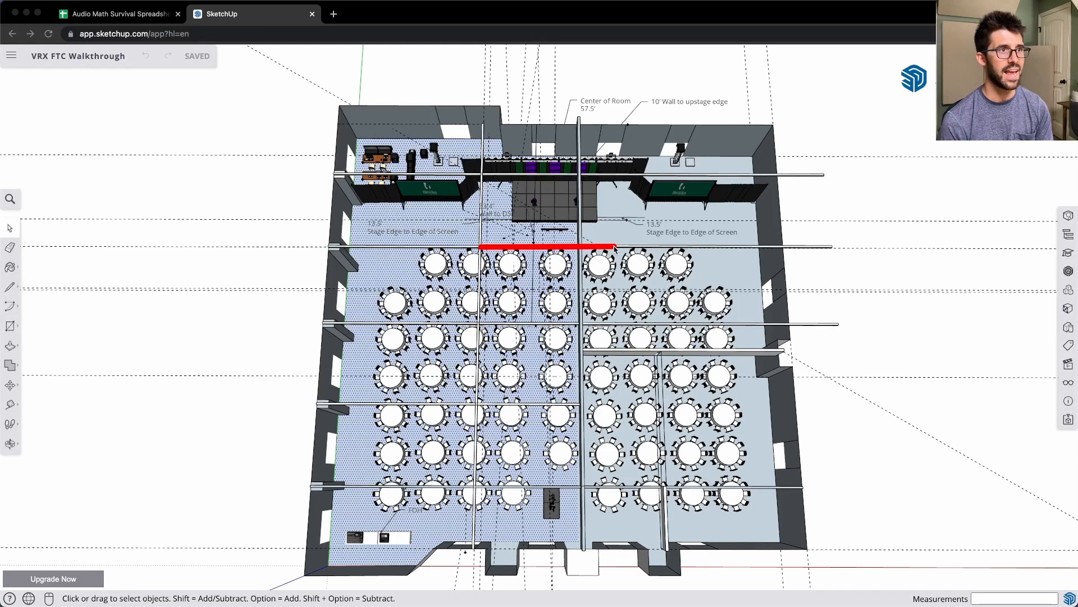
pyautogui.moveTo(511, 257); pyautogui.dragTo(513, 255)
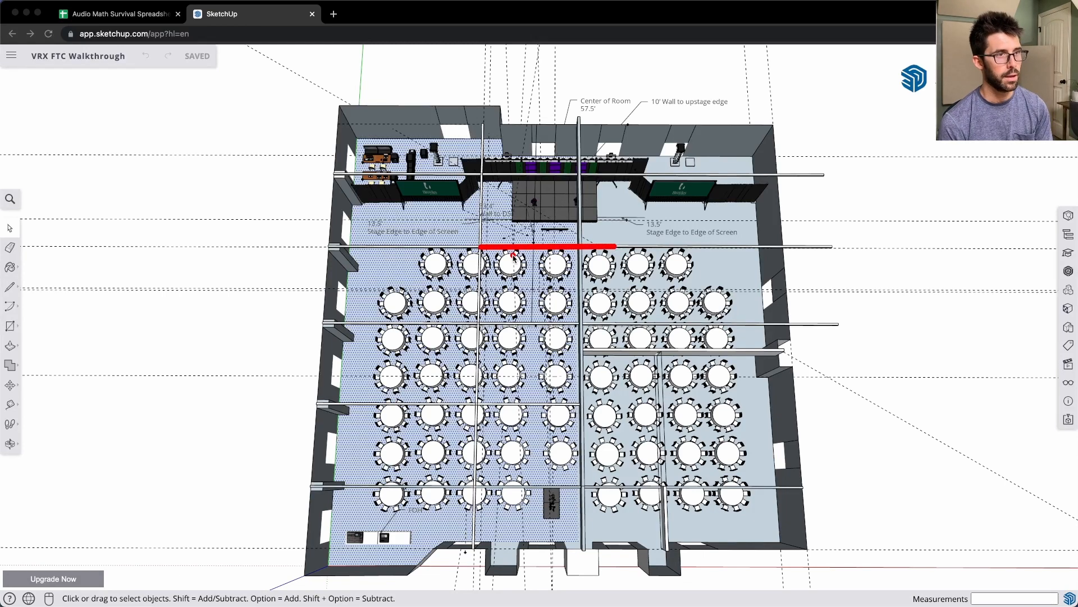
# - Outline the house-left seating area with a red rectangle and diagonals, add a yellow front-to-back arrow, and clear the marks
pyautogui.moveTo(376, 248)
pyautogui.mouseDown()
pyautogui.moveTo(524, 402)
pyautogui.moveTo(553, 487)
pyautogui.mouseUp()
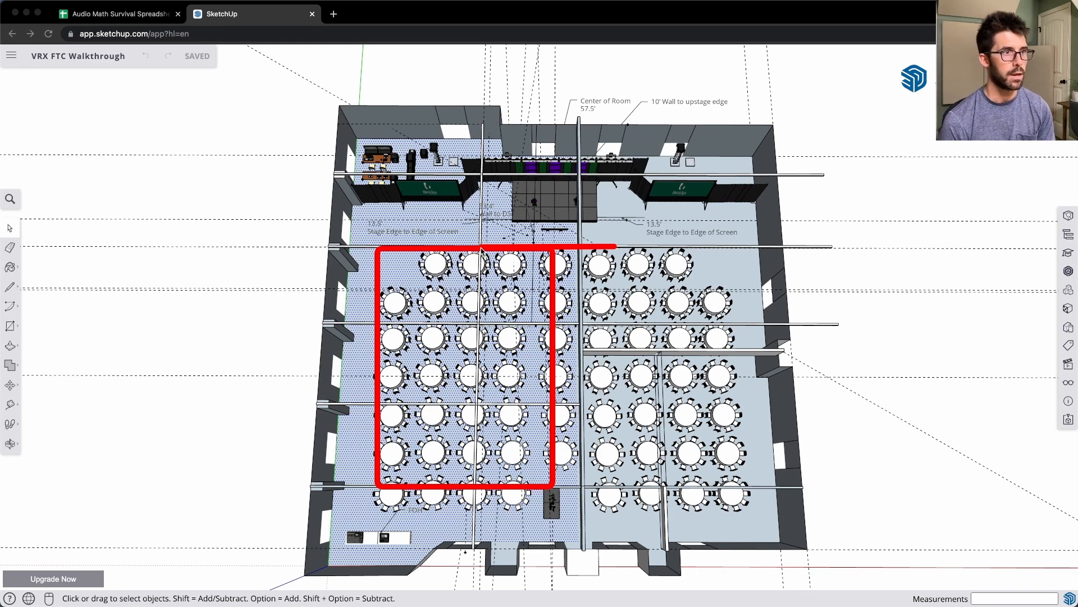
pyautogui.moveTo(555, 253)
pyautogui.mouseDown()
pyautogui.moveTo(368, 507)
pyautogui.moveTo(377, 484)
pyautogui.mouseUp()
pyautogui.moveTo(378, 251)
pyautogui.mouseDown()
pyautogui.moveTo(495, 387)
pyautogui.moveTo(552, 490)
pyautogui.mouseUp()
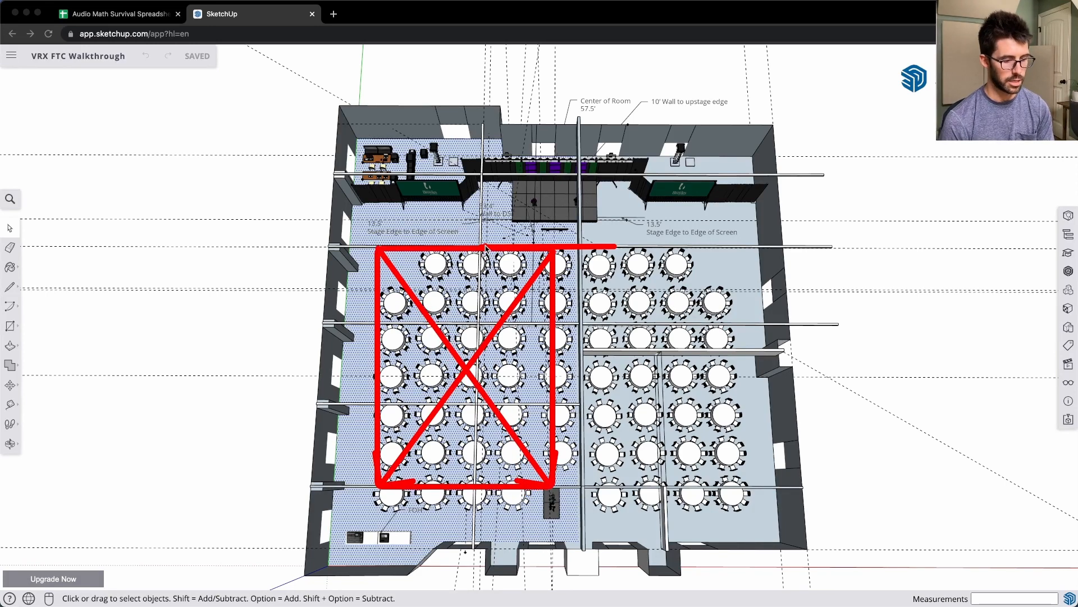
pyautogui.moveTo(487, 246); pyautogui.dragTo(451, 484)
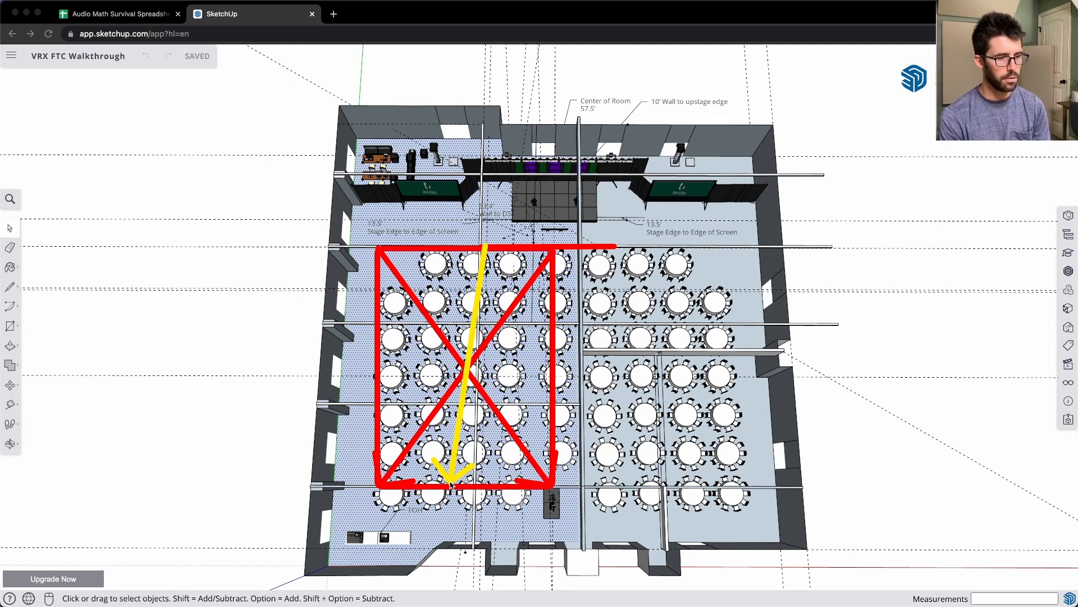
pyautogui.press('BackSpace')
pyautogui.press('Escape')
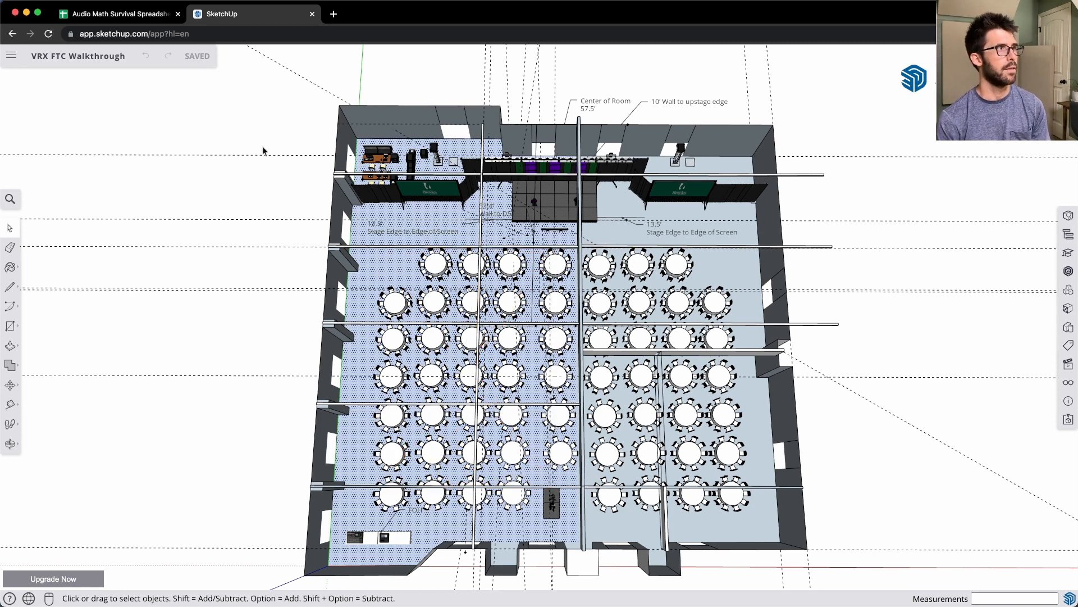
# - Review the Speaker Coverage to FAR & LAR section of the audio math spreadsheet and sketch a green rectangle beside it
pyautogui.click(135, 15)
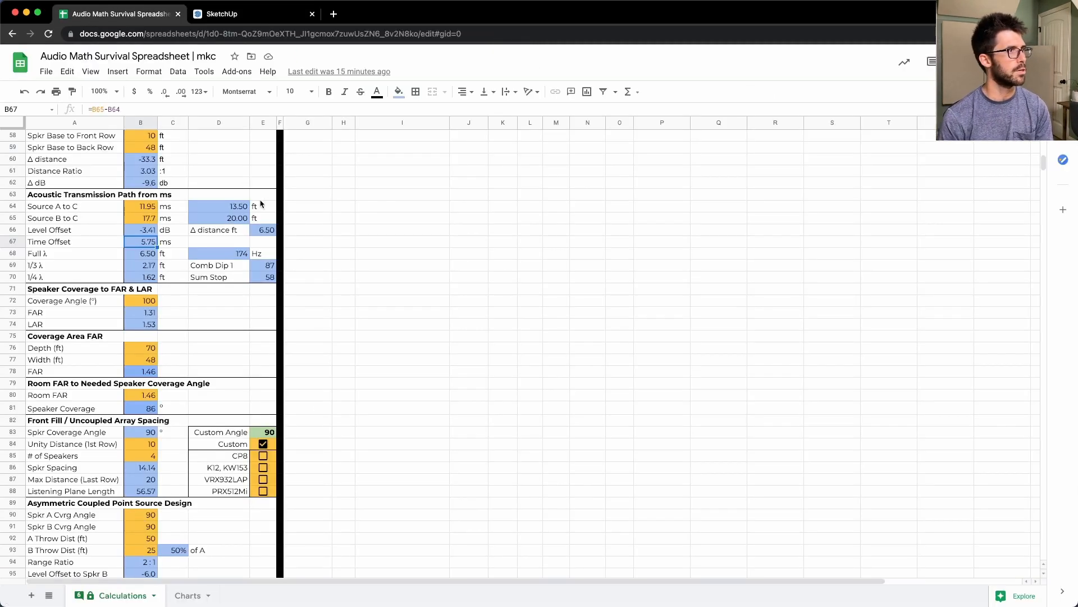
pyautogui.scroll(15, 260, 203)
pyautogui.scroll(-5, 260, 203)
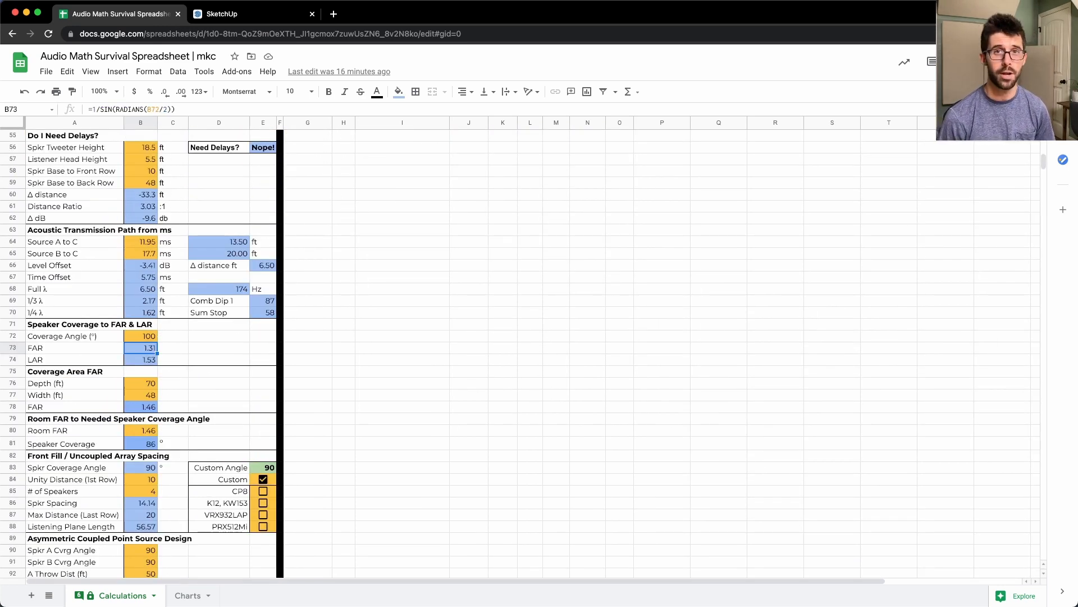
pyautogui.hotkey('alt', 'Tab')
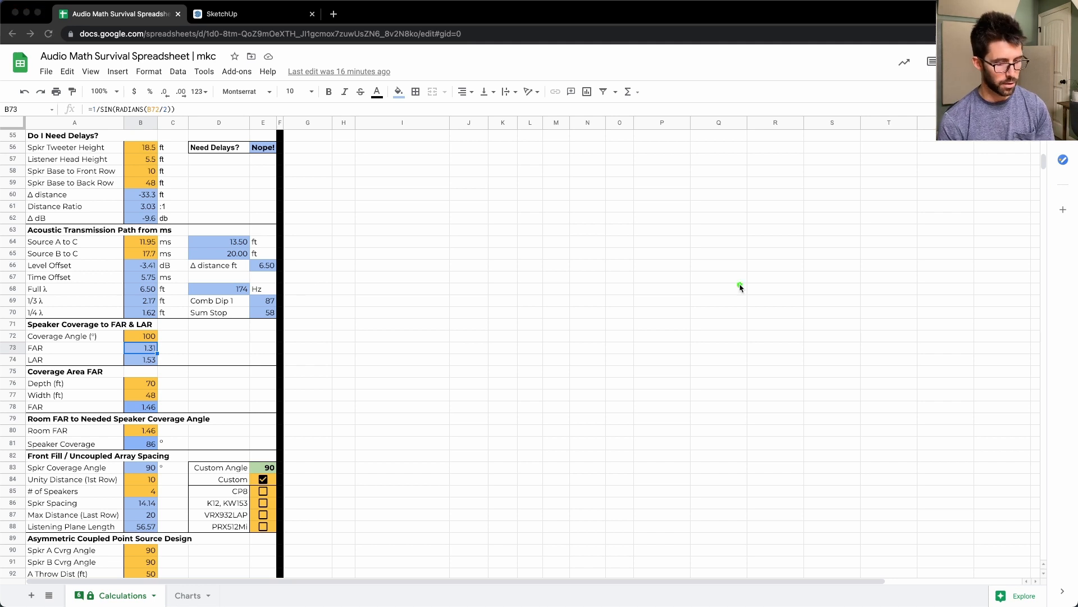
pyautogui.moveTo(483, 203)
pyautogui.mouseDown()
pyautogui.moveTo(597, 266)
pyautogui.moveTo(657, 321)
pyautogui.moveTo(670, 354)
pyautogui.mouseUp()
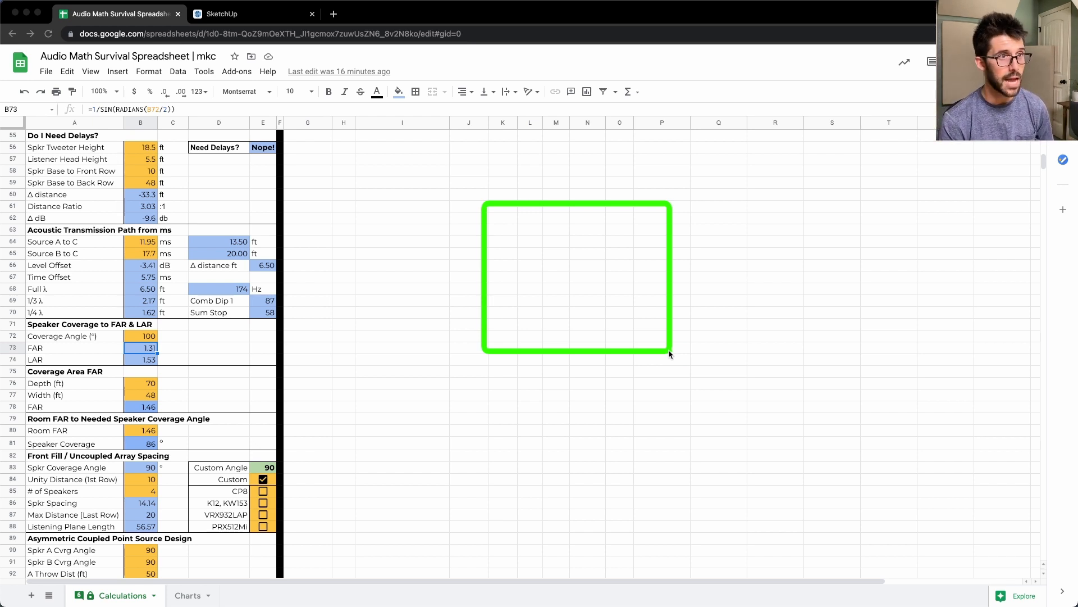
pyautogui.click(670, 353)
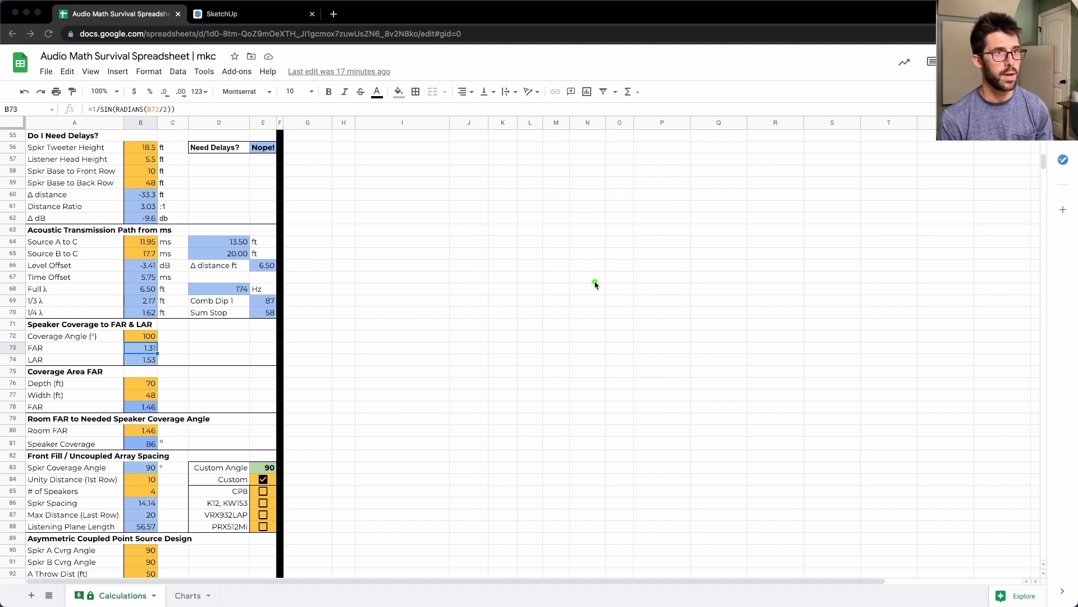
# - Sketch a throw arrow labelled 10ft meeting a perpendicular width arrow labelled 15.3 to illustrate the LAR, and clear the sketch
pyautogui.moveTo(488, 288); pyautogui.dragTo(727, 293)
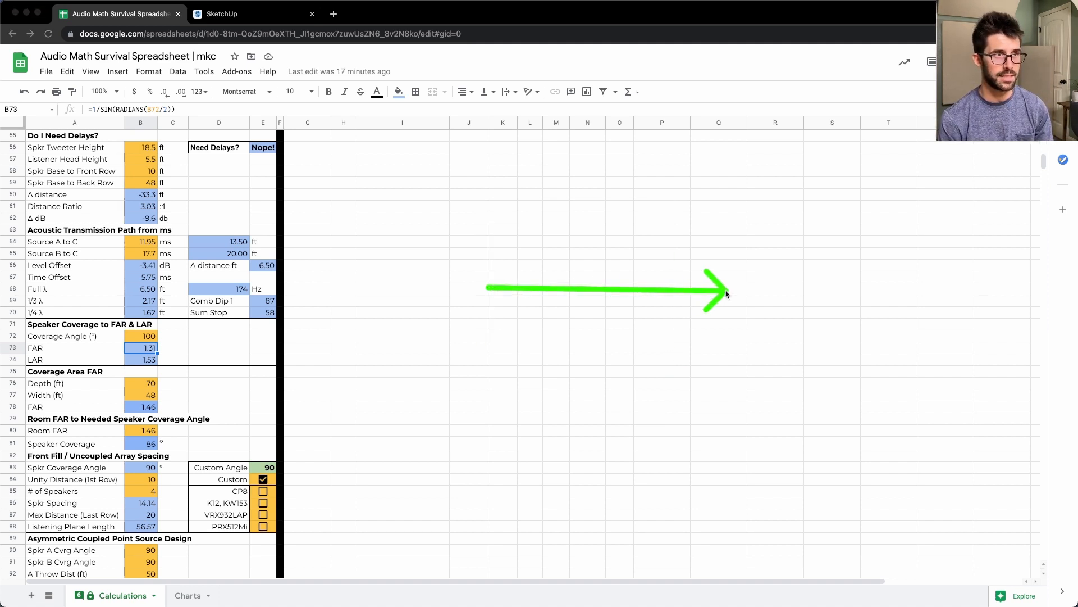
pyautogui.click(718, 395)
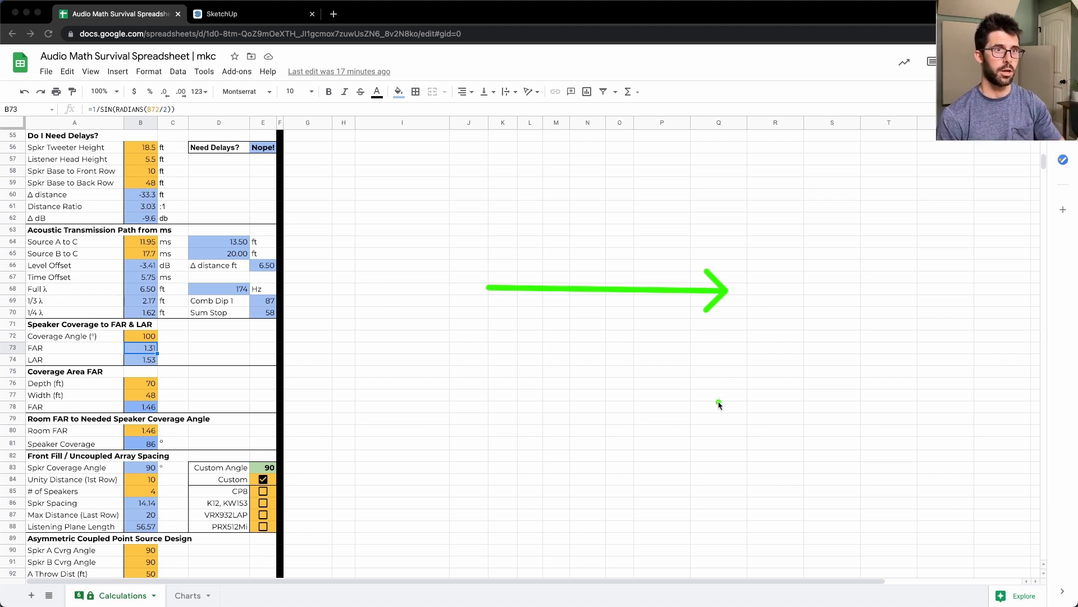
pyautogui.moveTo(731, 484)
pyautogui.mouseDown()
pyautogui.moveTo(741, 135)
pyautogui.moveTo(727, 90)
pyautogui.mouseUp()
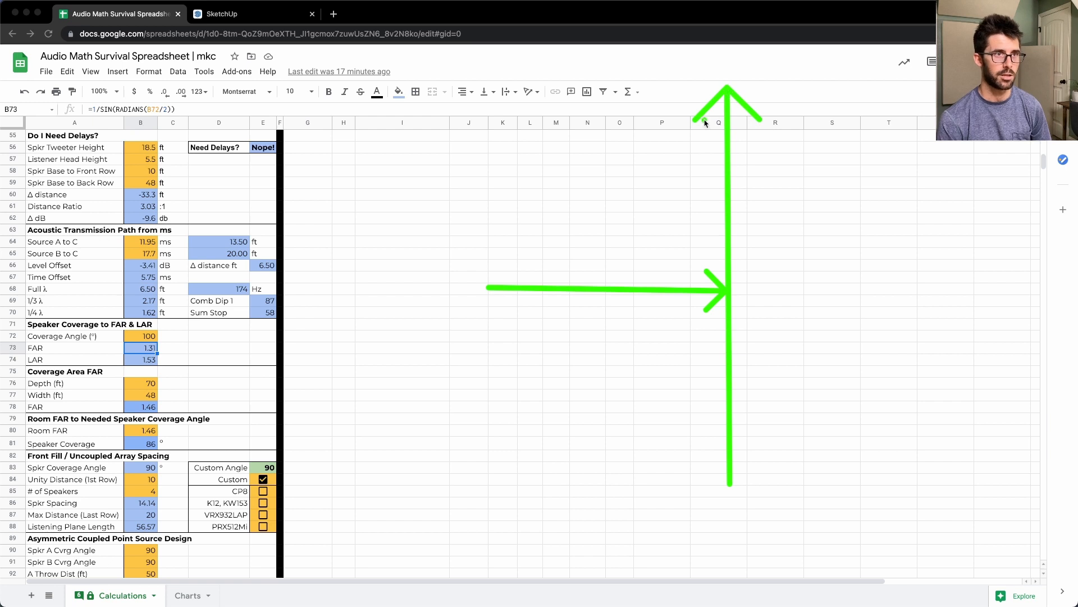
pyautogui.click(499, 310)
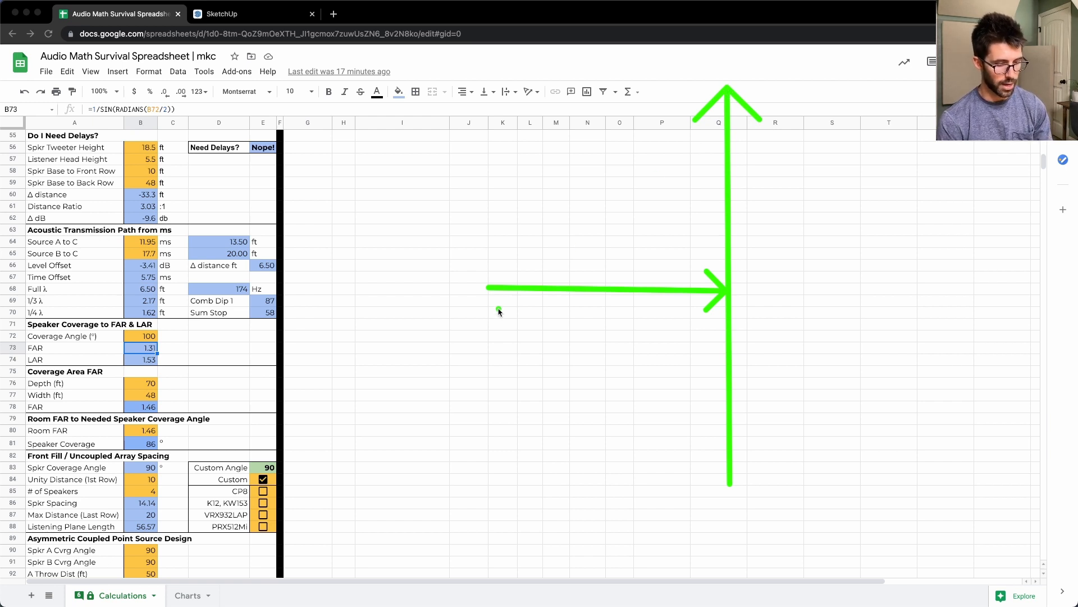
pyautogui.write('10ft')
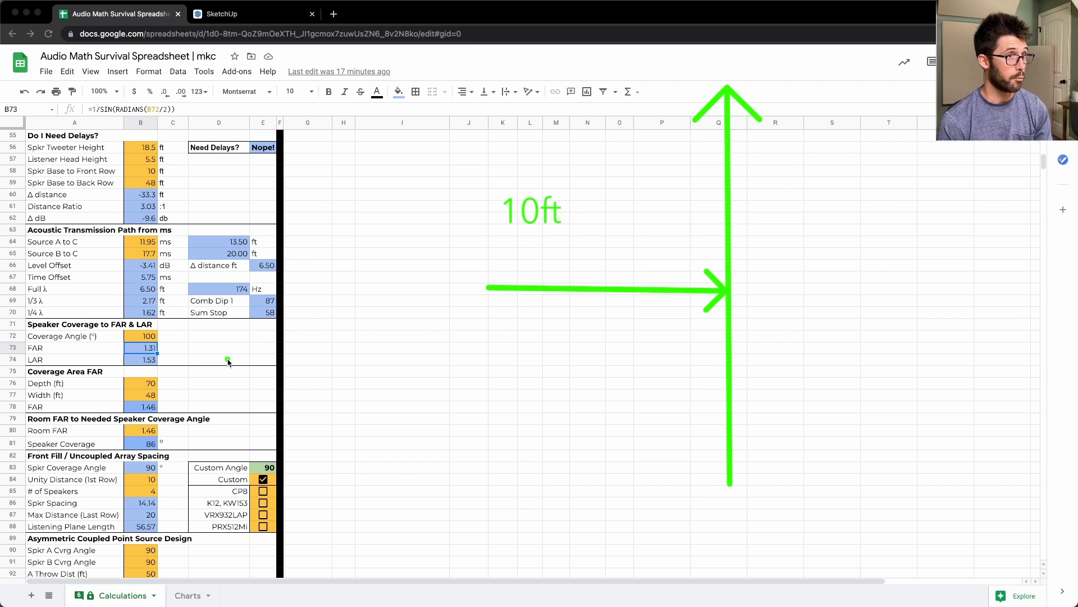
pyautogui.click(757, 223)
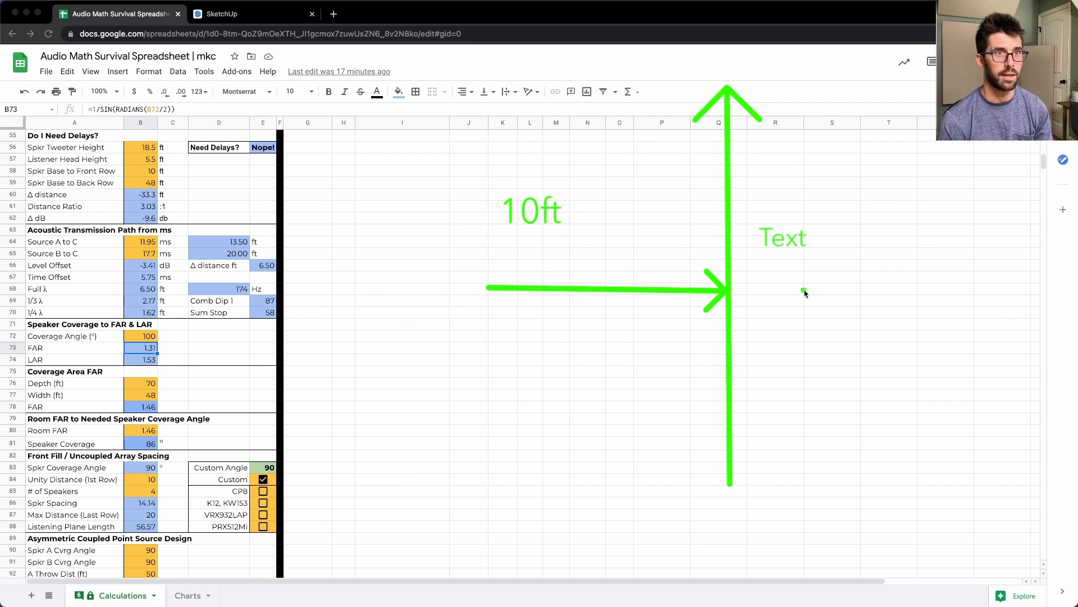
pyautogui.write('15.3')
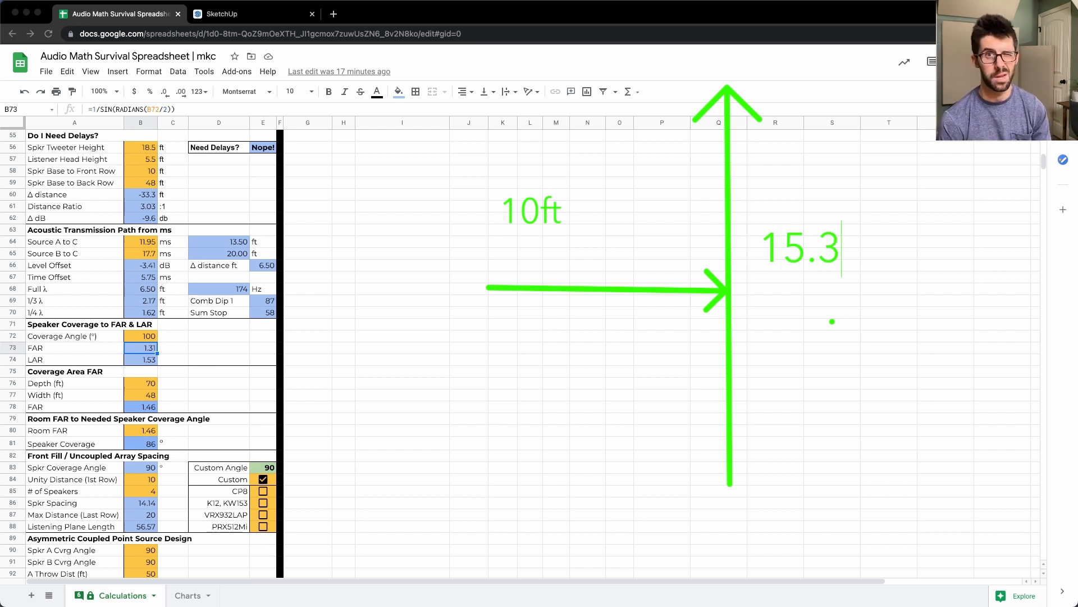
pyautogui.press('BackSpace')
pyautogui.press('BackSpace')
pyautogui.press('BackSpace')
pyautogui.press('BackSpace')
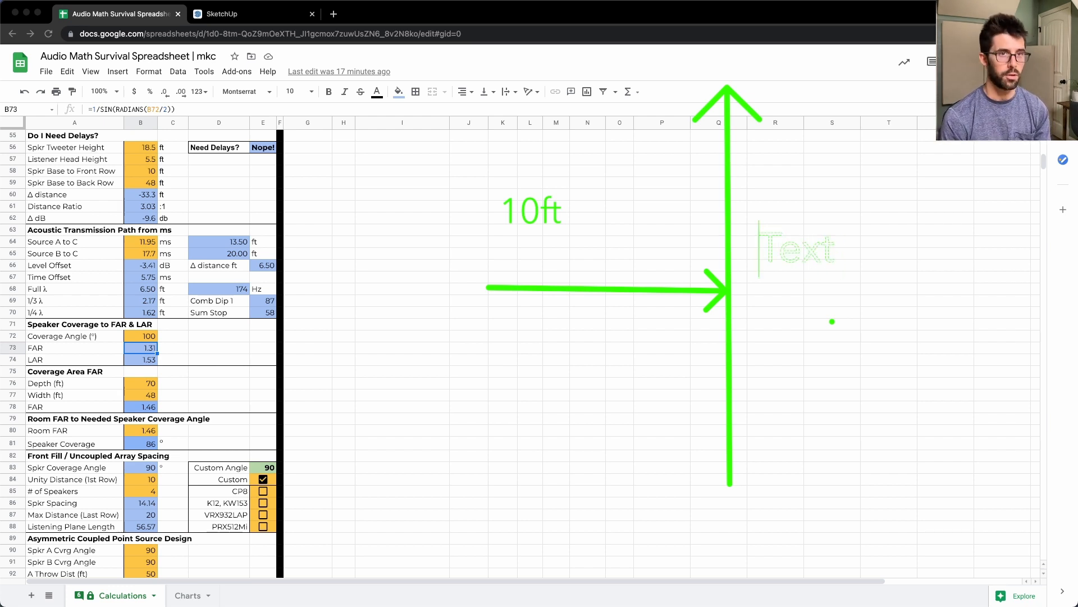
pyautogui.press('Escape')
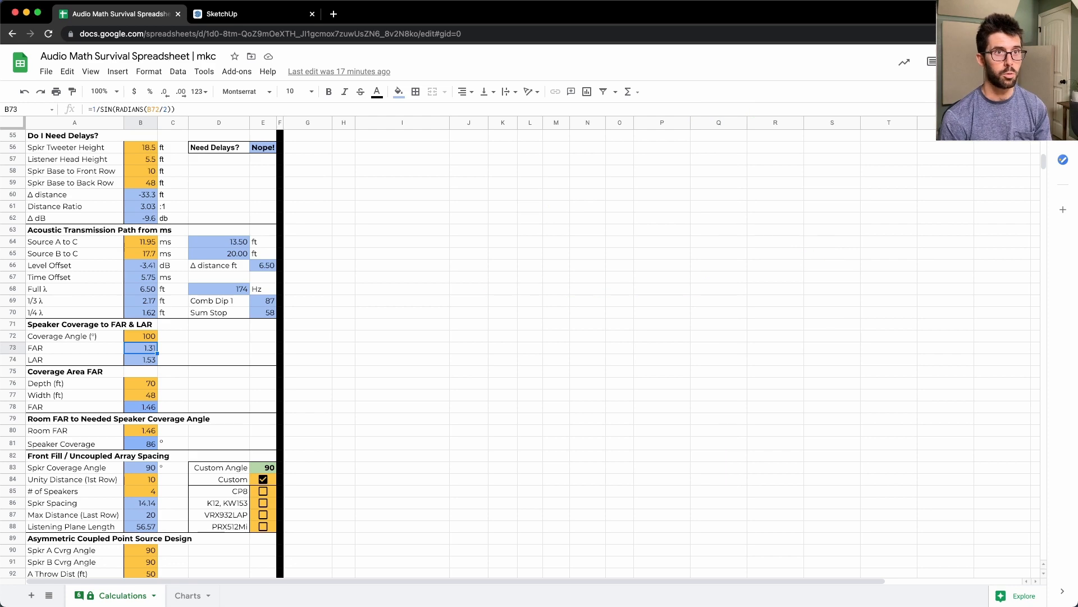
# - Check the array rays in JBL Line Array Calculator, and return to the audio math spreadsheet in the browser
pyautogui.click(150, 360)
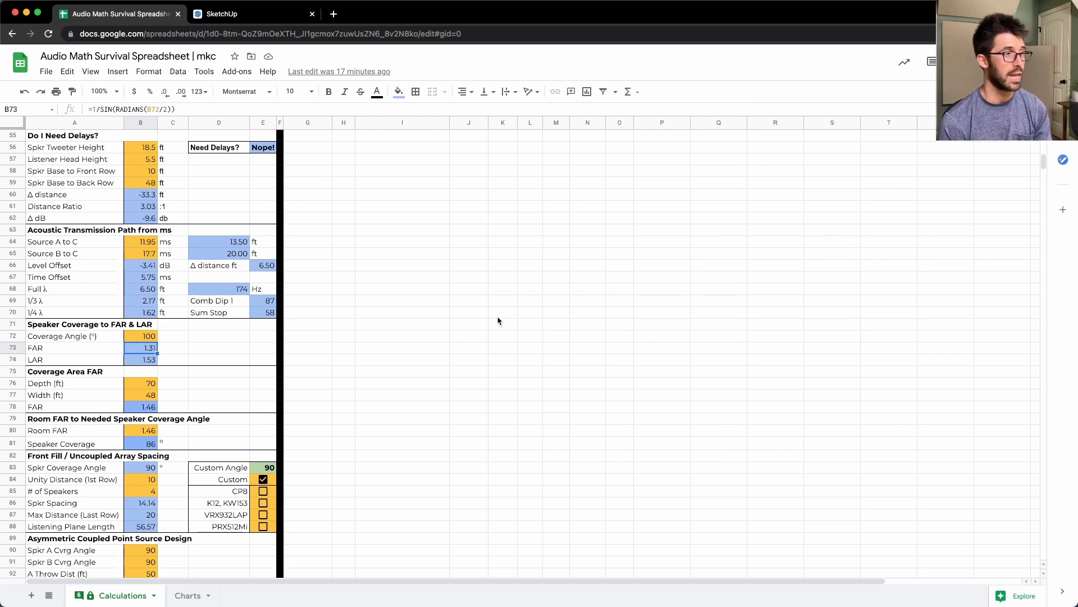
pyautogui.hotkey('ctrl', 'Up')
pyautogui.click(494, 284)
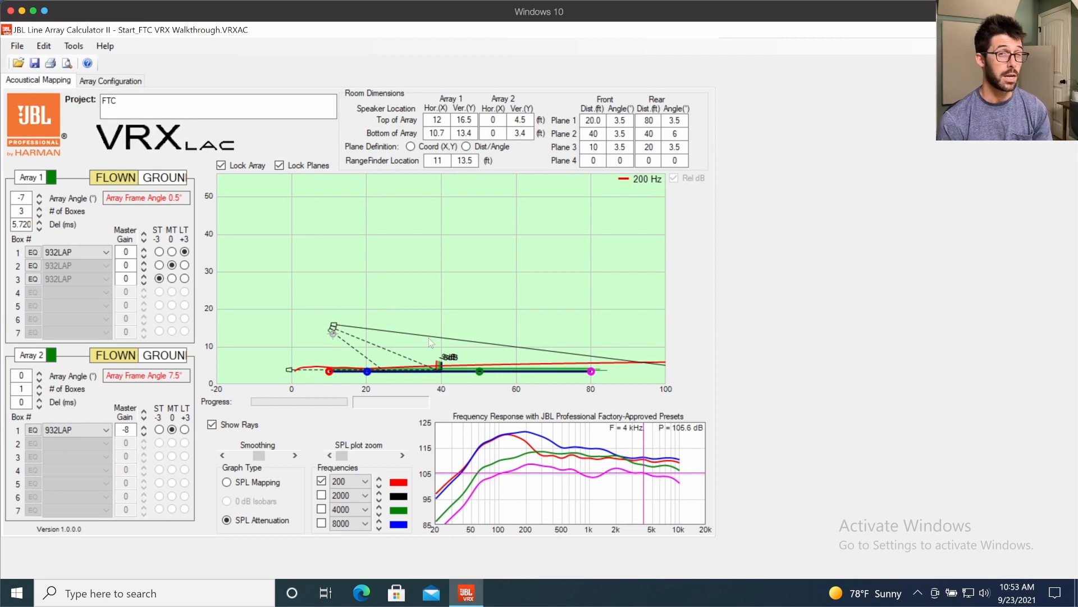
pyautogui.hotkey('ctrl', 'Up')
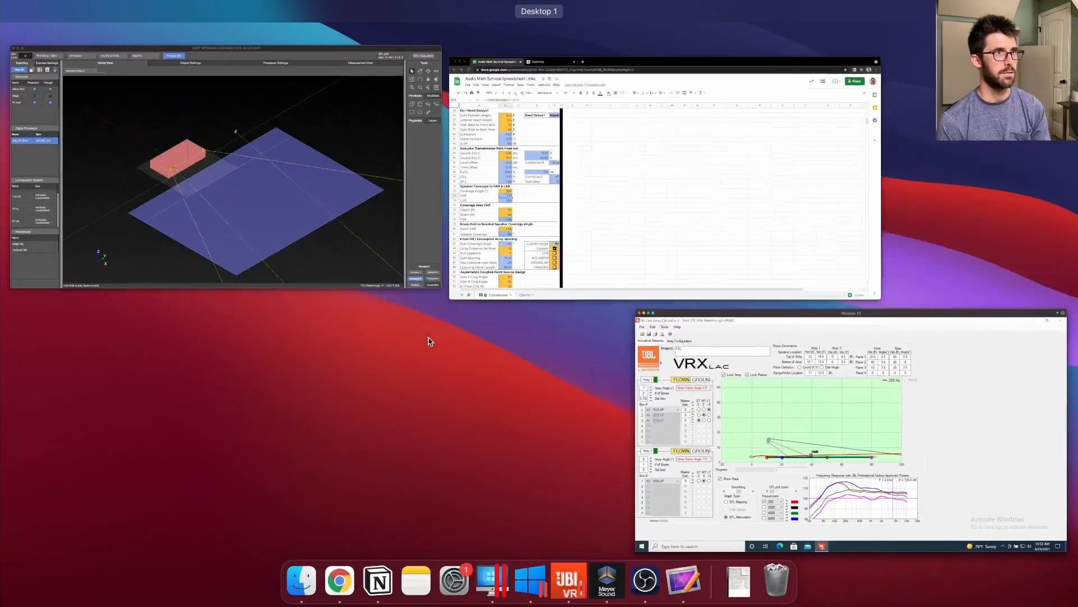
pyautogui.click(603, 132)
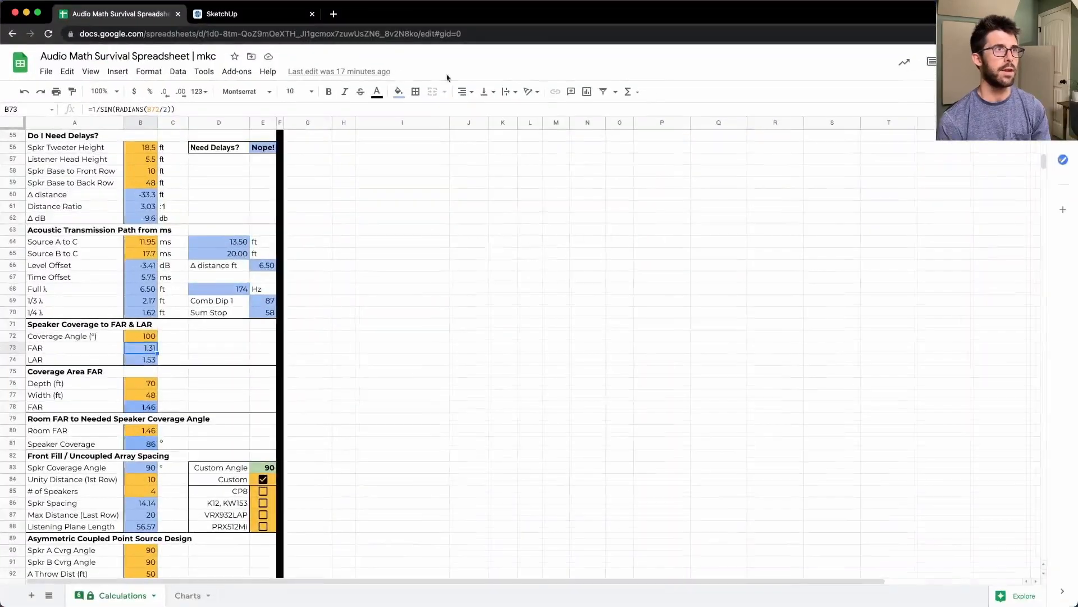
# - In the SketchUp plan, mark a green arrow along the first row of tables and a crossing one from the stage edge
pyautogui.click(247, 15)
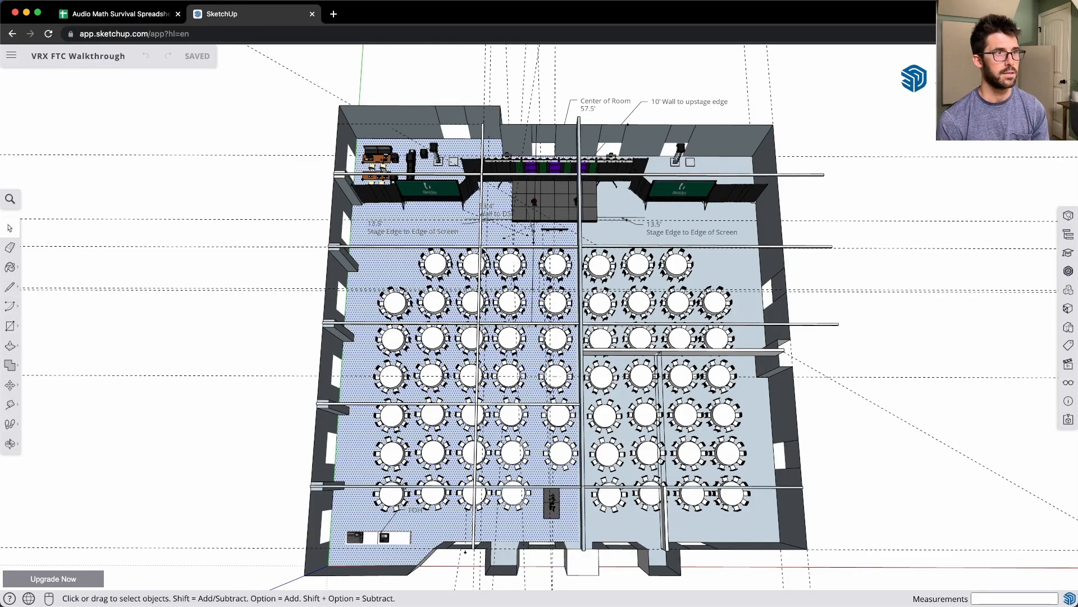
pyautogui.hotkey('ctrl', 'a')
pyautogui.hotkey('alt', 'BackSpace')
pyautogui.moveTo(482, 245); pyautogui.dragTo(612, 245)
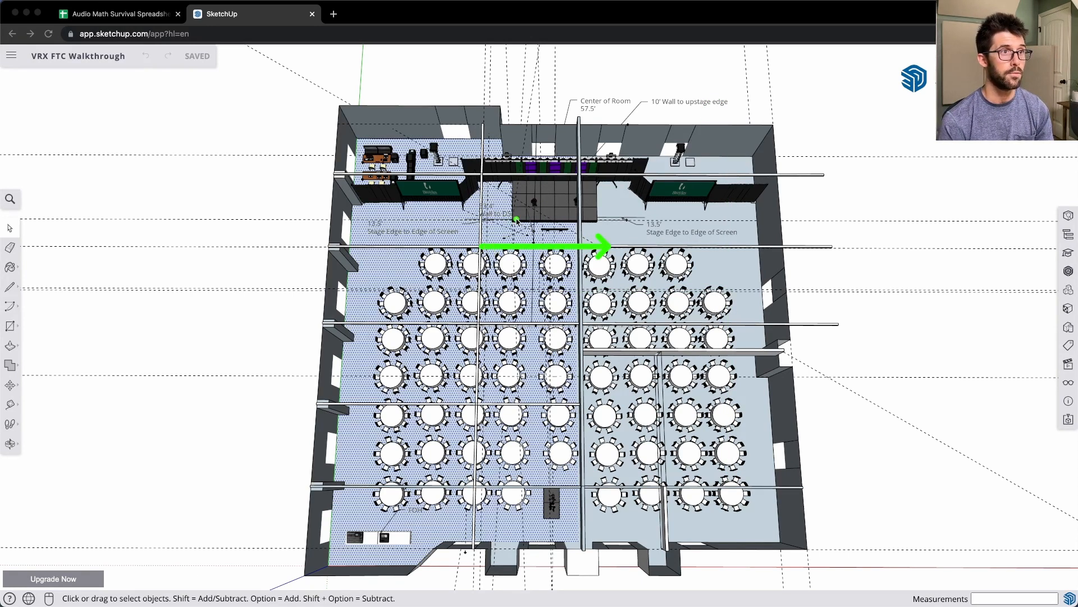
pyautogui.moveTo(515, 221); pyautogui.dragTo(515, 289)
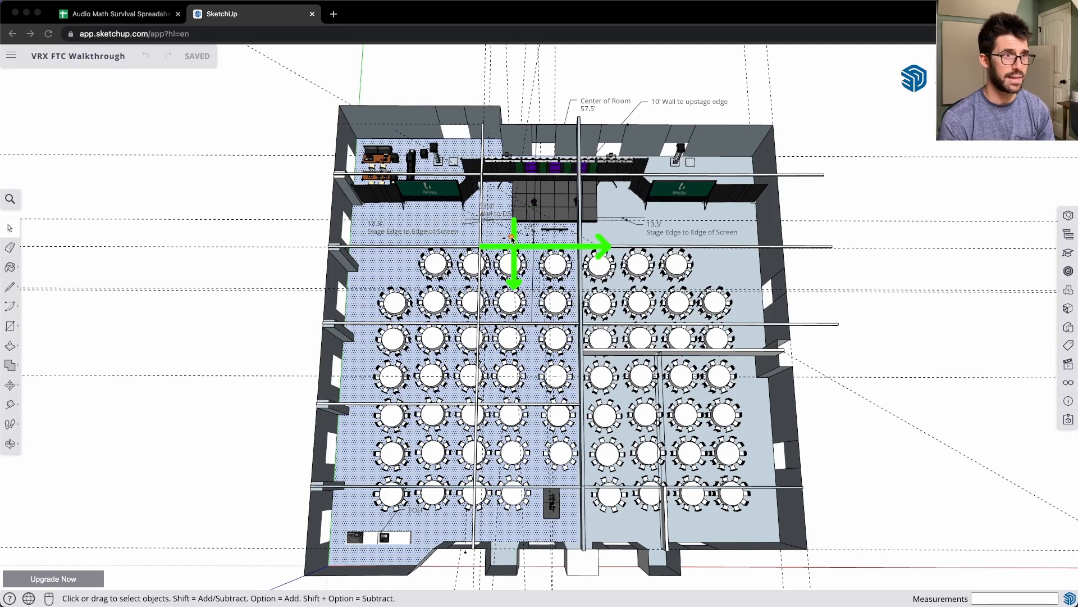
# - Mark an orange arrow along the stage's front edge and calculate 13.5*1.53 with Spotlight
pyautogui.moveTo(511, 220); pyautogui.dragTo(599, 221)
pyautogui.press('super+space')
pyautogui.write('13.5*')
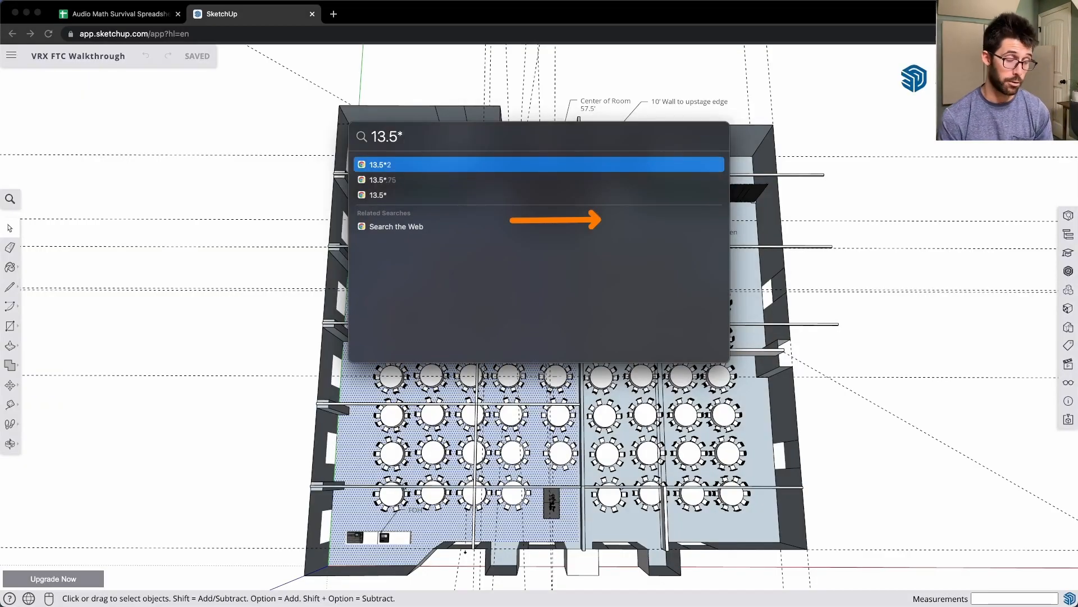
pyautogui.write('1.53')
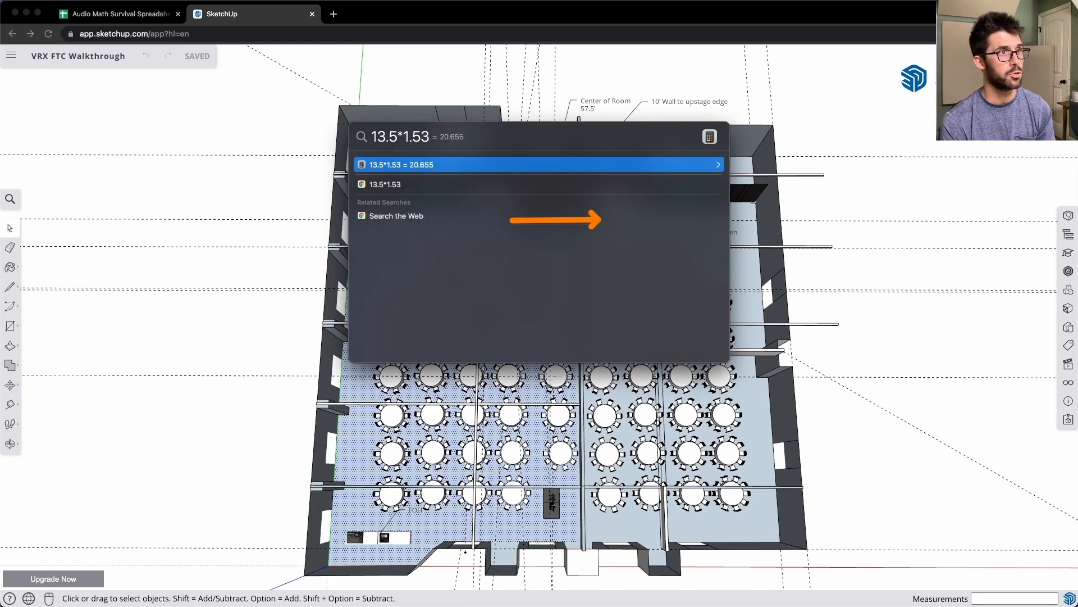
# - Dismiss the Spotlight calculation, check the FAR and LAR values in the audio math spreadsheet, and return to the SketchUp plan
pyautogui.press('Escape')
pyautogui.press('super+1')
pyautogui.press('super+Tab')
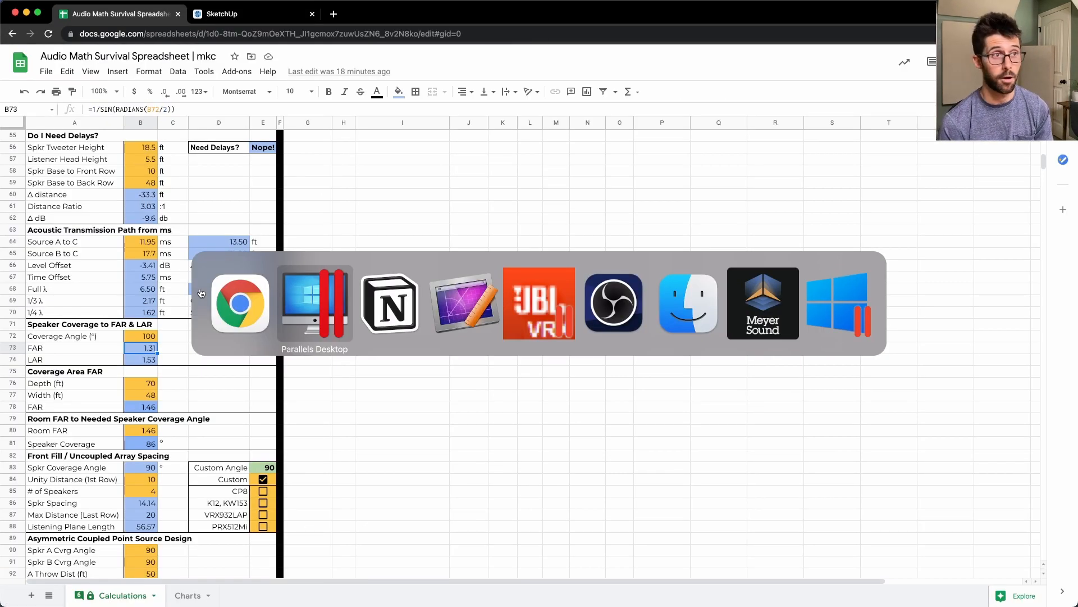
pyautogui.press('super+shift+Tab')
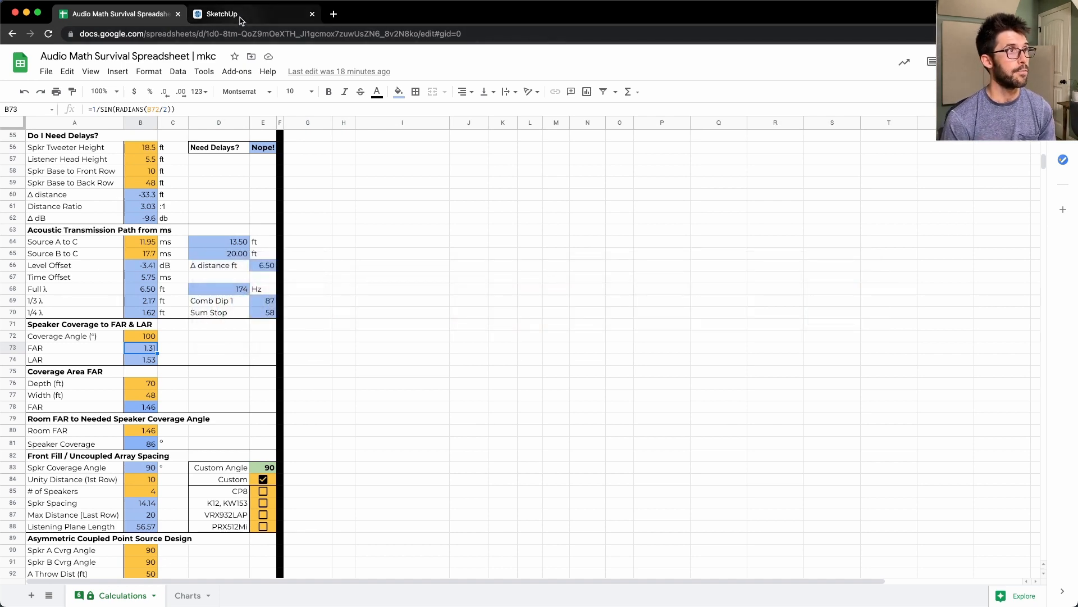
pyautogui.click(242, 17)
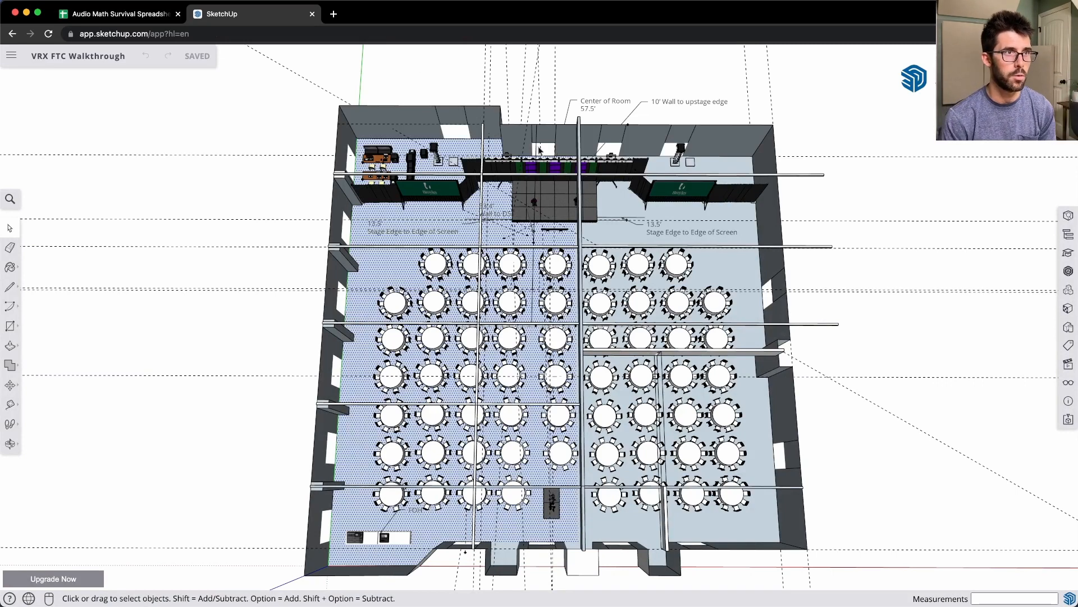
# - Mark an orange trapezoid over the seating, from a short line behind the second table row to a long line along the last row
pyautogui.hotkey('ctrl', 'a')
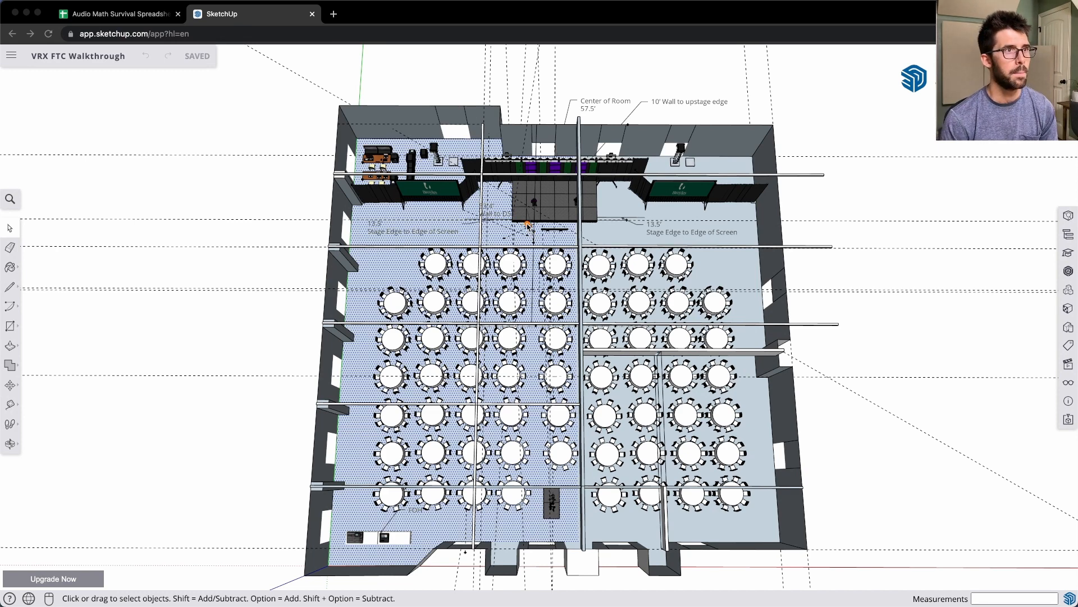
pyautogui.moveTo(510, 221)
pyautogui.mouseDown()
pyautogui.moveTo(584, 224)
pyautogui.moveTo(505, 320)
pyautogui.mouseUp()
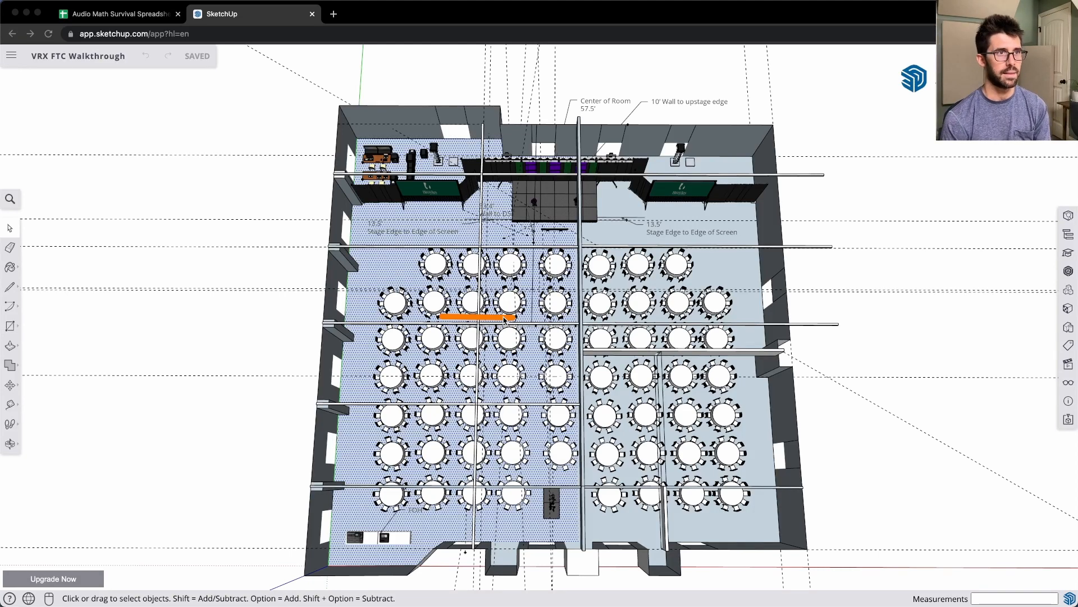
pyautogui.moveTo(505, 319); pyautogui.dragTo(491, 506)
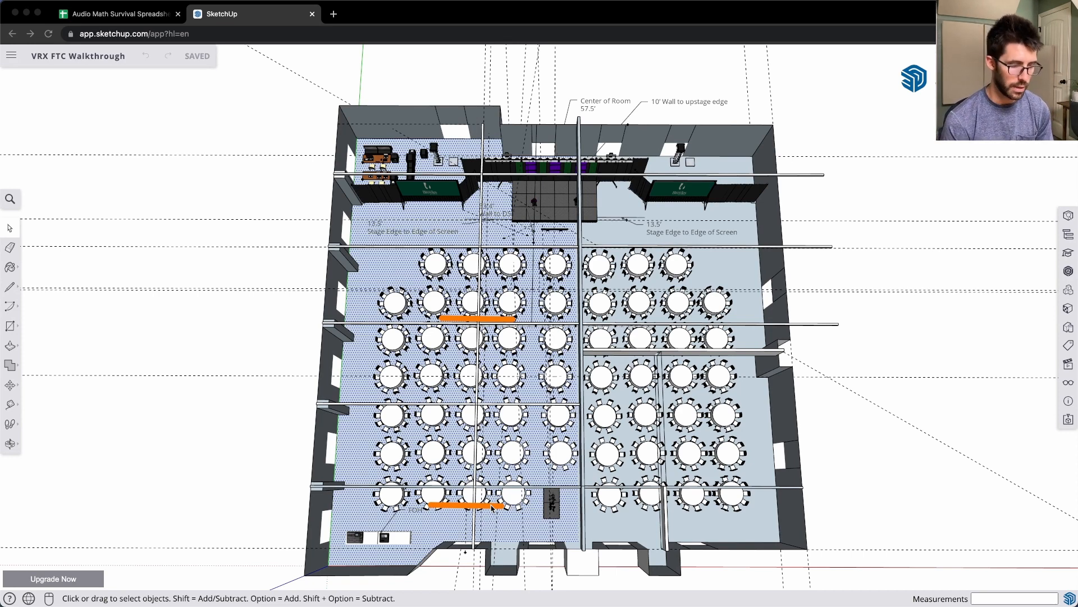
pyautogui.moveTo(491, 506); pyautogui.dragTo(615, 504)
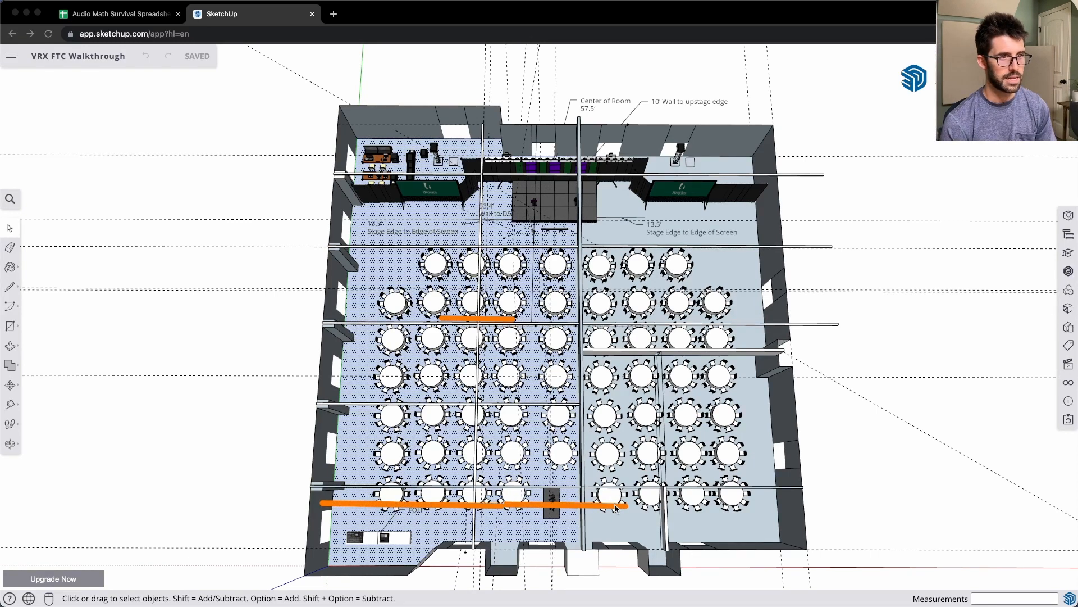
pyautogui.moveTo(517, 320); pyautogui.dragTo(629, 503)
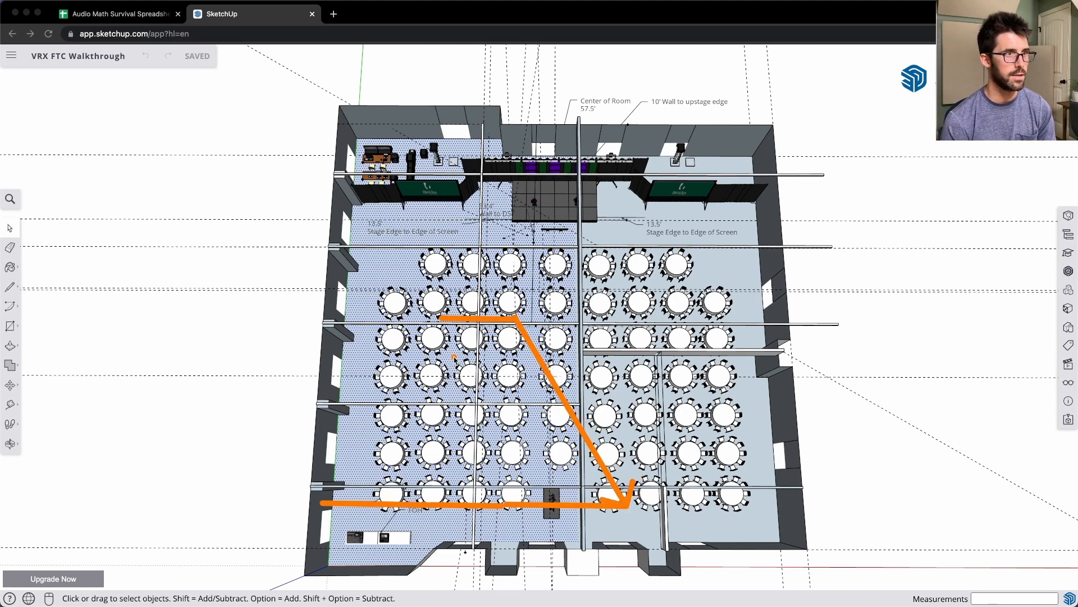
pyautogui.moveTo(441, 318); pyautogui.dragTo(323, 503)
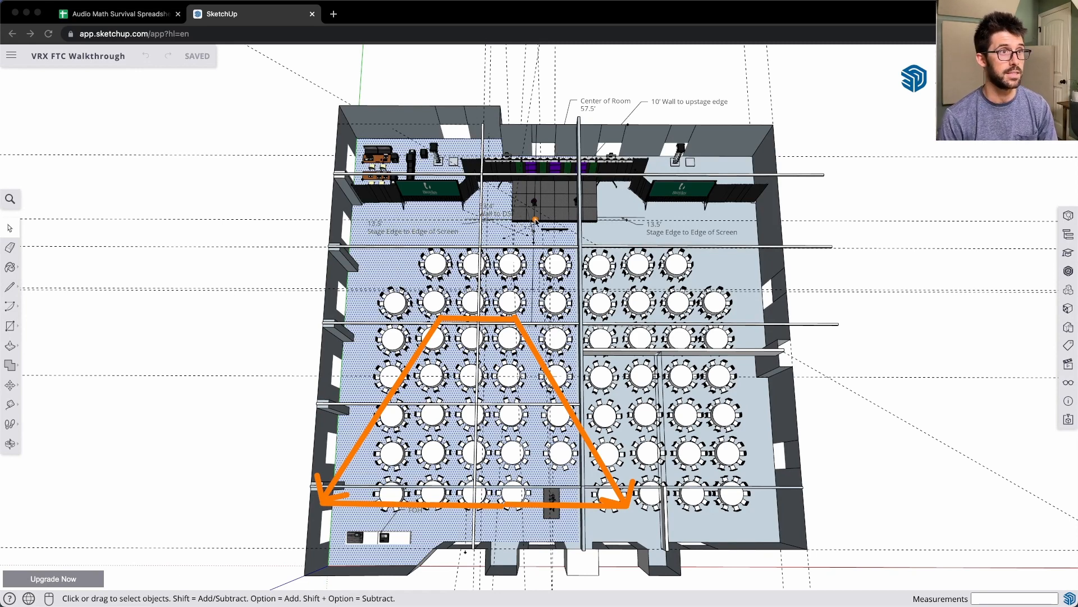
# - Mark two lines fanning out from the stage front, outline three orange boxes across the third and fourth table rows, and clear the markings
pyautogui.moveTo(549, 248)
pyautogui.mouseDown()
pyautogui.moveTo(416, 344)
pyautogui.moveTo(396, 316)
pyautogui.moveTo(378, 314)
pyautogui.mouseUp()
pyautogui.moveTo(550, 246)
pyautogui.mouseDown()
pyautogui.moveTo(641, 298)
pyautogui.moveTo(733, 319)
pyautogui.mouseUp()
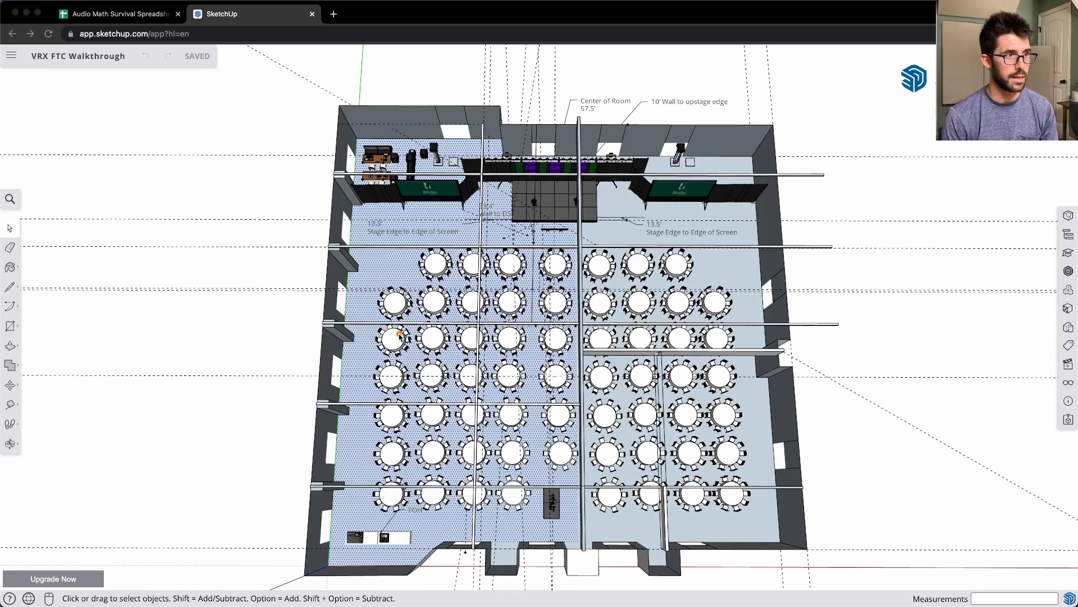
pyautogui.moveTo(369, 307)
pyautogui.mouseDown()
pyautogui.moveTo(400, 366)
pyautogui.moveTo(435, 386)
pyautogui.mouseUp()
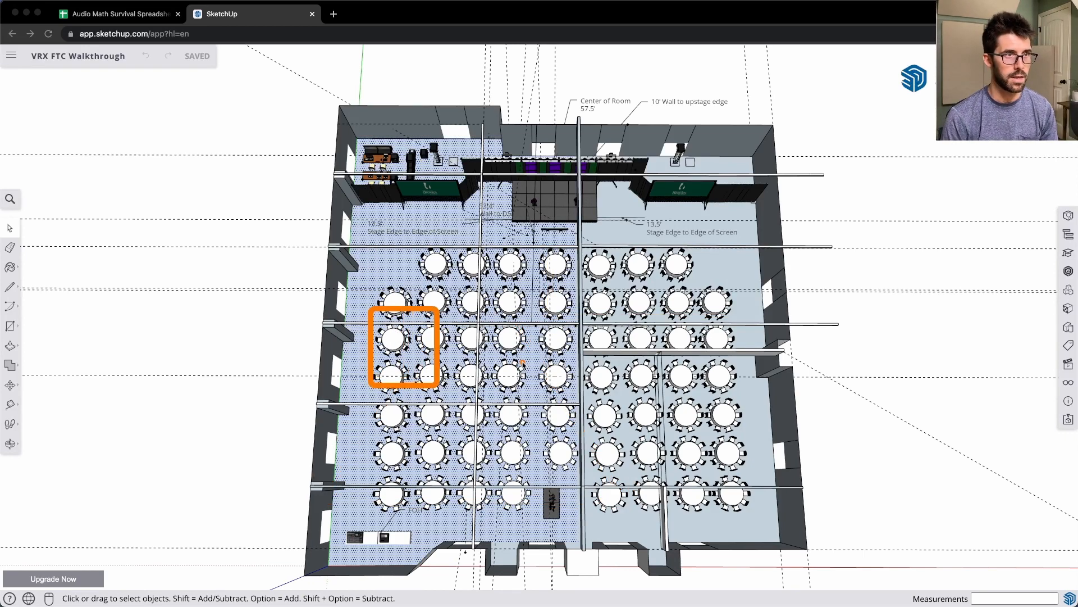
pyautogui.moveTo(531, 316); pyautogui.dragTo(600, 388)
pyautogui.moveTo(719, 312); pyautogui.dragTo(762, 387)
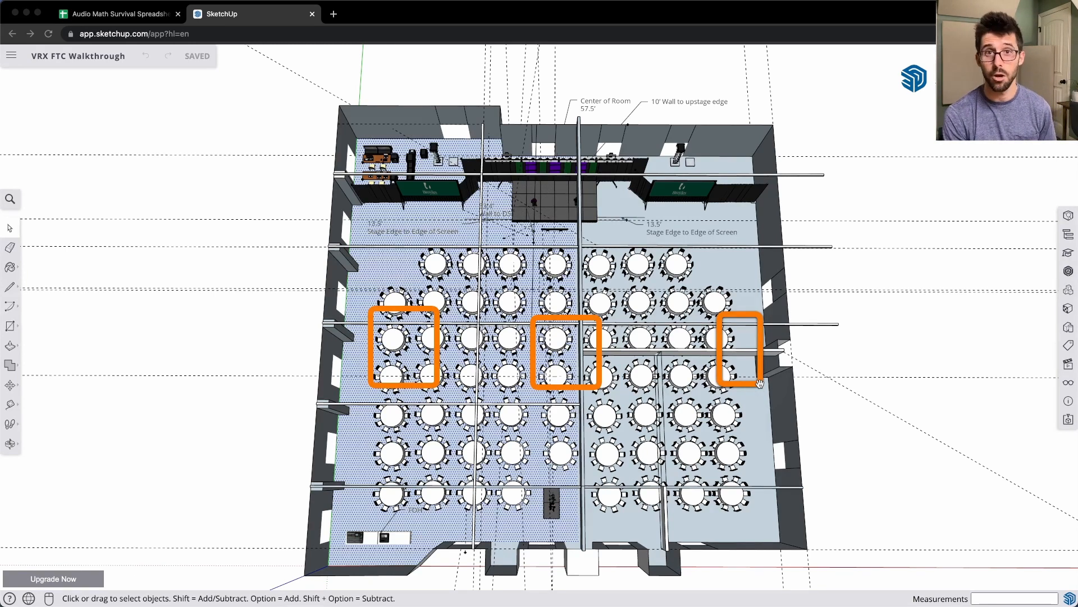
pyautogui.press('Escape')
pyautogui.click(698, 349)
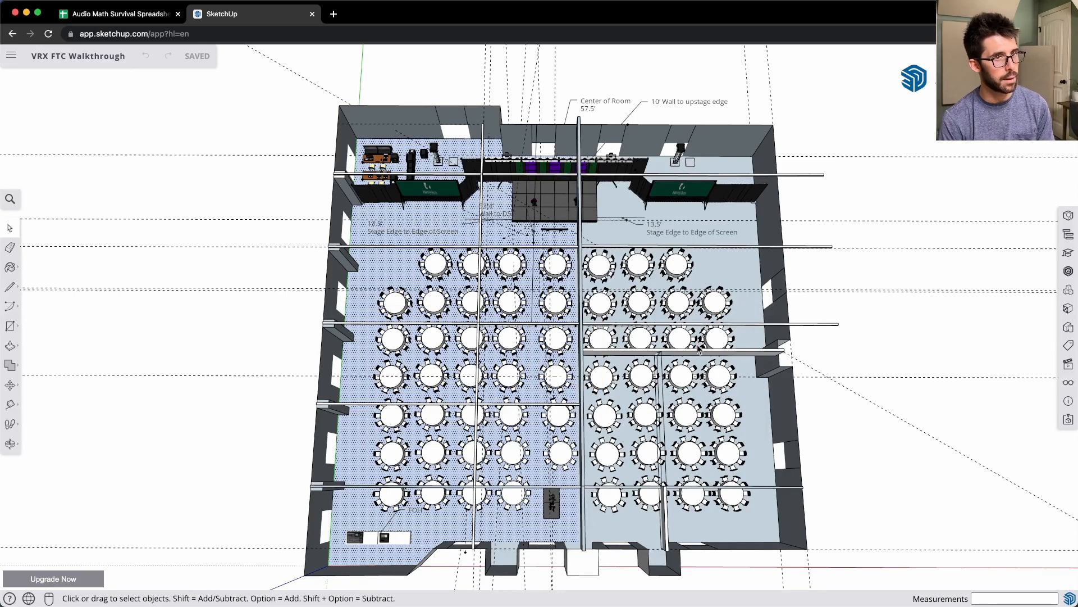
# - In the audio math spreadsheet, examine the coverage area's depth, width and FAR, and the speaker coverage angle derived from the room FAR
pyautogui.click(135, 15)
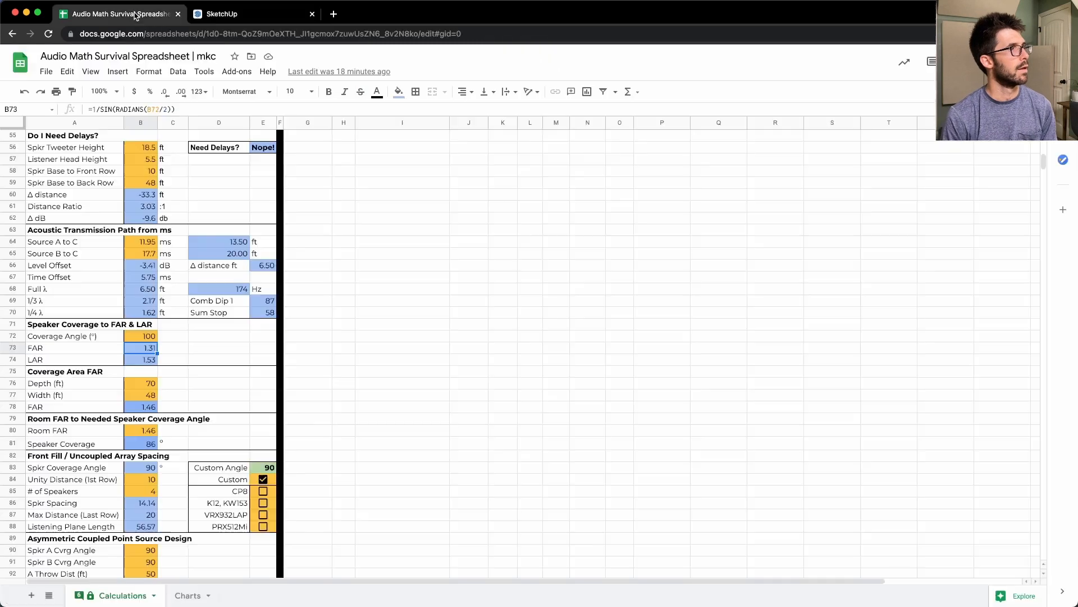
pyautogui.click(151, 386)
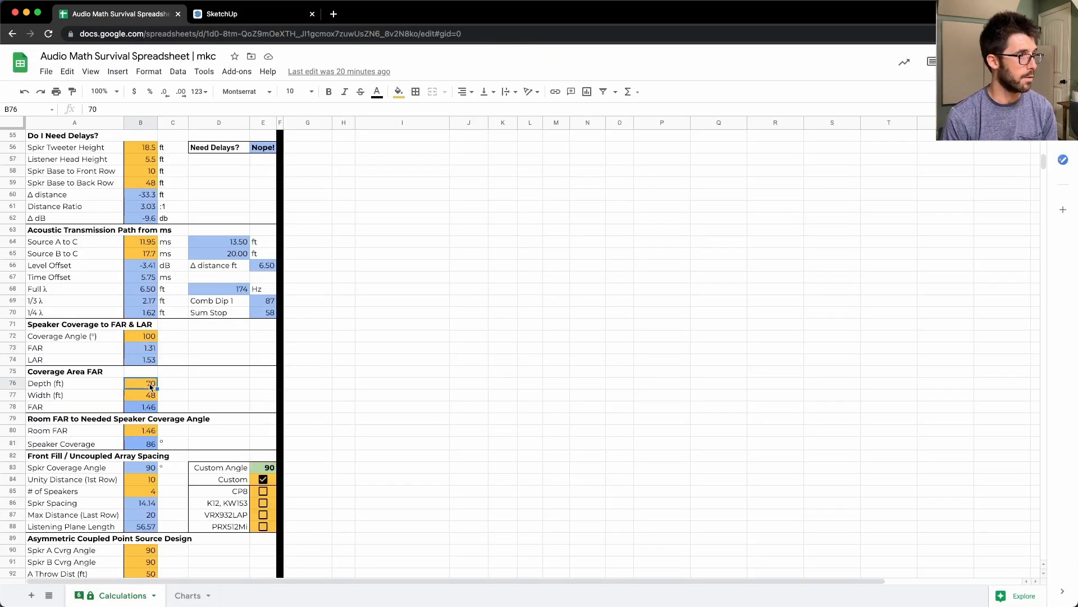
pyautogui.scroll(-4, 333, 331)
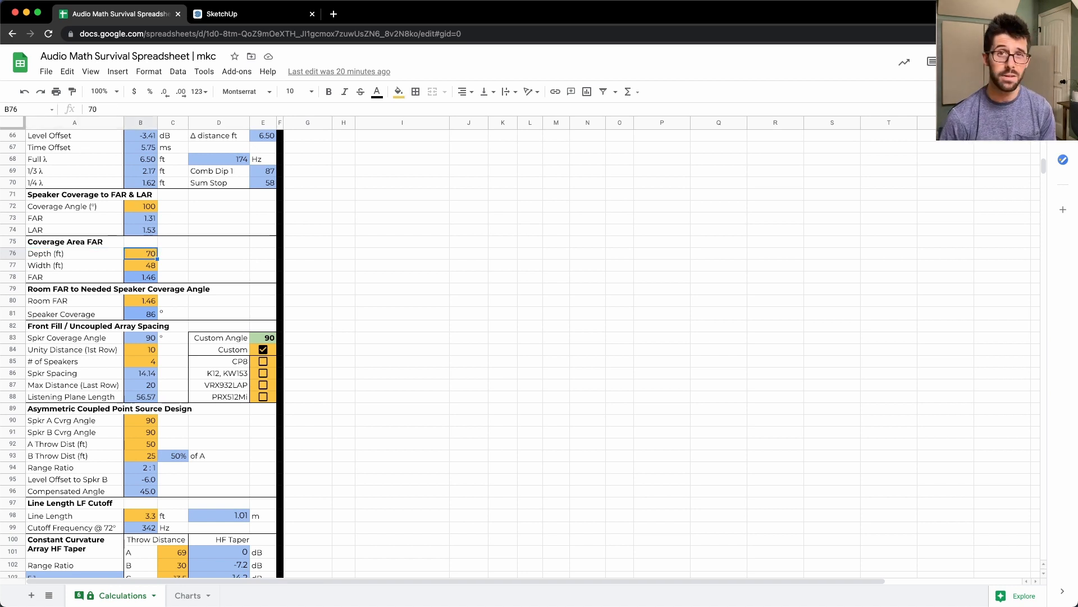
pyautogui.click(141, 265)
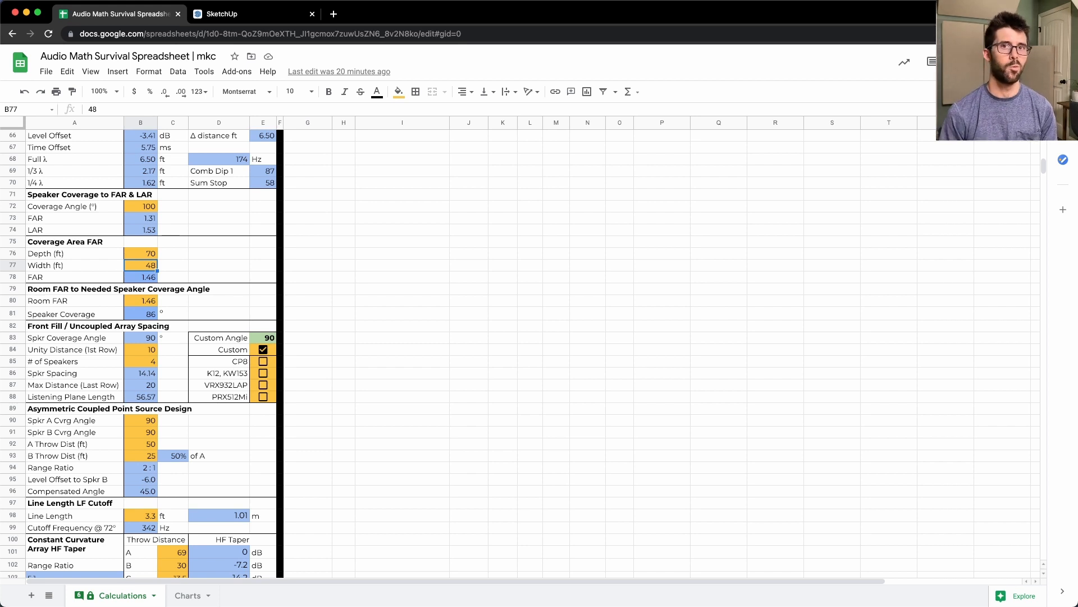
pyautogui.click(140, 277)
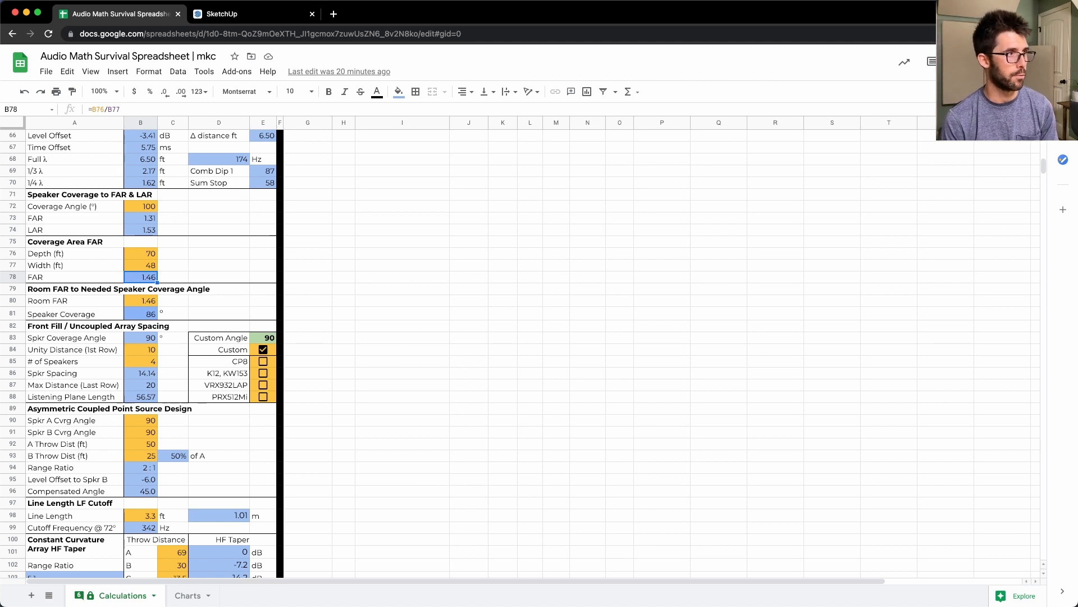
pyautogui.press('Down')
pyautogui.press('Down')
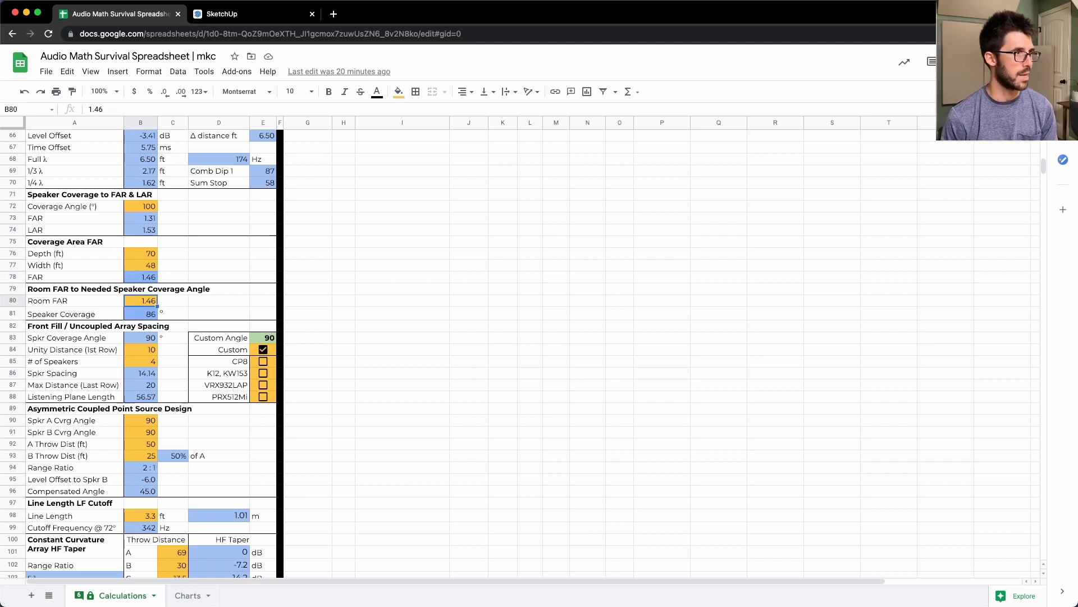
pyautogui.press('Down')
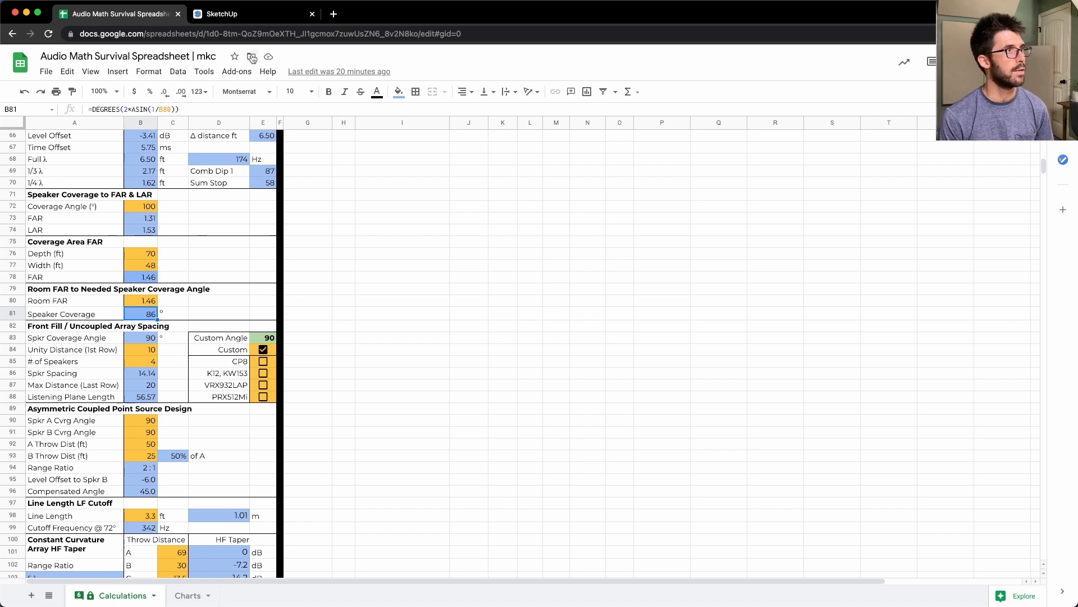
# - Switch to MAPP 3D and predict the loudspeaker coverage over the audience planes, shown in top view
pyautogui.click(225, 14)
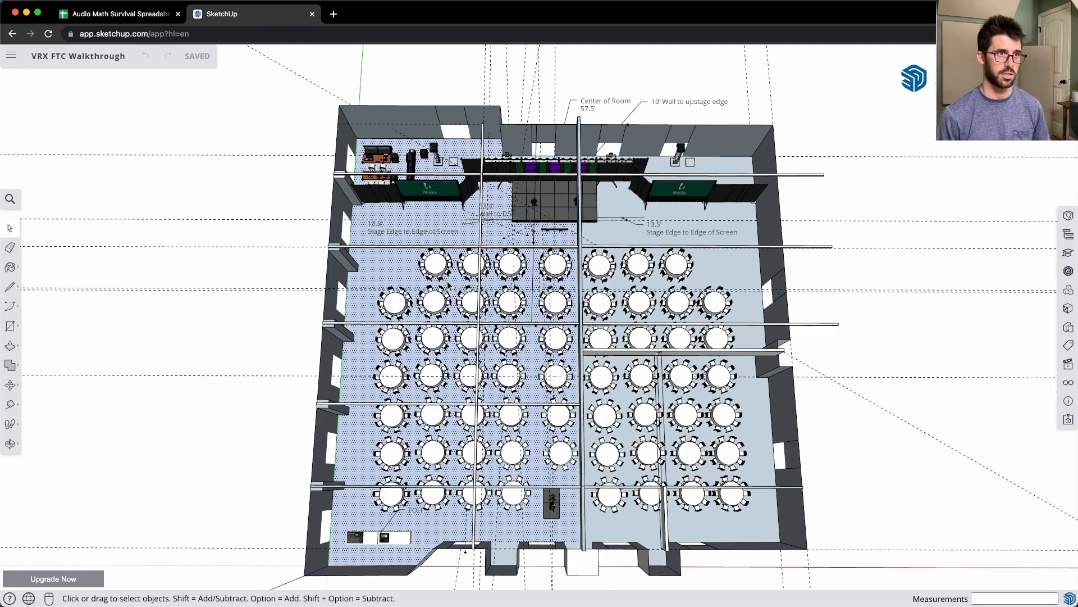
pyautogui.hotkey('ctrl', 'Up')
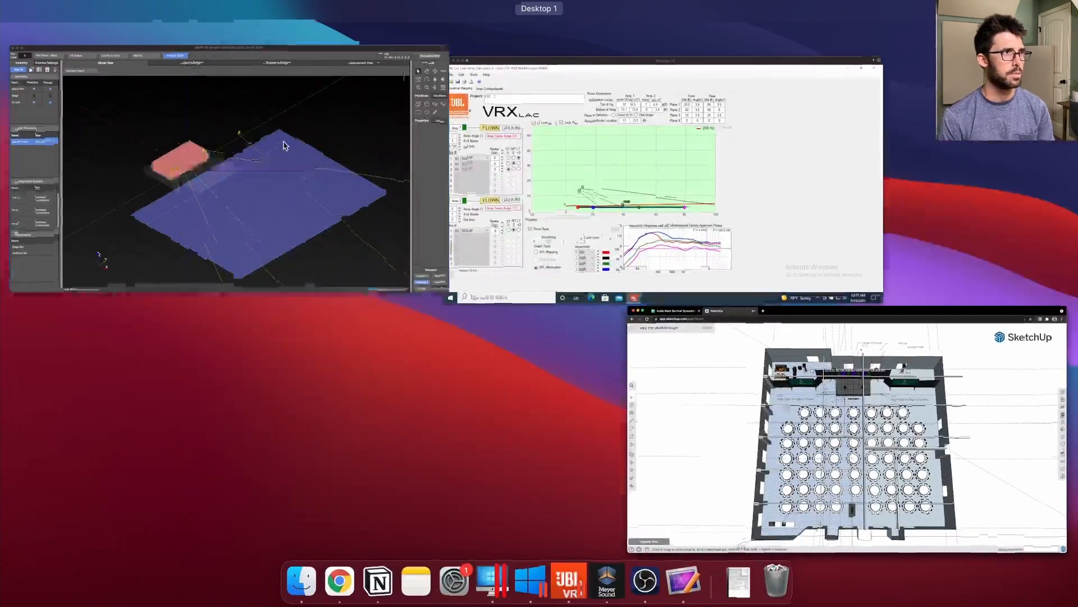
pyautogui.click(424, 141)
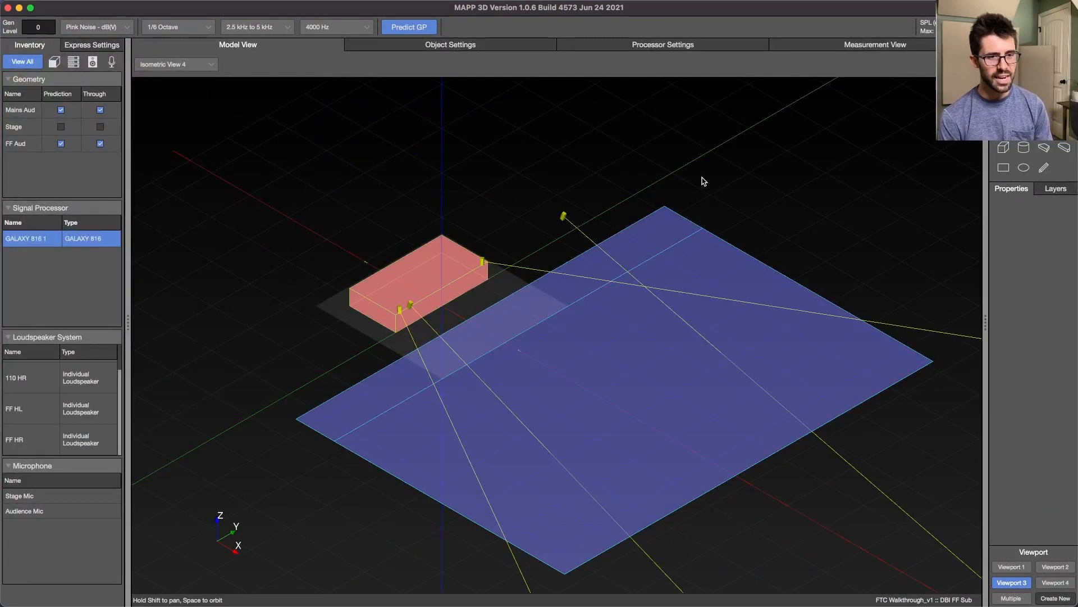
pyautogui.click(565, 219)
pyautogui.click(516, 207)
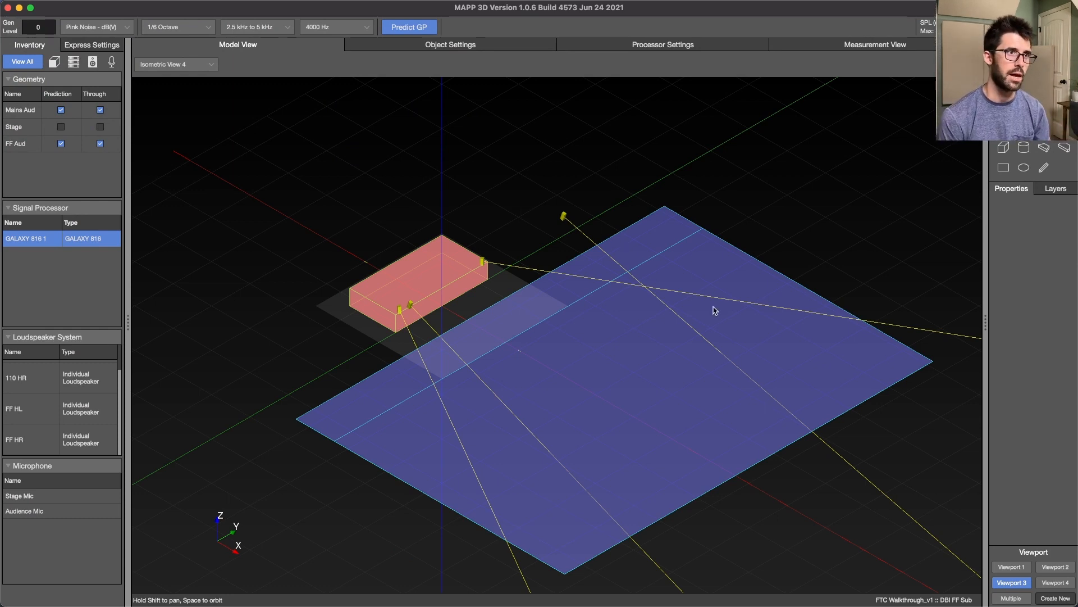
pyautogui.click(484, 263)
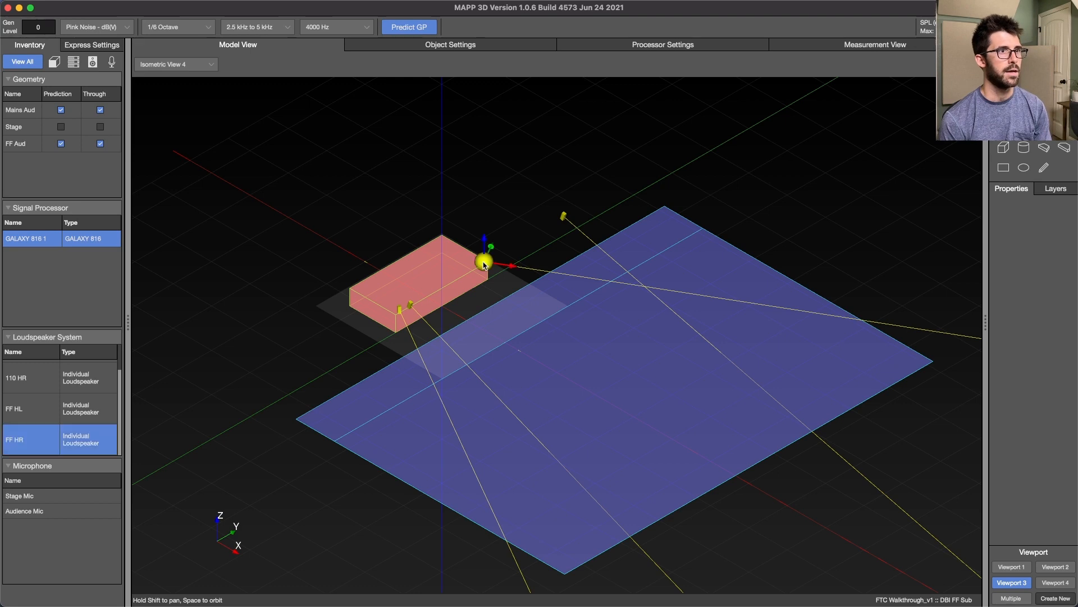
pyautogui.click(503, 217)
pyautogui.click(412, 29)
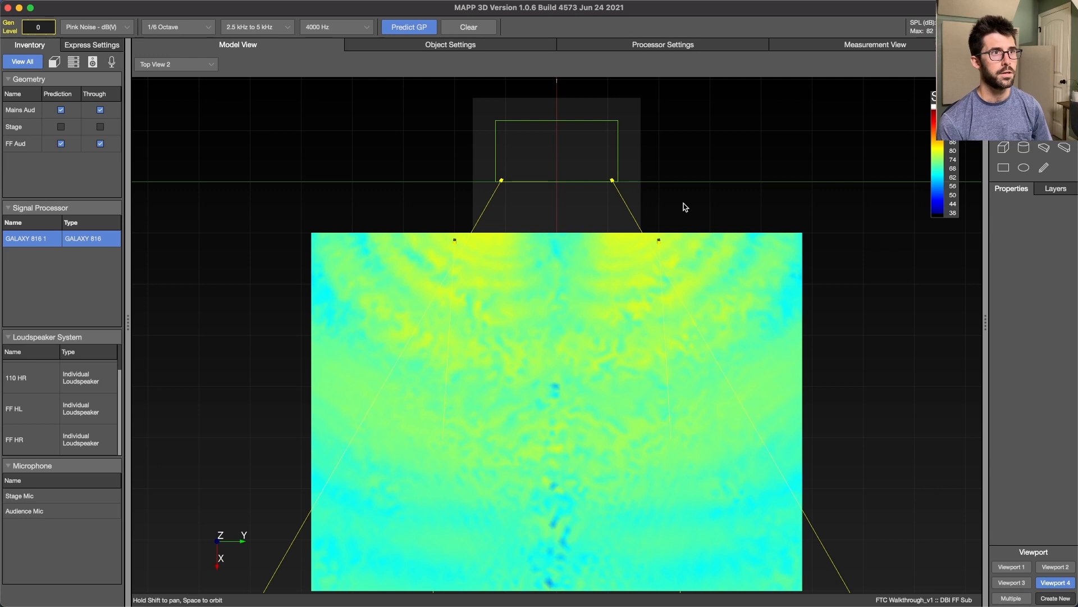
# - Check the position, rotation and model settings of the front fill FF HL, and return to the model
pyautogui.click(501, 181)
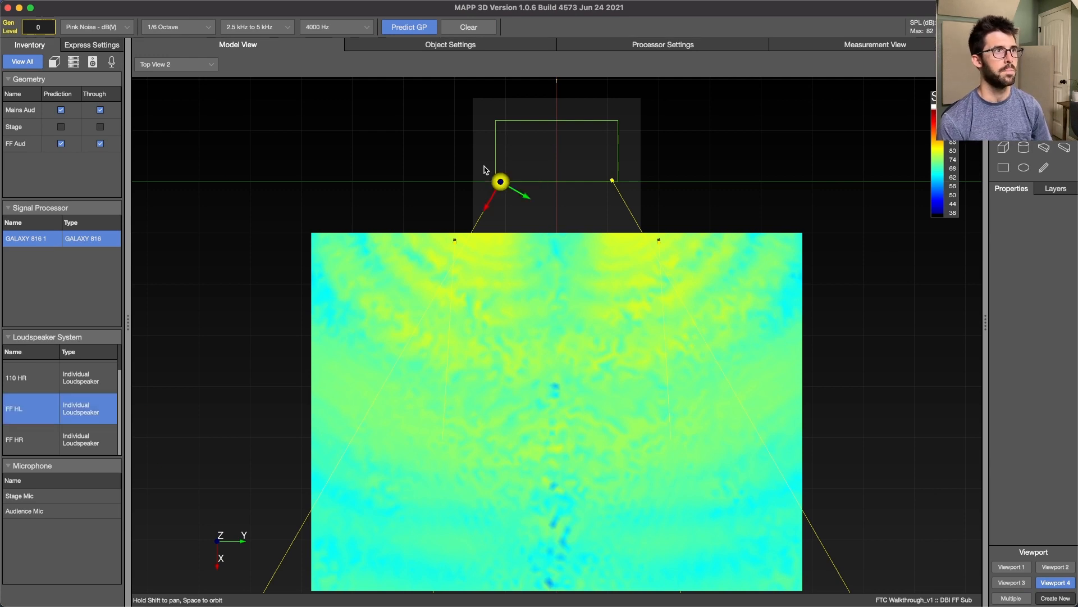
pyautogui.click(432, 48)
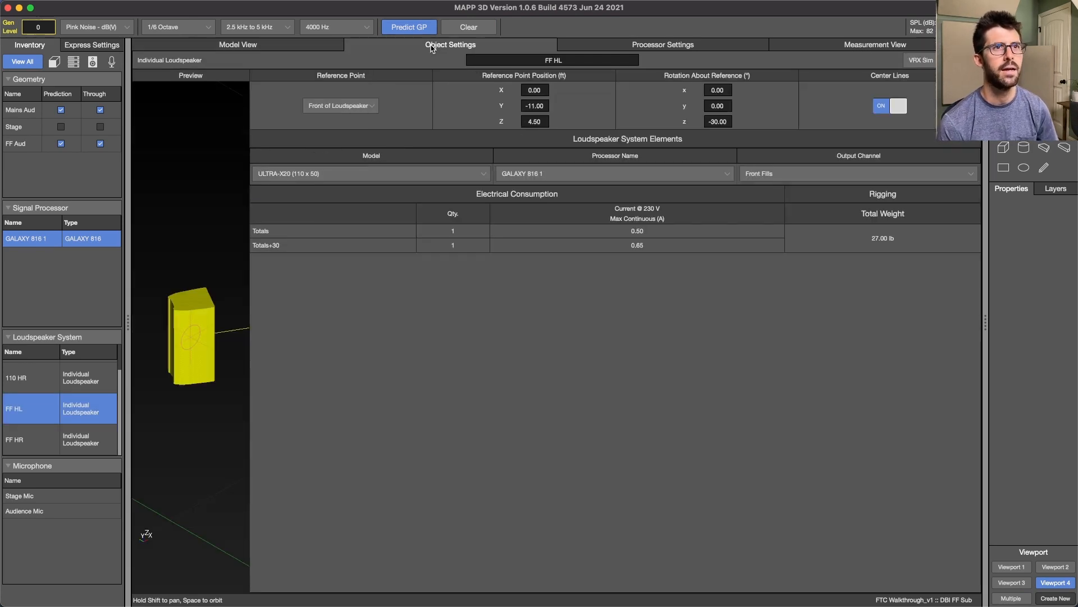
pyautogui.click(260, 48)
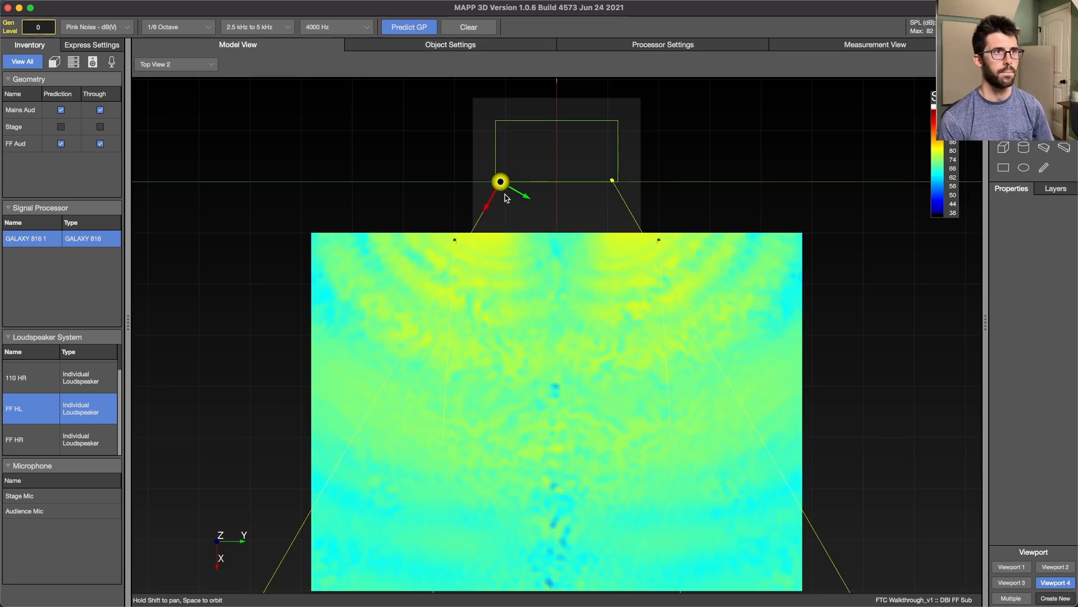
# - Predict the coverage of the front fill FF HL alone and circle its half of the front audience area in orange
pyautogui.click(452, 170)
pyautogui.click(501, 181)
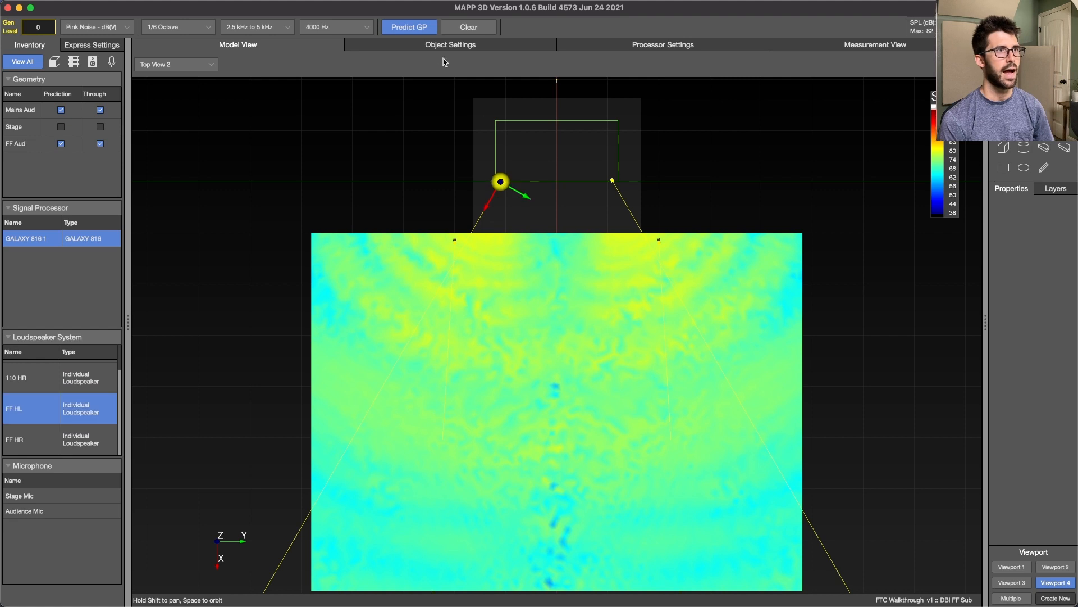
pyautogui.click(411, 28)
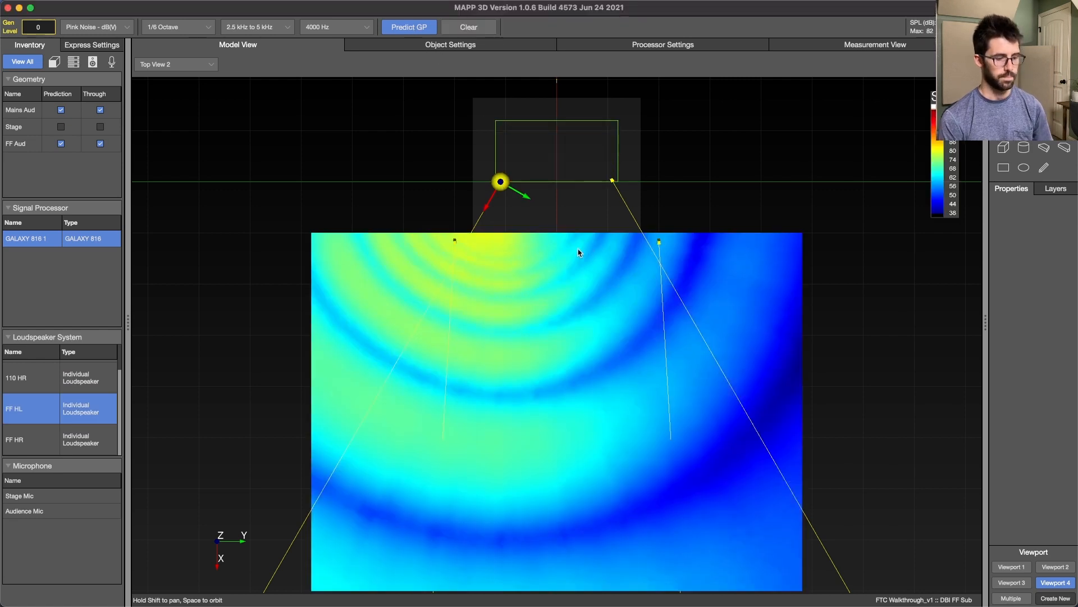
pyautogui.moveTo(561, 238); pyautogui.dragTo(309, 303)
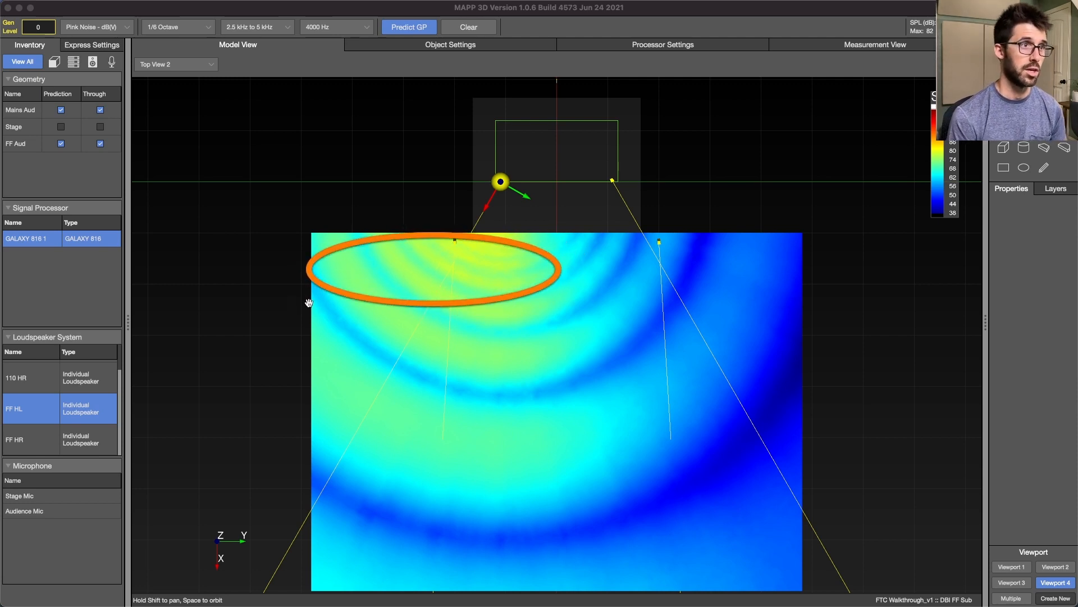